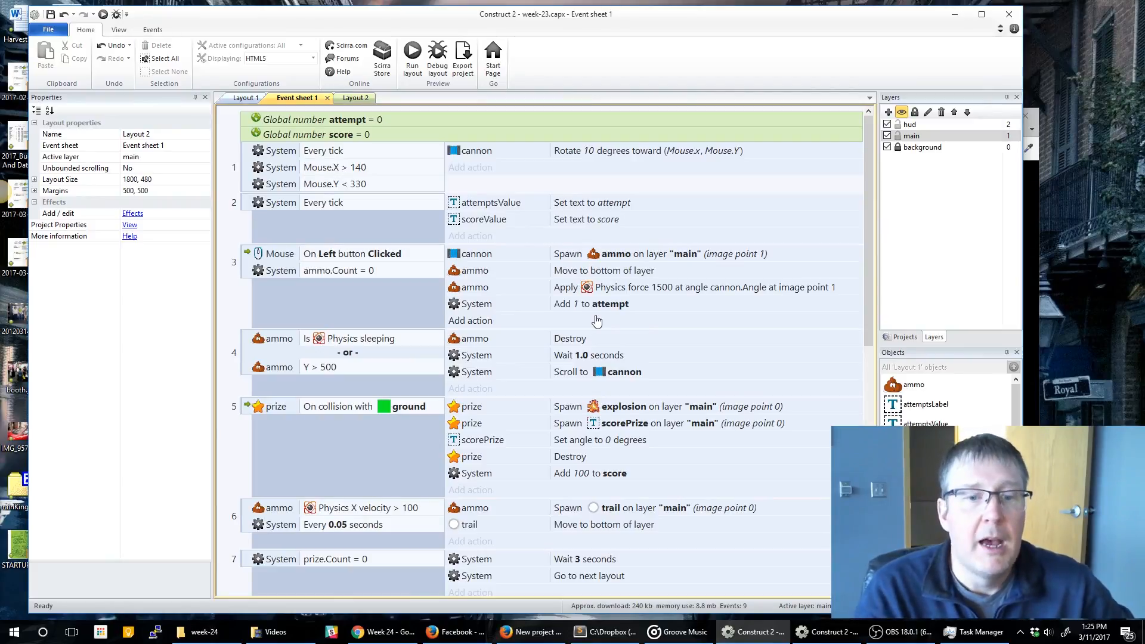
Step: Preview Layout 1 and fire the cannon repeatedly at the block structures in both levels to examine how the blocks react
{"action": "left_click", "coordinate": [904, 337]}
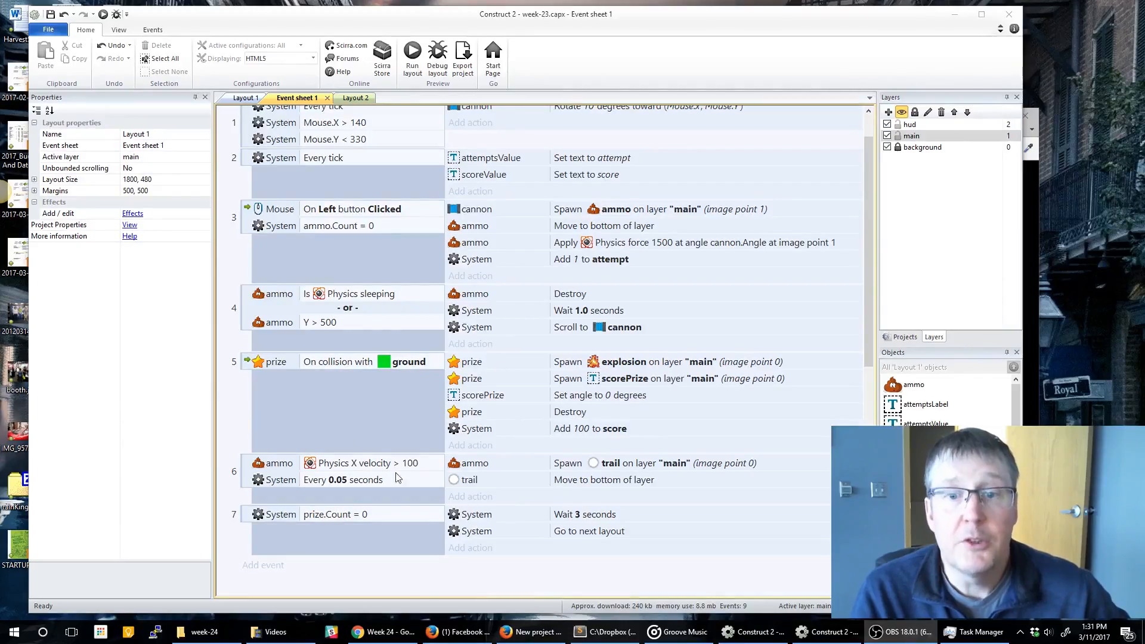
{"action": "left_click", "coordinate": [242, 99]}
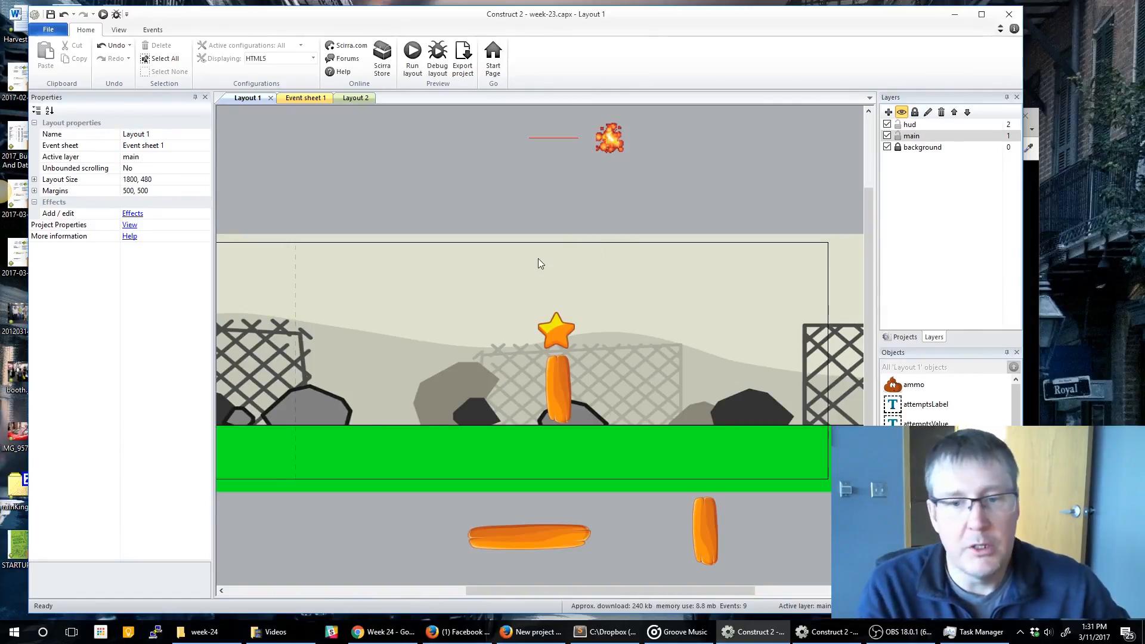
{"action": "left_click", "coordinate": [412, 55]}
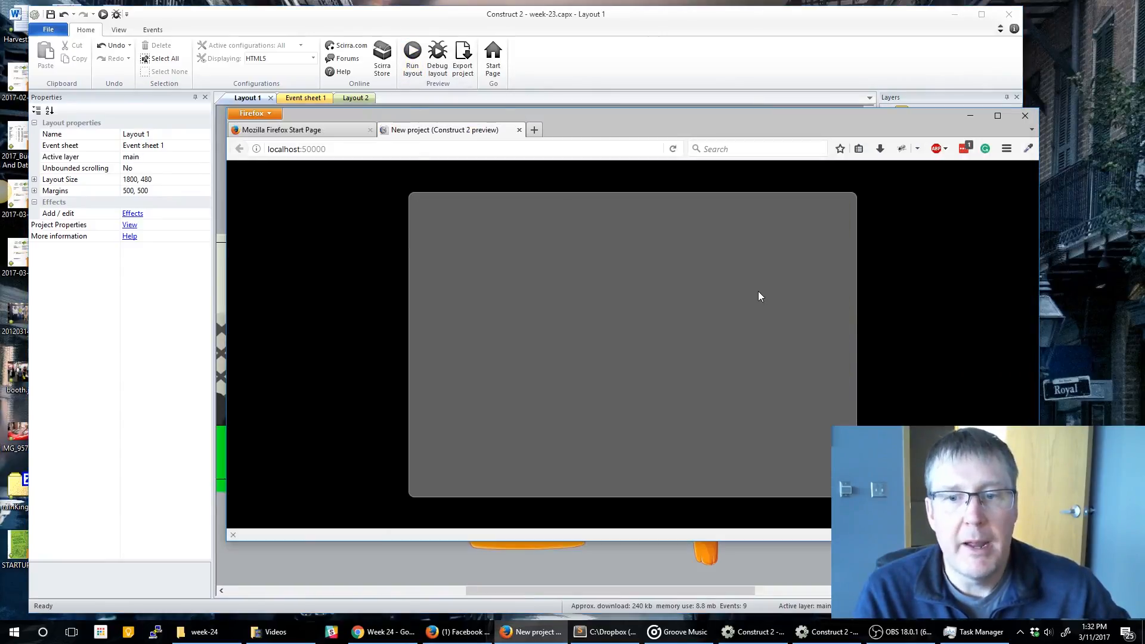
{"action": "left_click", "coordinate": [766, 317]}
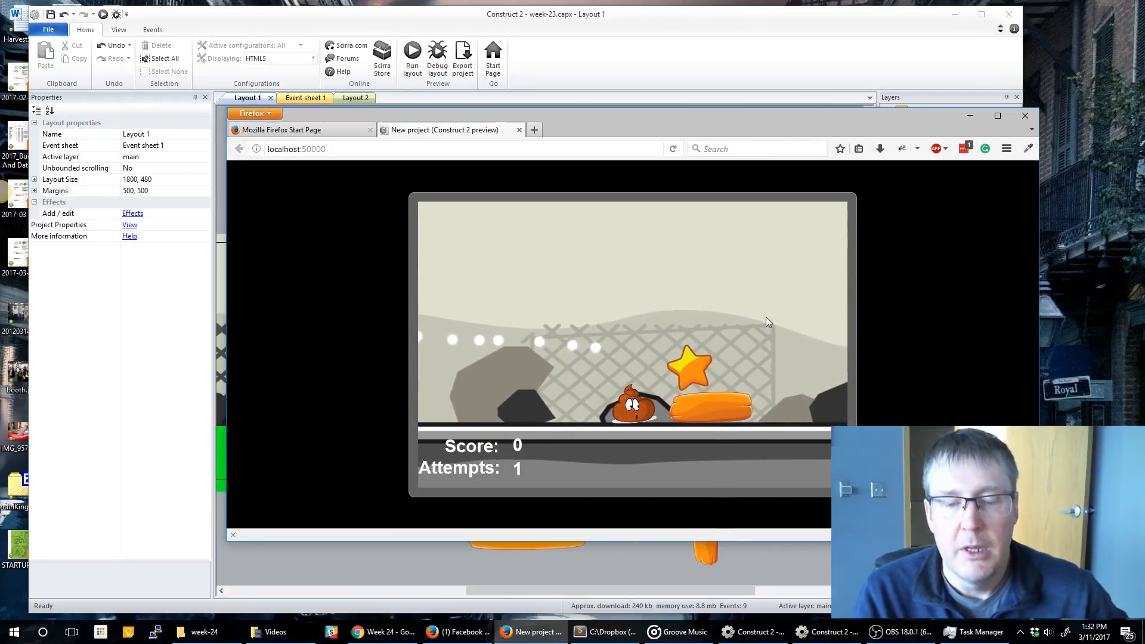
{"action": "left_click", "coordinate": [772, 355]}
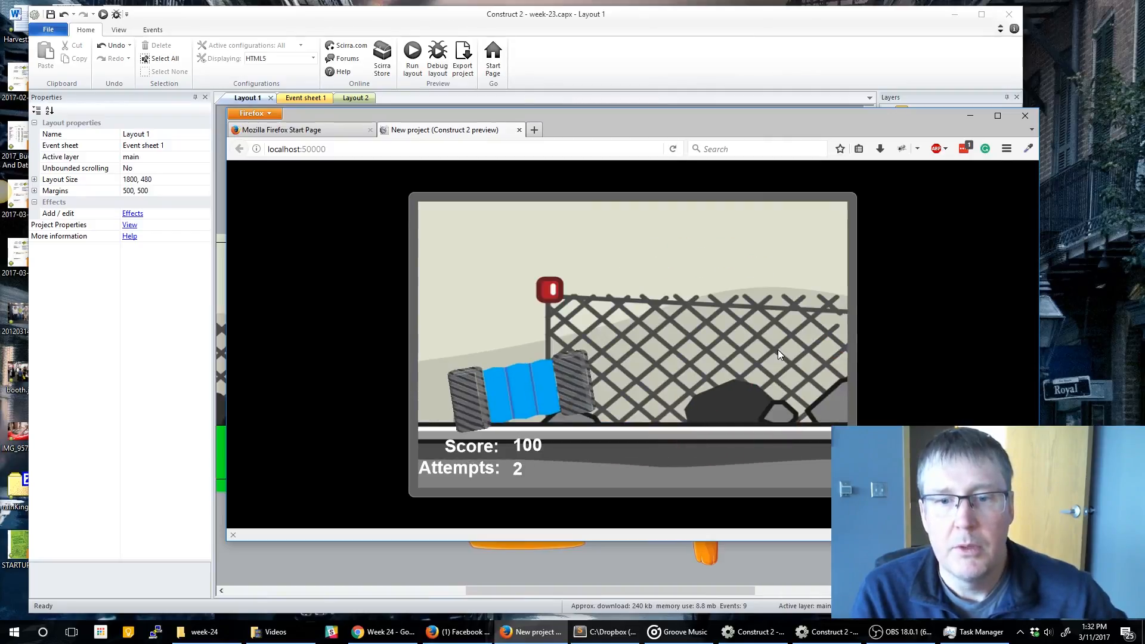
{"action": "left_click", "coordinate": [785, 350]}
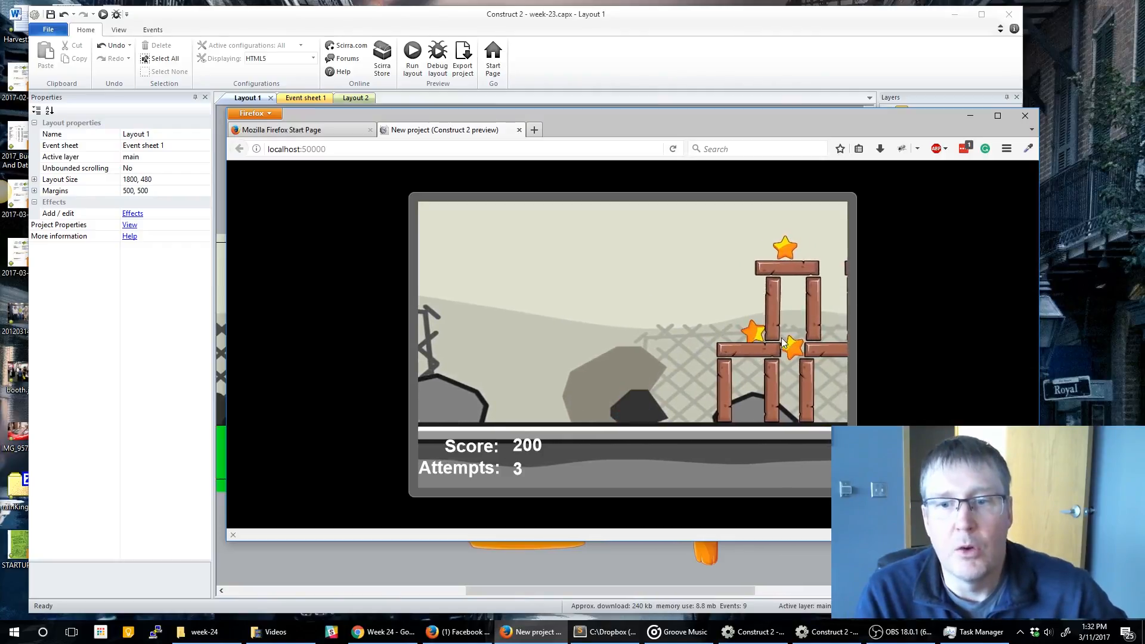
{"action": "left_click", "coordinate": [782, 332]}
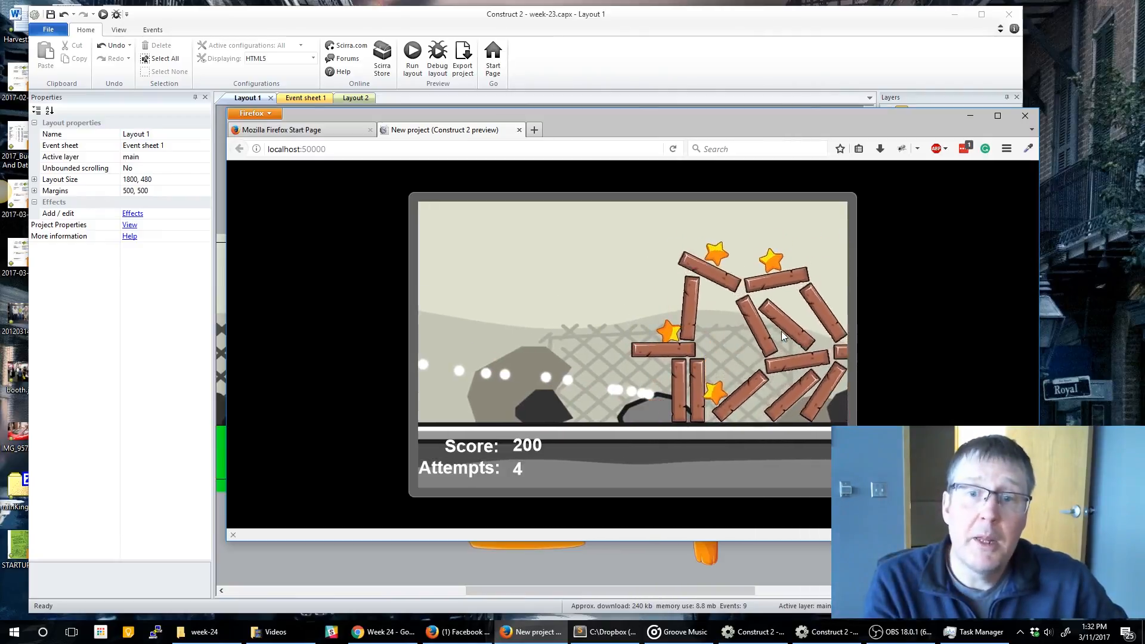
{"action": "left_click", "coordinate": [778, 293]}
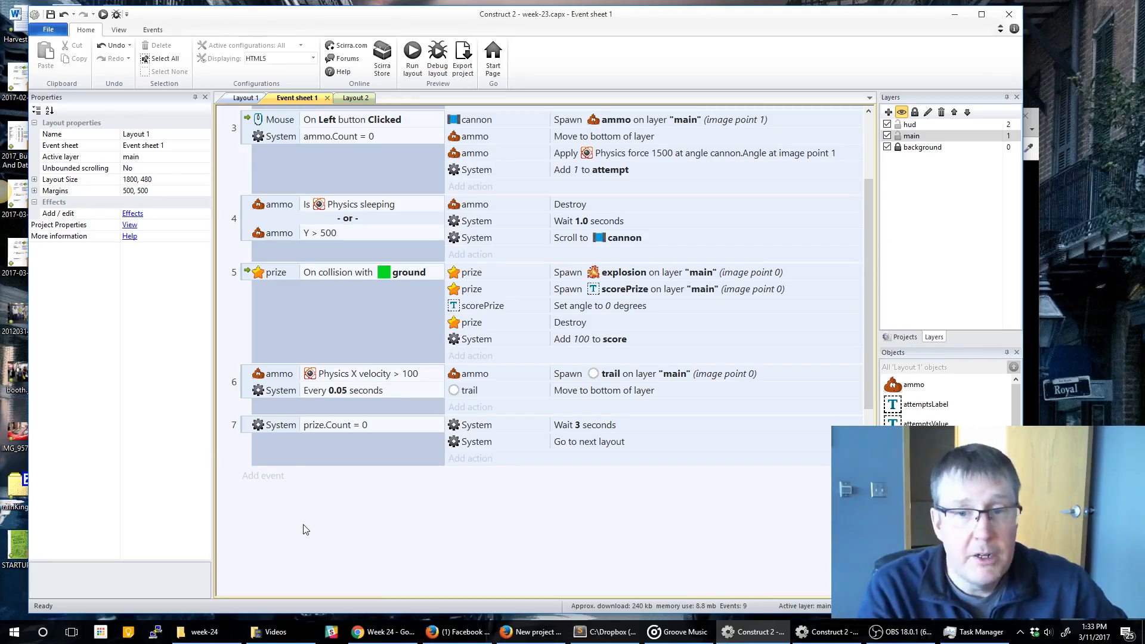
Step: Add a new event to the event sheet that triggers when ammo has a collision with block
{"action": "left_click", "coordinate": [262, 476]}
{"action": "double_click", "coordinate": [156, 297]}
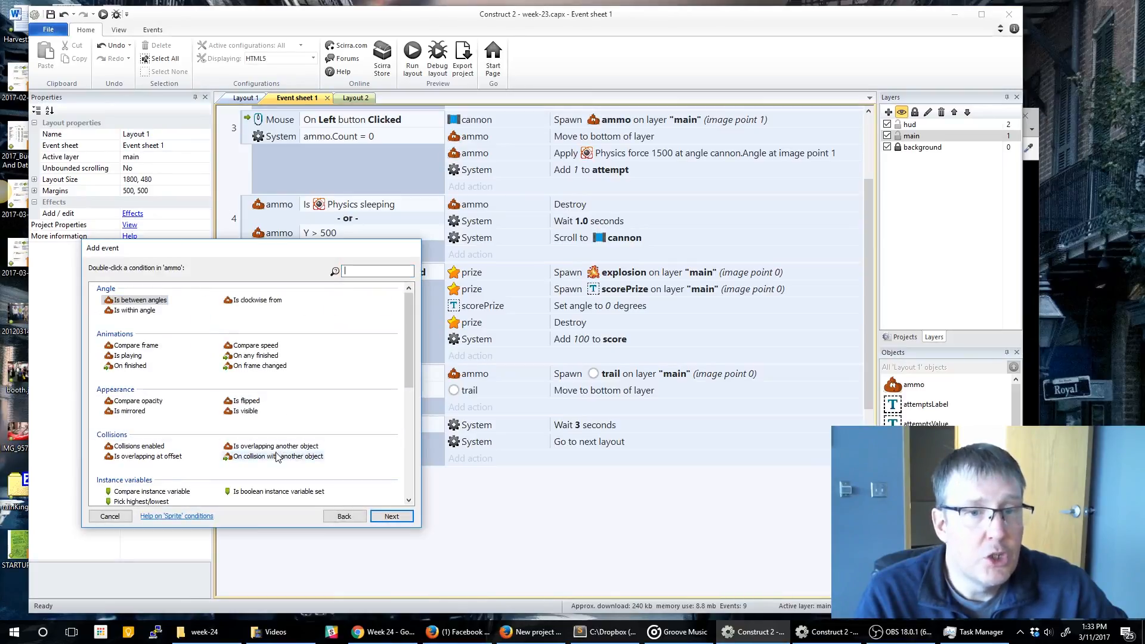
{"action": "left_click", "coordinate": [277, 457]}
{"action": "double_click", "coordinate": [277, 457]}
{"action": "left_click", "coordinate": [515, 278]}
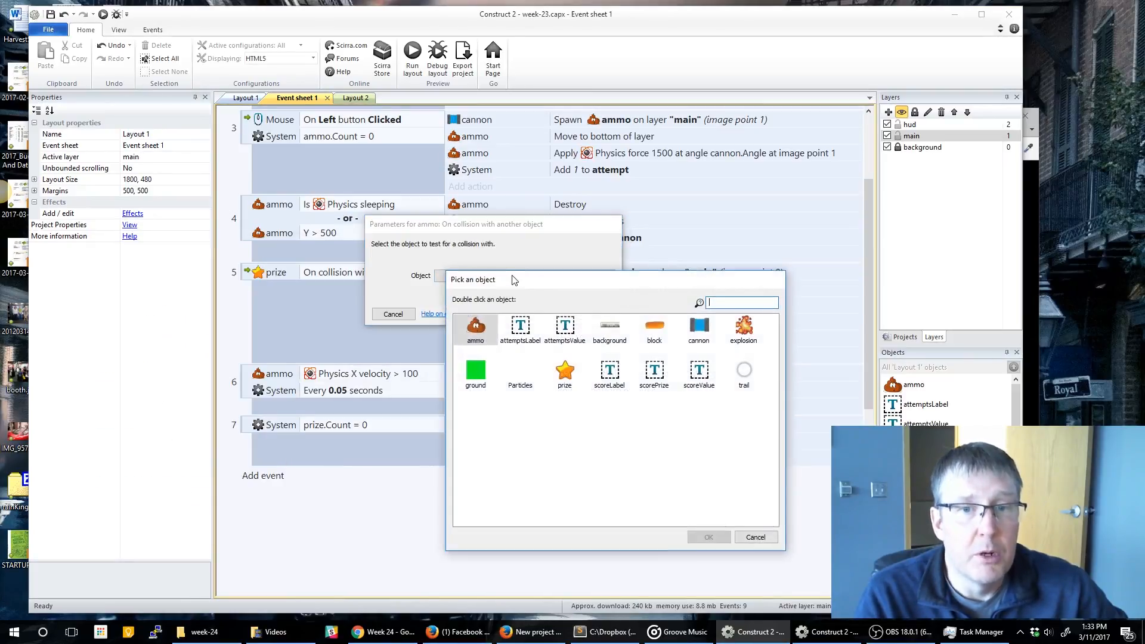
{"action": "double_click", "coordinate": [655, 327]}
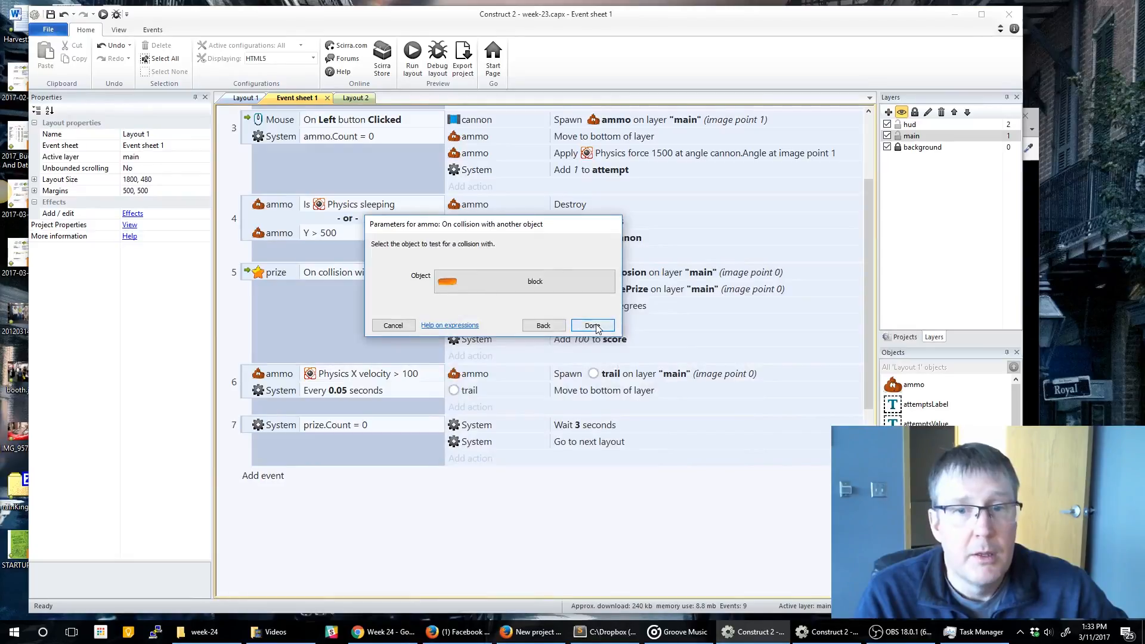
{"action": "left_click", "coordinate": [592, 328]}
Step: Add a second condition to the ammo-block collision event requiring ammo's Physics X velocity to be greater than 200
{"action": "right_click", "coordinate": [266, 480]}
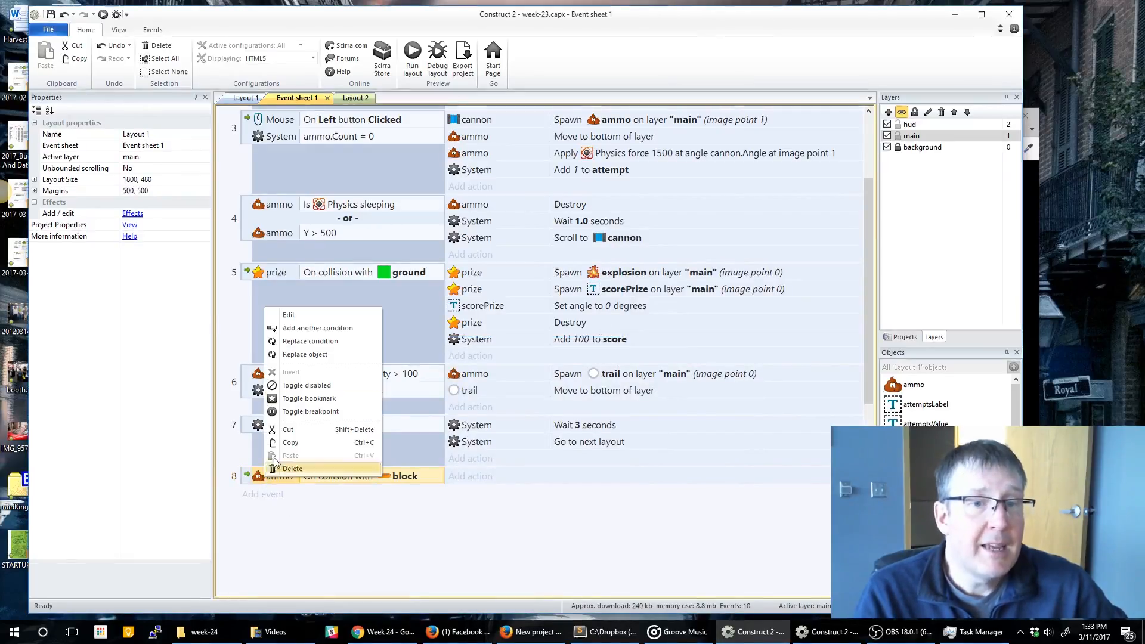
{"action": "left_click", "coordinate": [344, 329]}
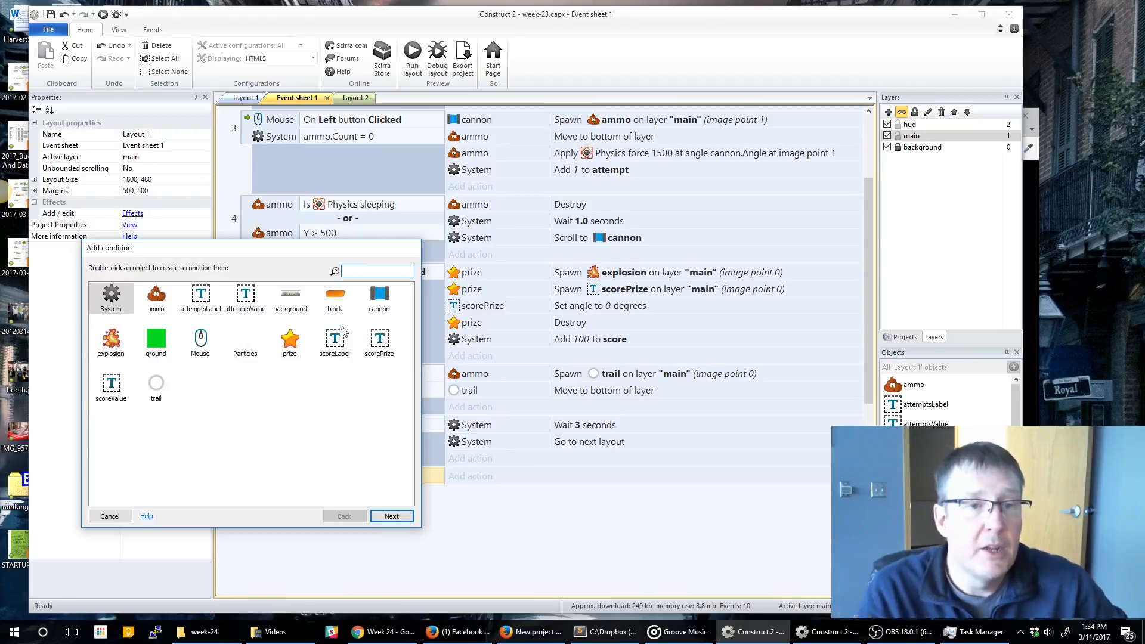
{"action": "double_click", "coordinate": [156, 295]}
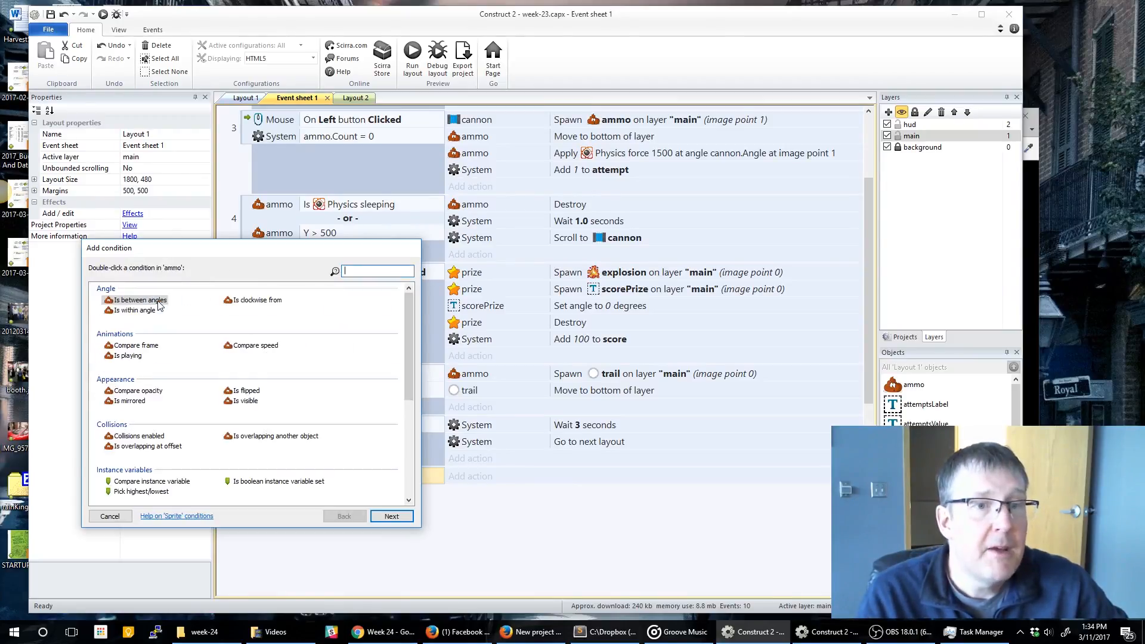
{"action": "scroll", "coordinate": [217, 376], "scroll_direction": "down", "scroll_amount": 5}
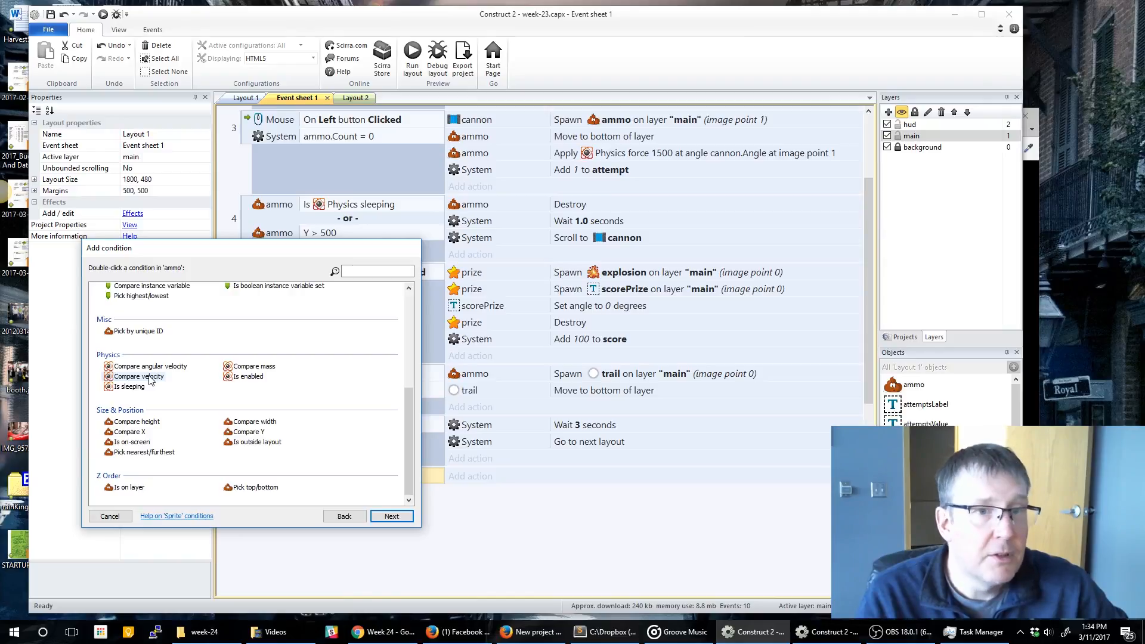
{"action": "double_click", "coordinate": [138, 376]}
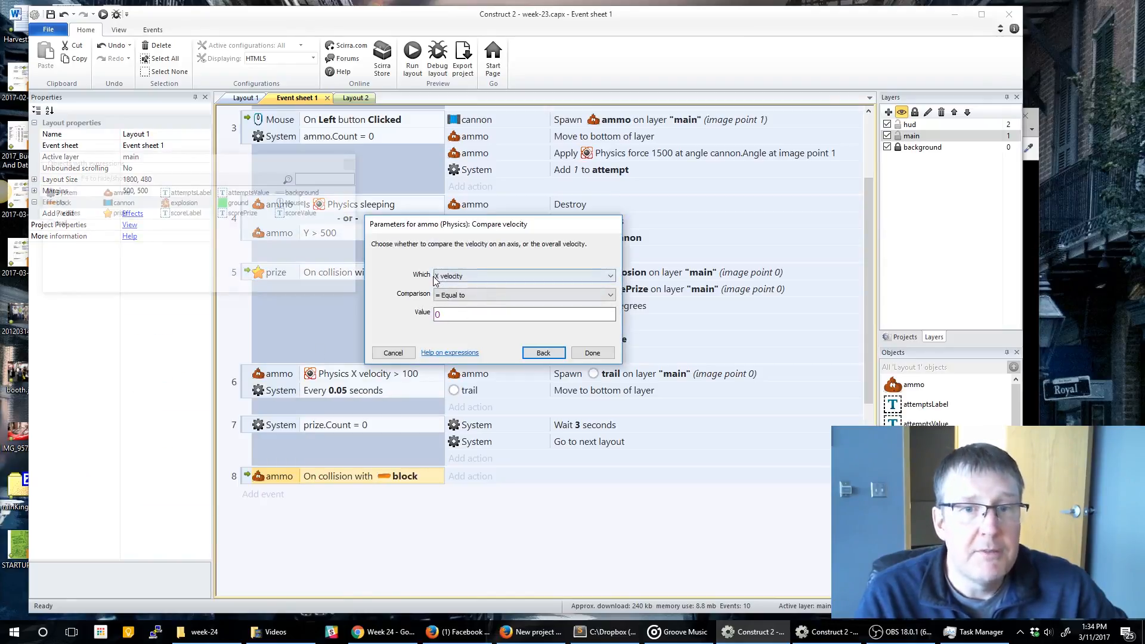
{"action": "left_click", "coordinate": [454, 295]}
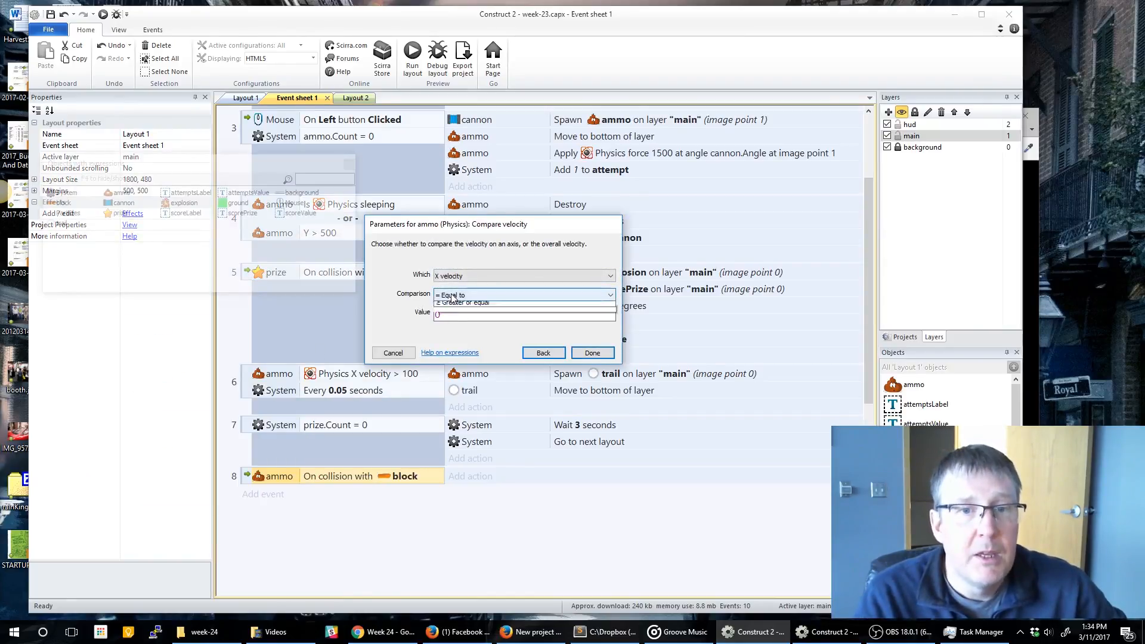
{"action": "left_click", "coordinate": [467, 349]}
{"action": "key", "text": "Tab"}
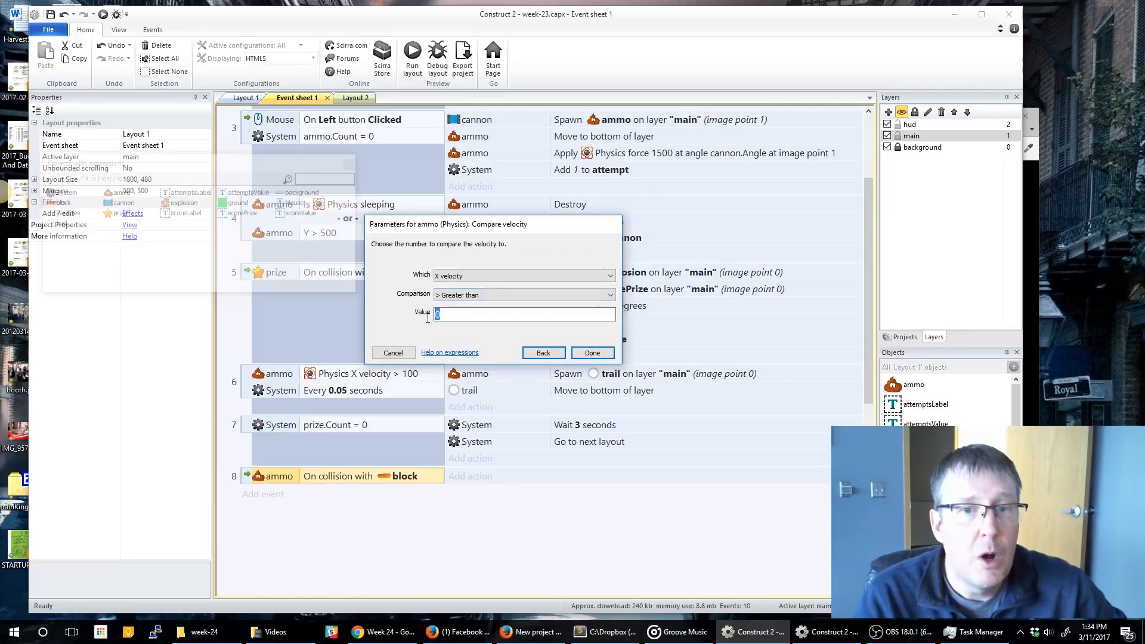
{"action": "type", "text": "200"}
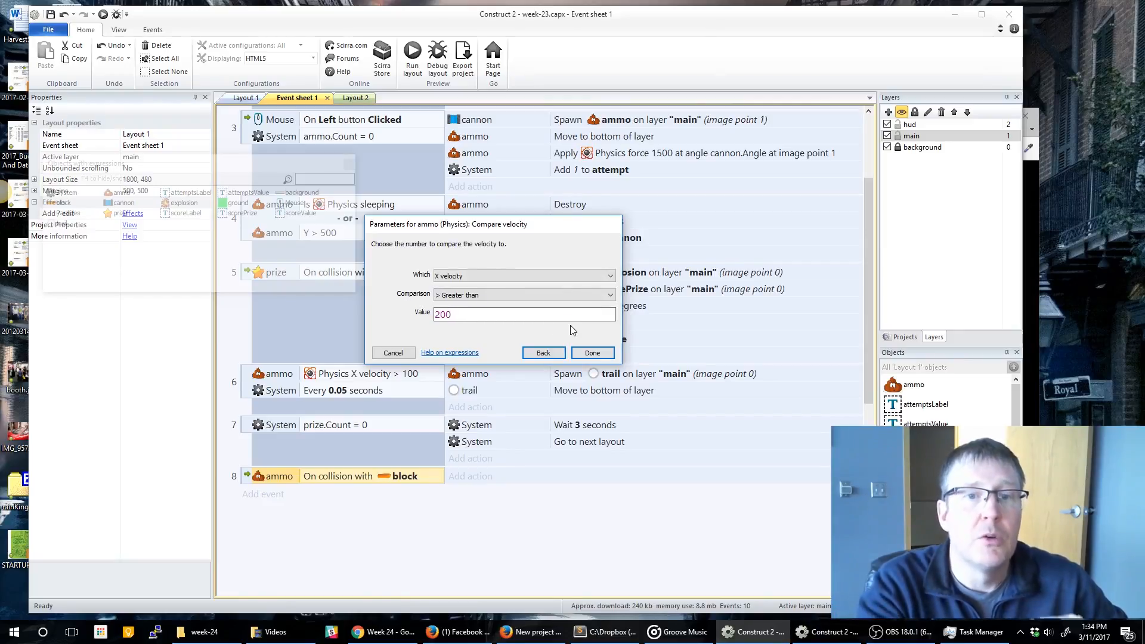
{"action": "left_click", "coordinate": [608, 357]}
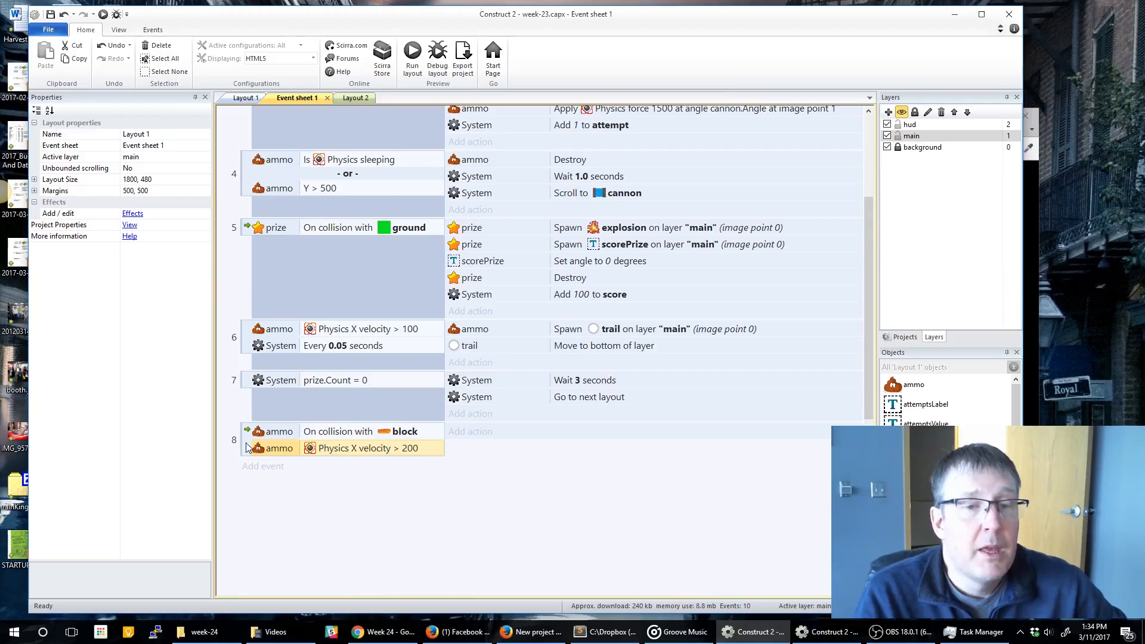
Step: Start a sub-event under the ammo-block collision event, using block's Compare frame condition
{"action": "right_click", "coordinate": [246, 442]}
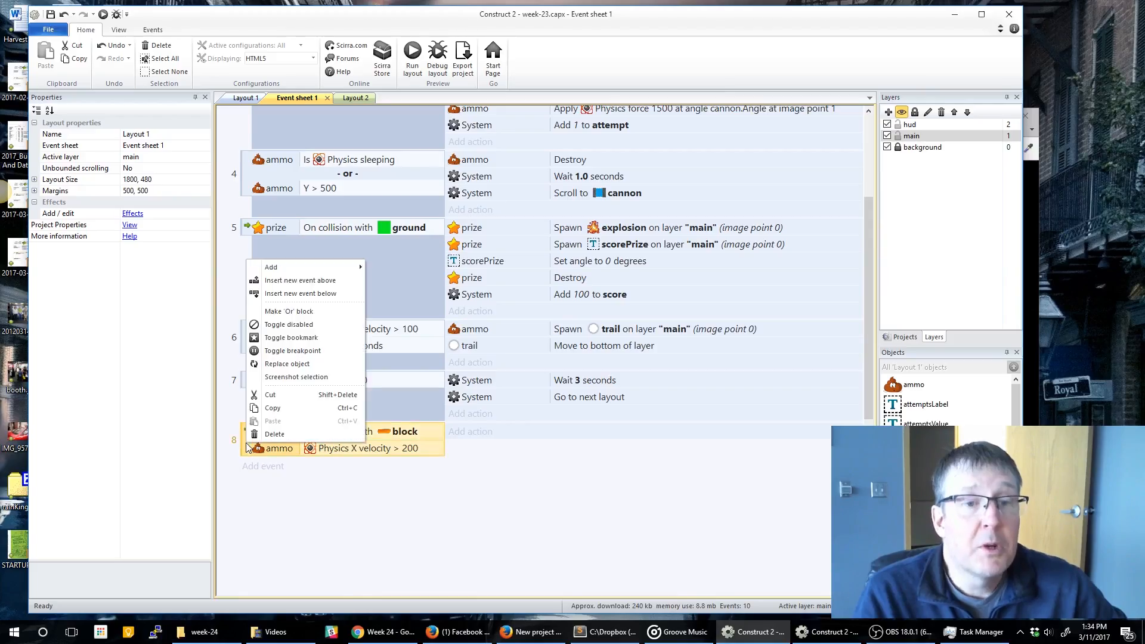
{"action": "mouse_move", "coordinate": [308, 271]}
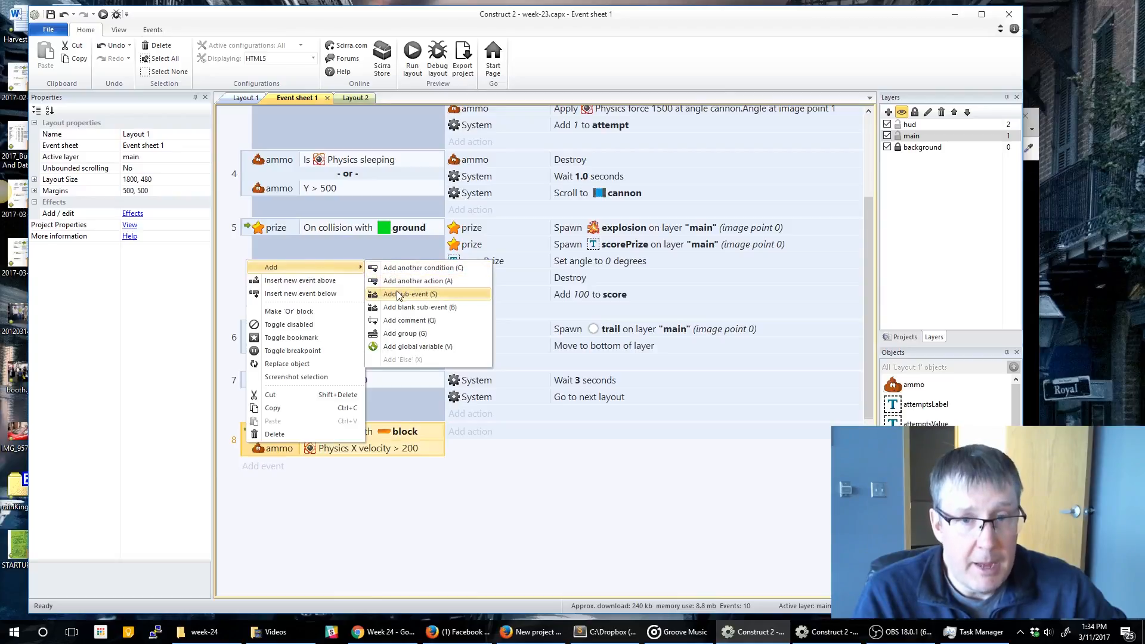
{"action": "left_click", "coordinate": [249, 449]}
{"action": "right_click", "coordinate": [248, 439]}
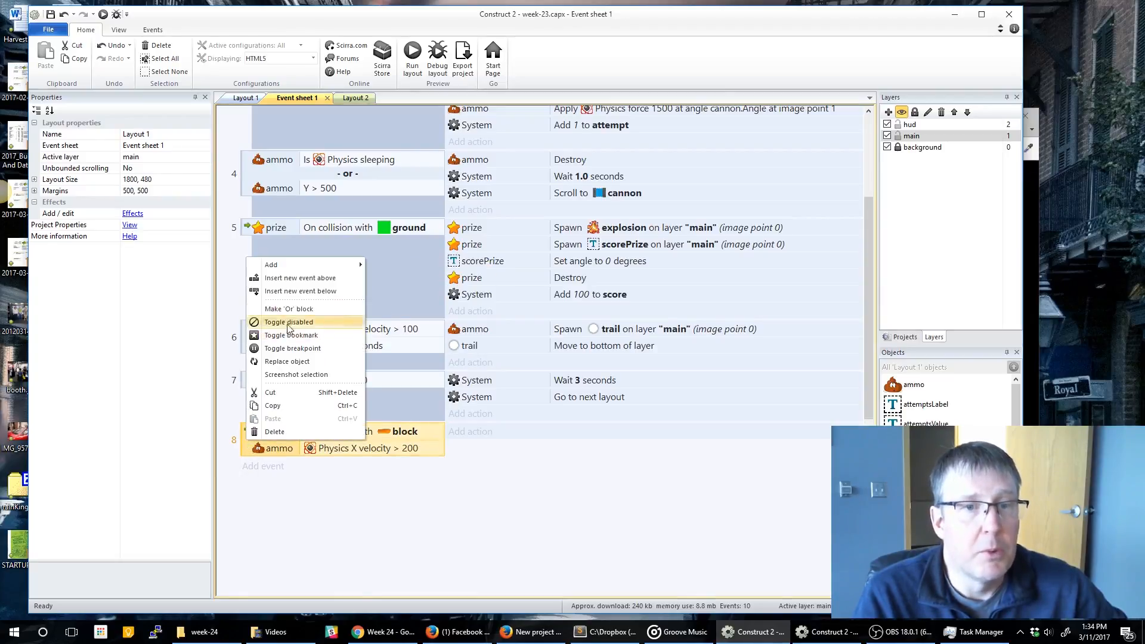
{"action": "mouse_move", "coordinate": [314, 266]}
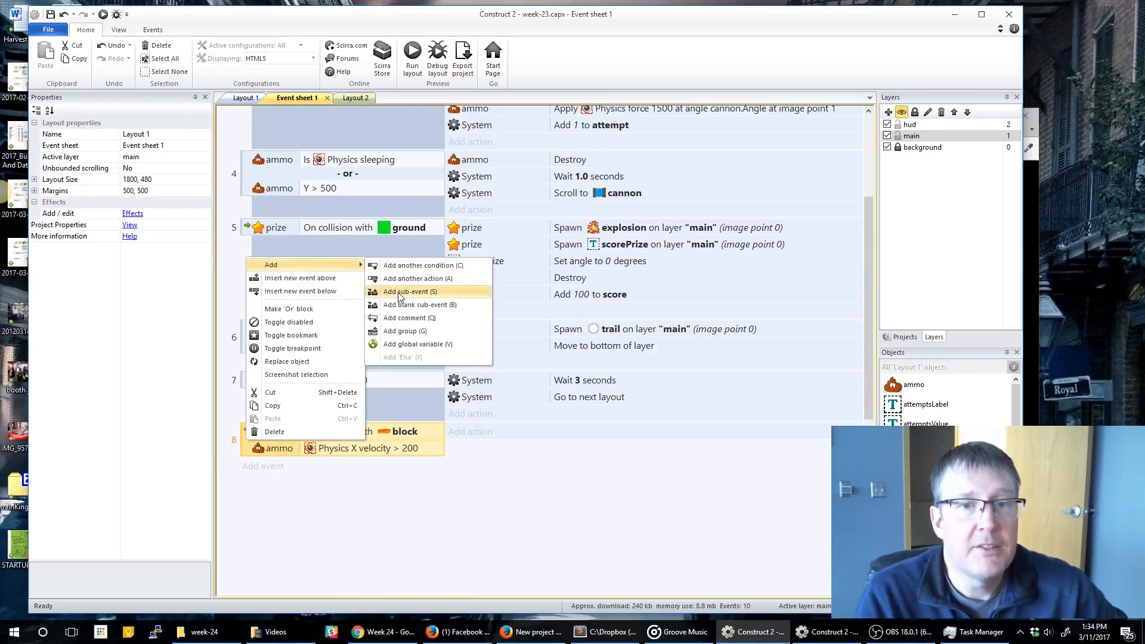
{"action": "left_click", "coordinate": [399, 292]}
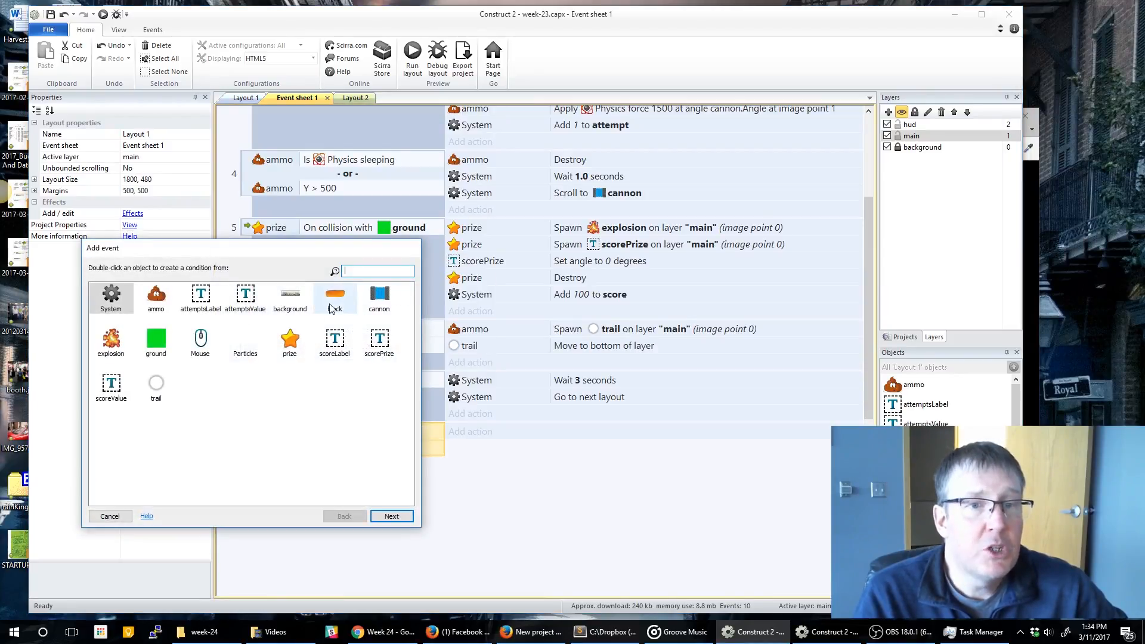
{"action": "double_click", "coordinate": [333, 304]}
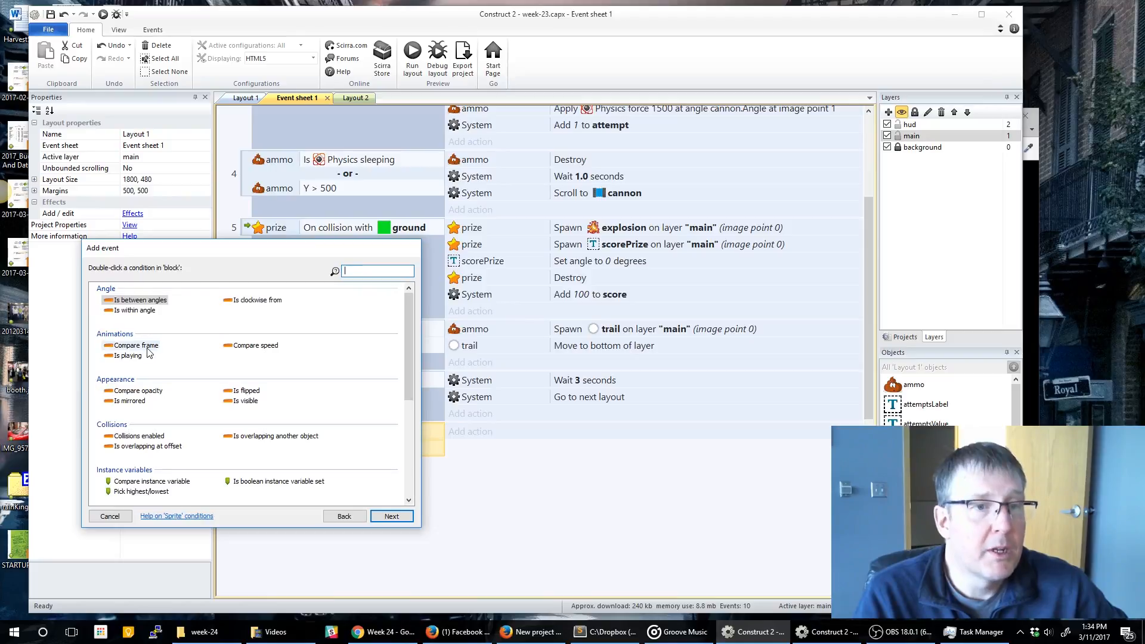
{"action": "double_click", "coordinate": [136, 345]}
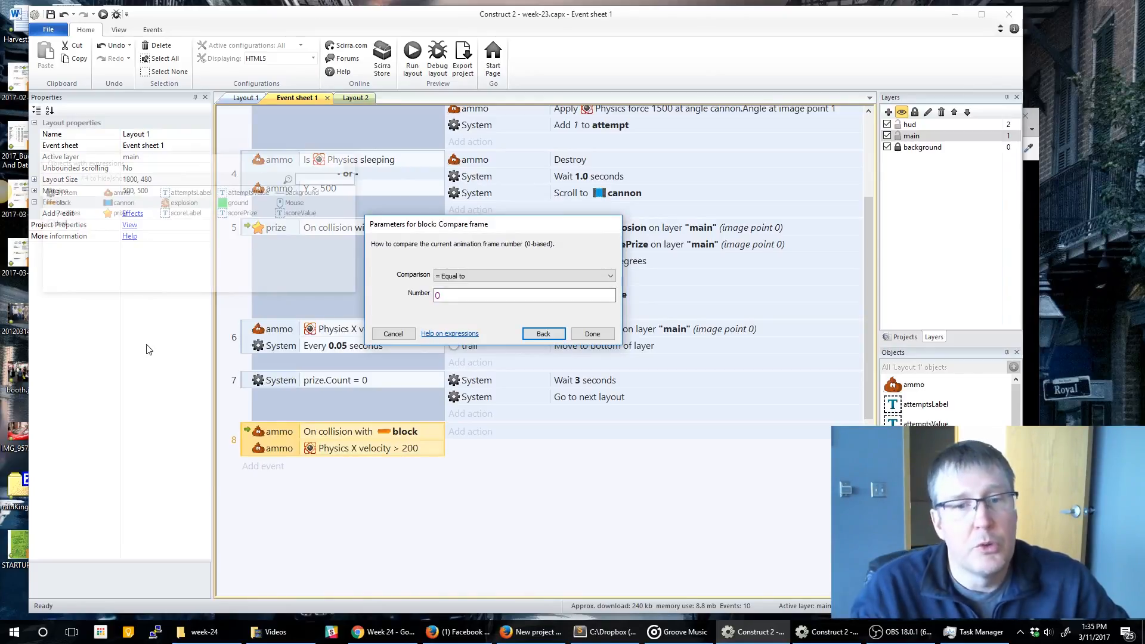
Step: Set the block frame comparison to equal to block.AnimationFrameCount-1 and finish the sub-event
{"action": "left_click", "coordinate": [489, 275]}
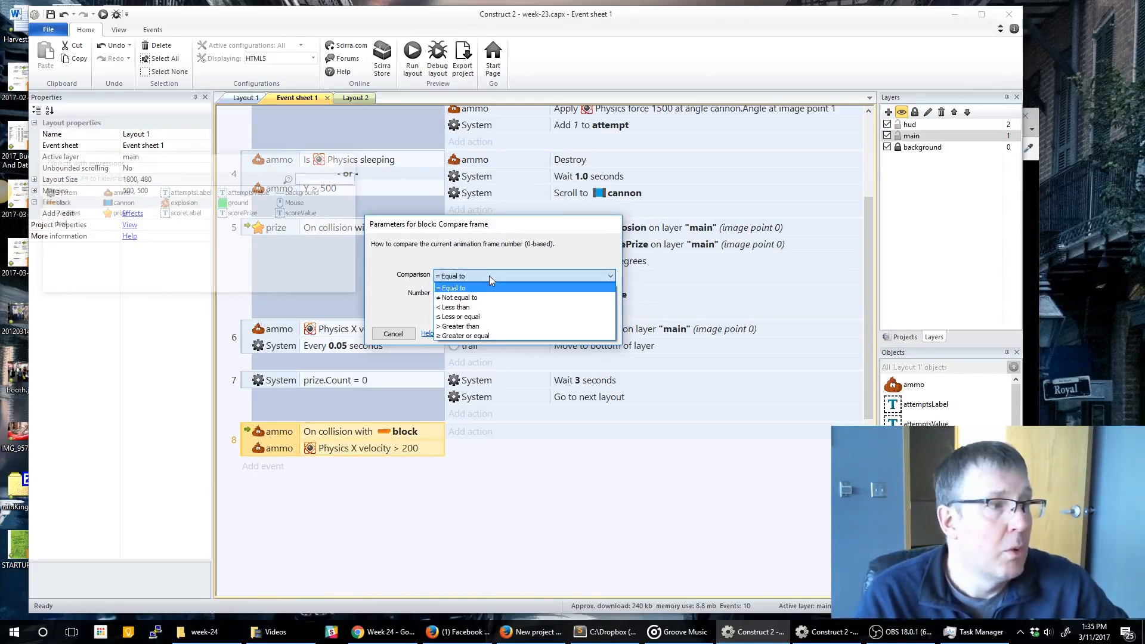
{"action": "left_click", "coordinate": [489, 275]}
{"action": "left_click", "coordinate": [481, 297]}
{"action": "type", "text": "block"}
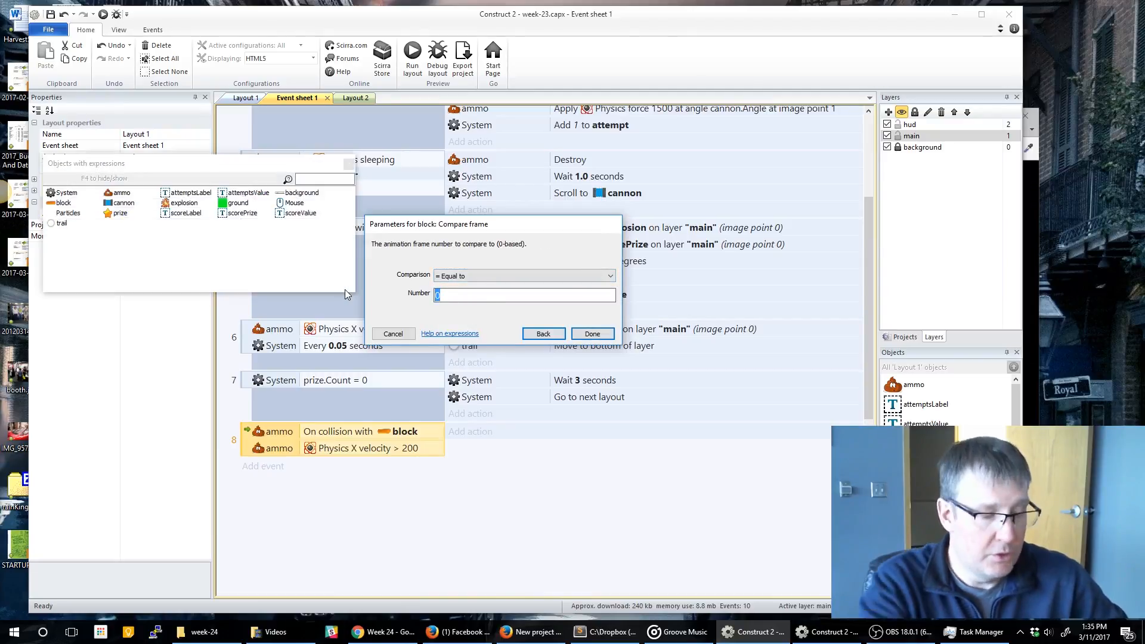
{"action": "type", "text": "."}
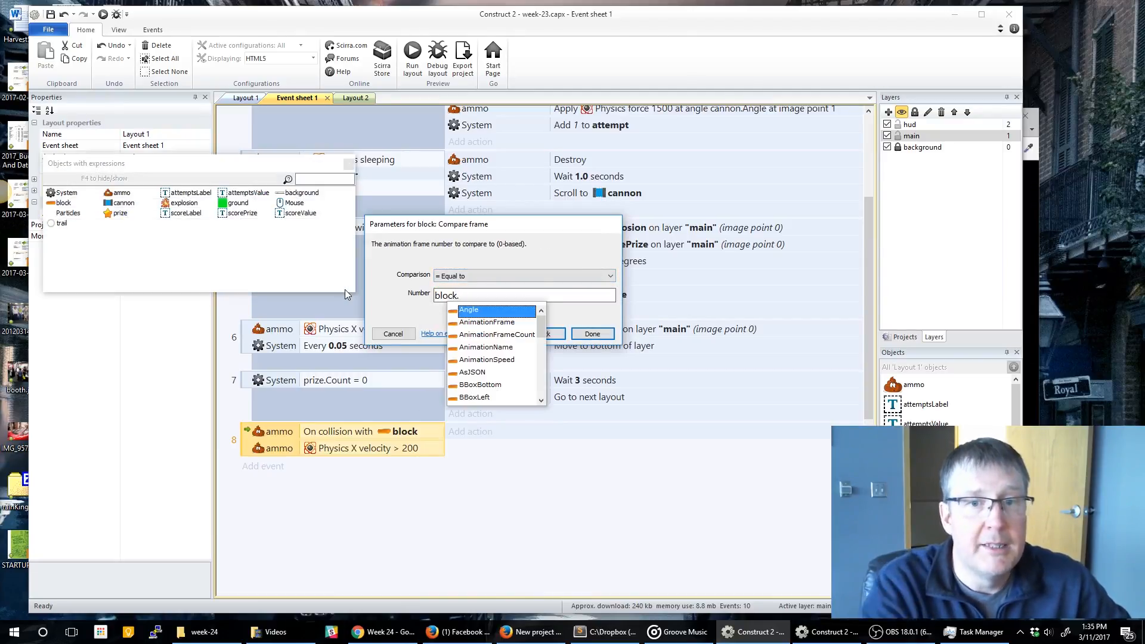
{"action": "left_click", "coordinate": [496, 334]}
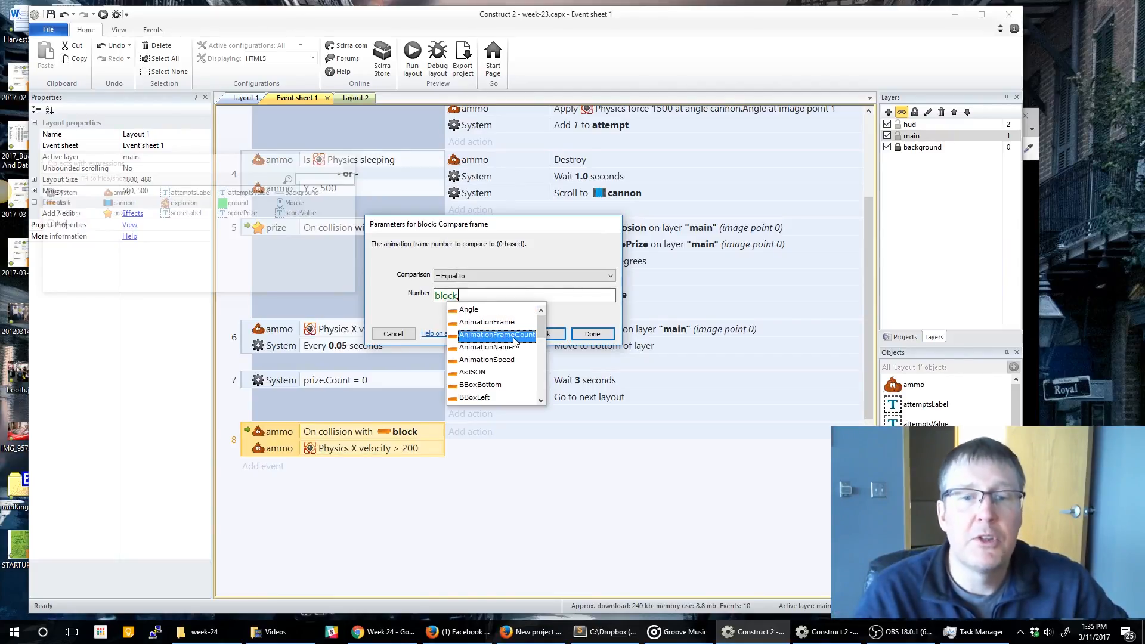
{"action": "double_click", "coordinate": [513, 336]}
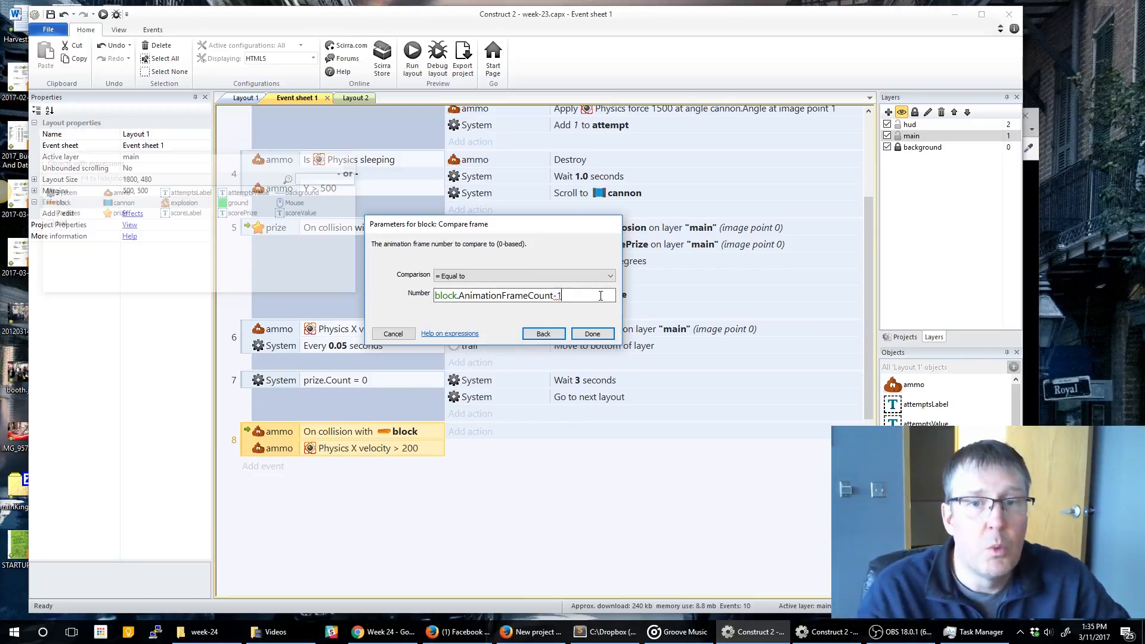
{"action": "type", "text": "-1"}
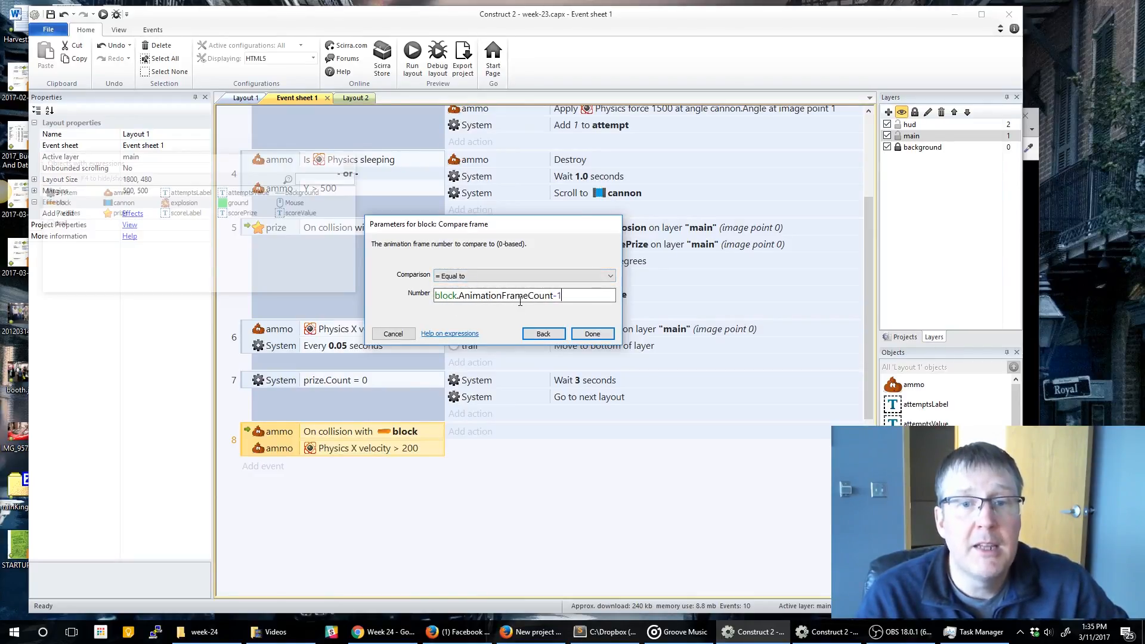
{"action": "left_click", "coordinate": [592, 335]}
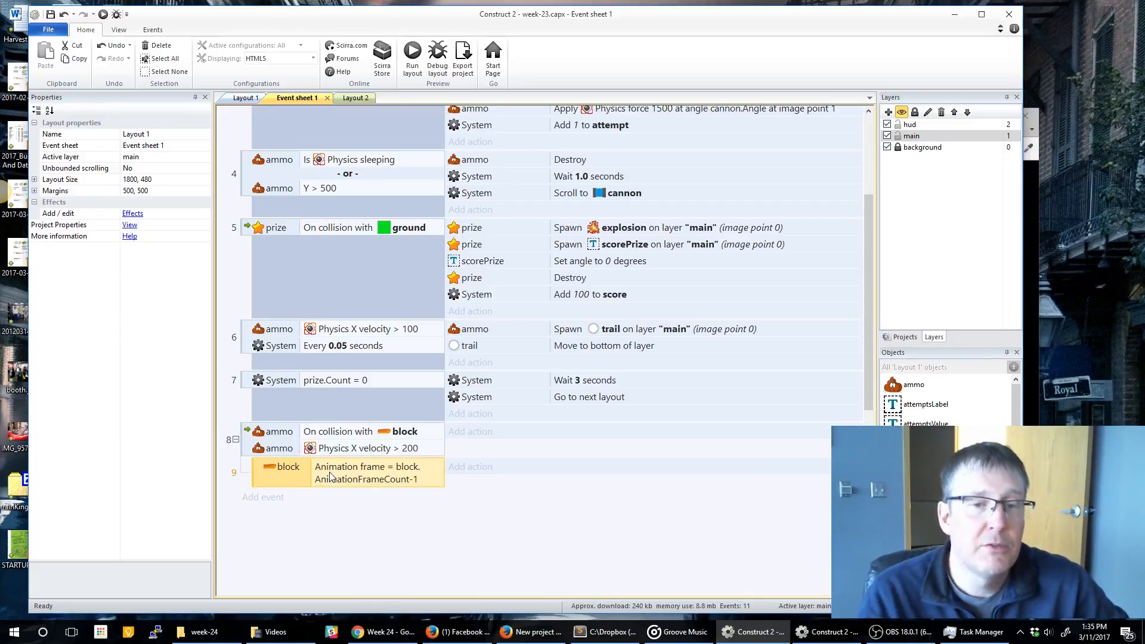
Step: Add a System Else sub-event under the ammo-block collision event, below the block frame comparison
{"action": "right_click", "coordinate": [248, 443]}
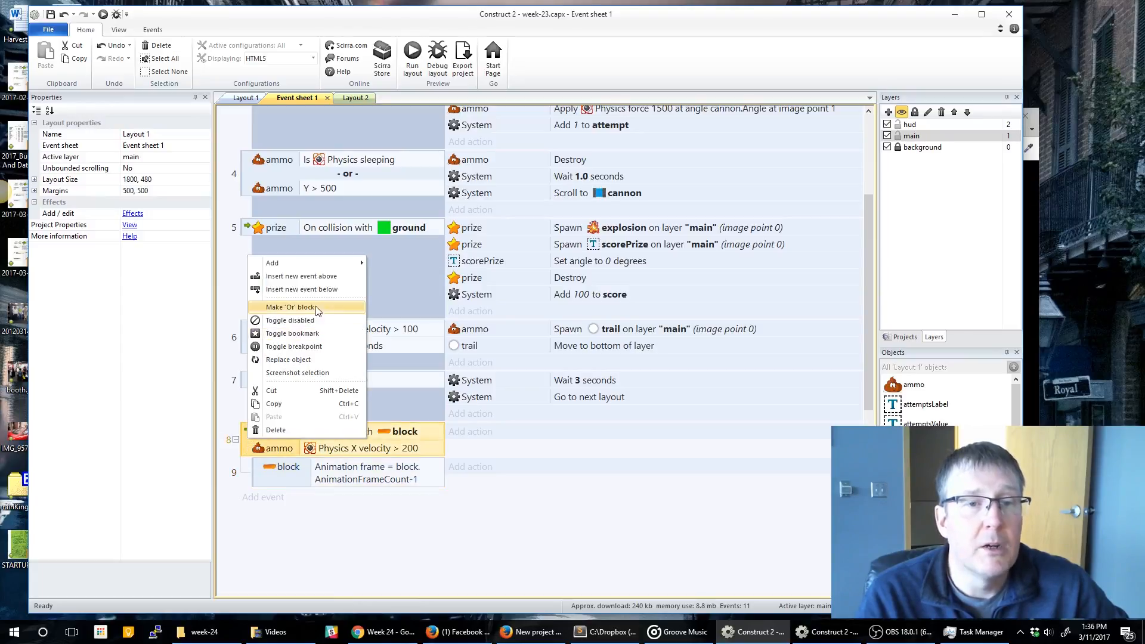
{"action": "mouse_move", "coordinate": [334, 263]}
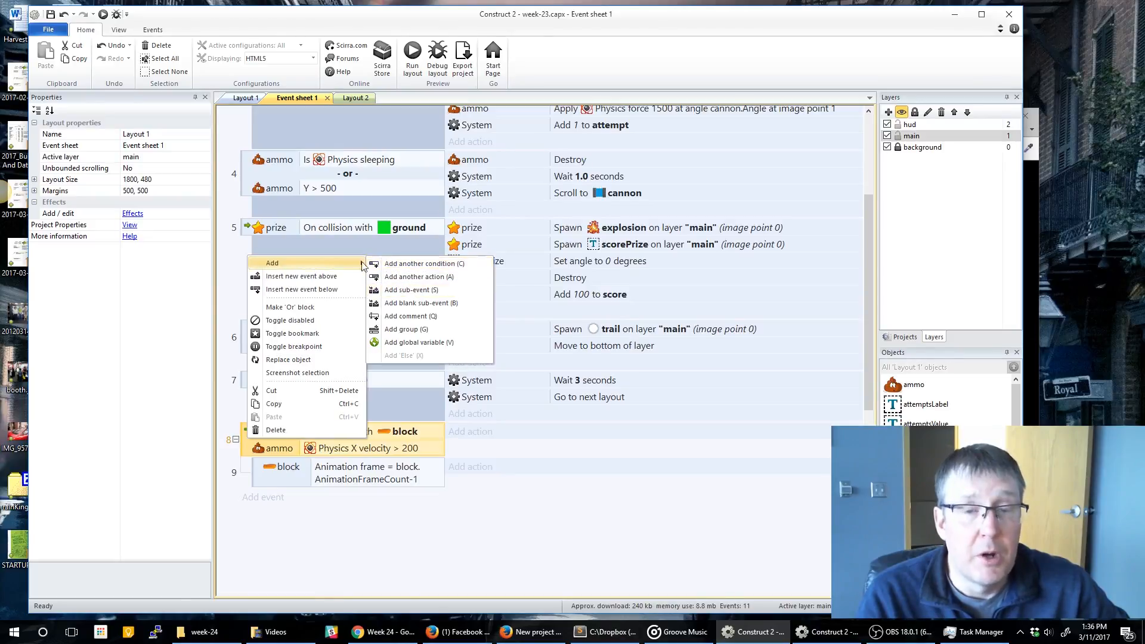
{"action": "left_click", "coordinate": [398, 291]}
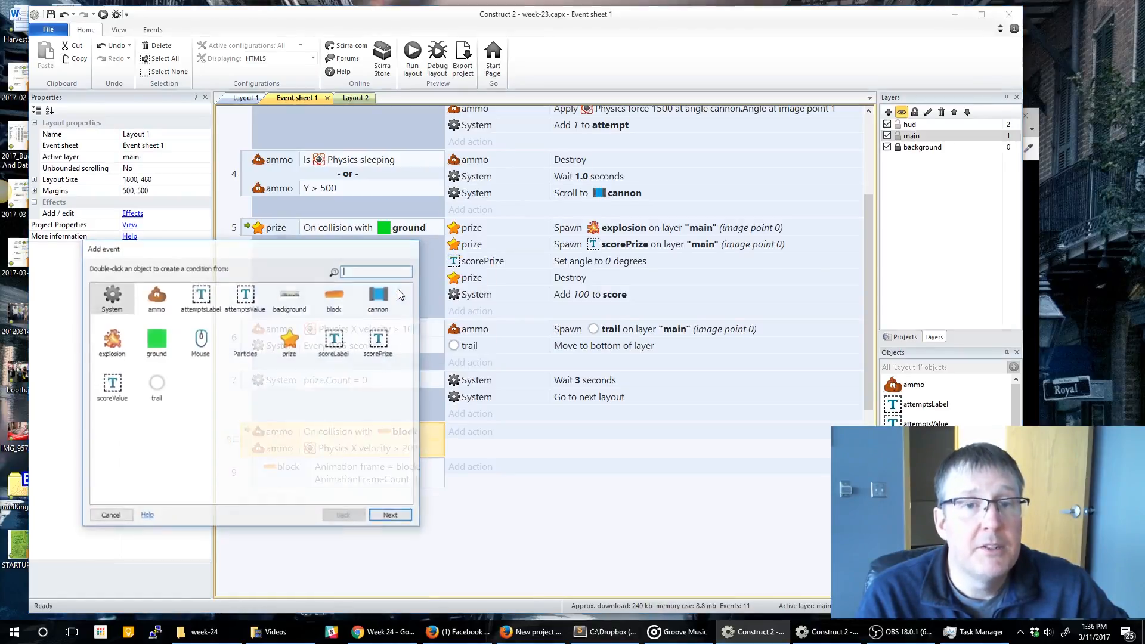
{"action": "double_click", "coordinate": [107, 301]}
{"action": "scroll", "coordinate": [226, 344], "scroll_direction": "down", "scroll_amount": 5}
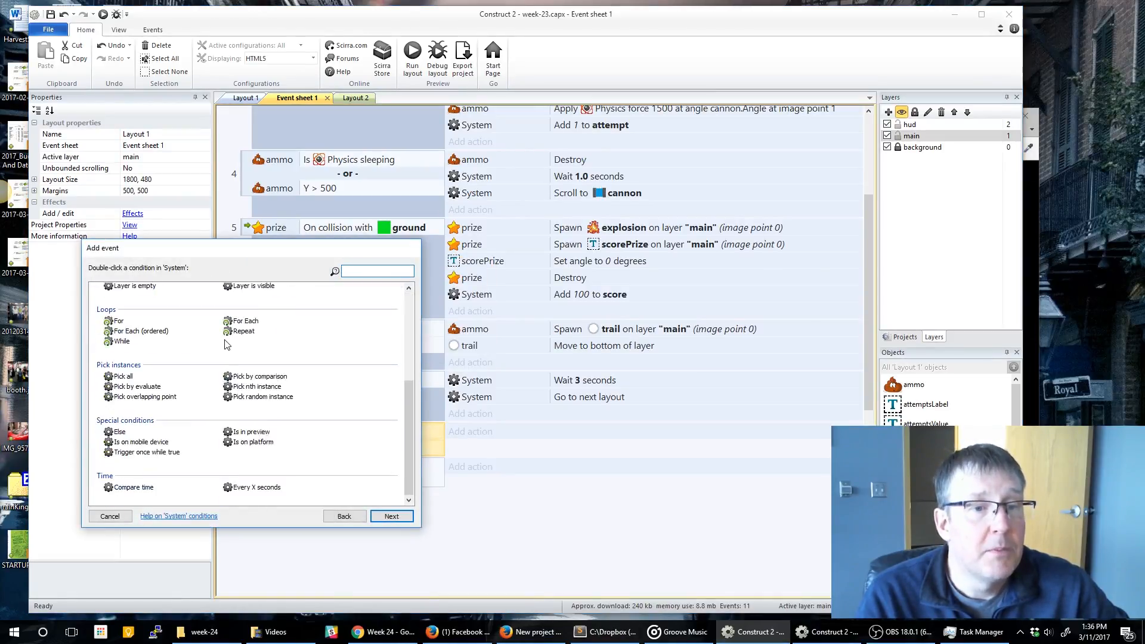
{"action": "left_click", "coordinate": [122, 438]}
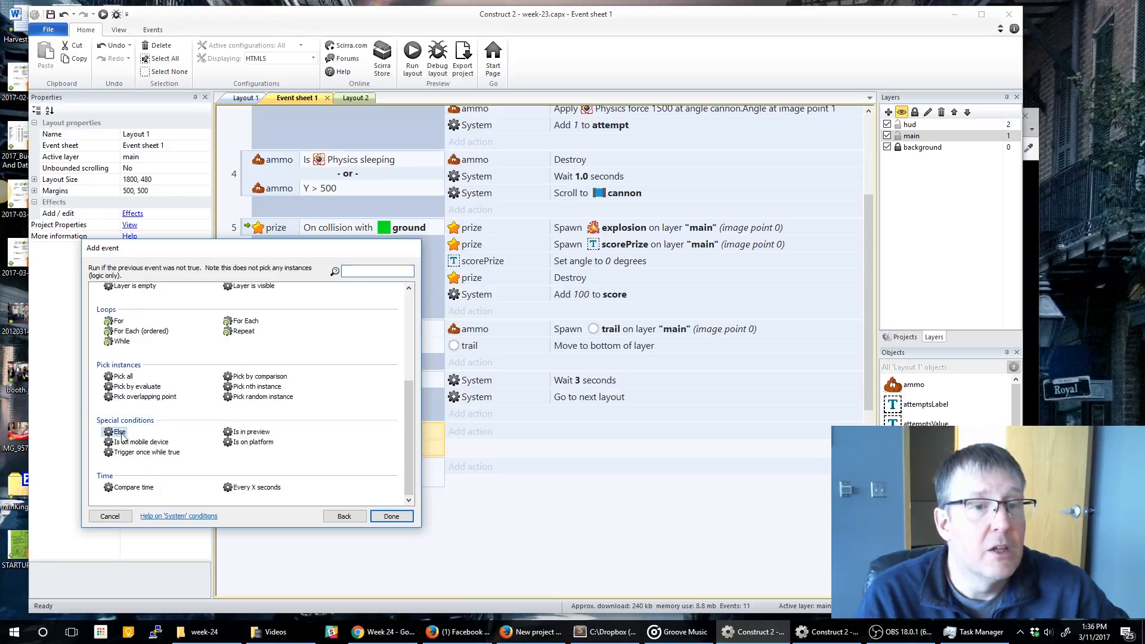
{"action": "double_click", "coordinate": [115, 433]}
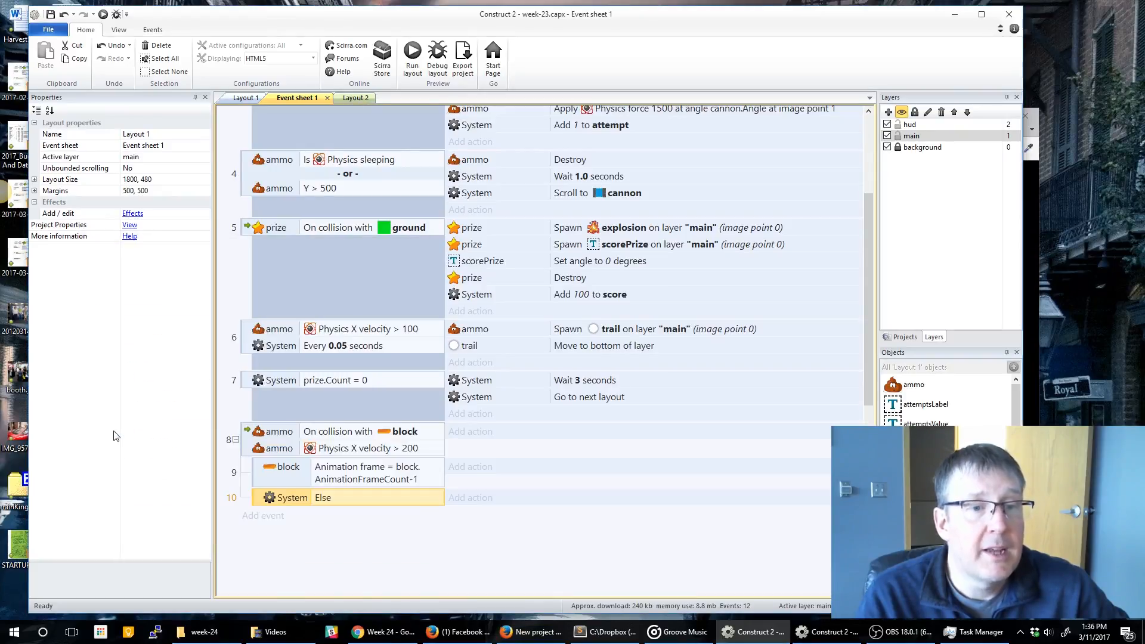
Step: Add a Destroy action for block to the sub-event that compares its animation frame with the last frame
{"action": "left_click", "coordinate": [377, 484]}
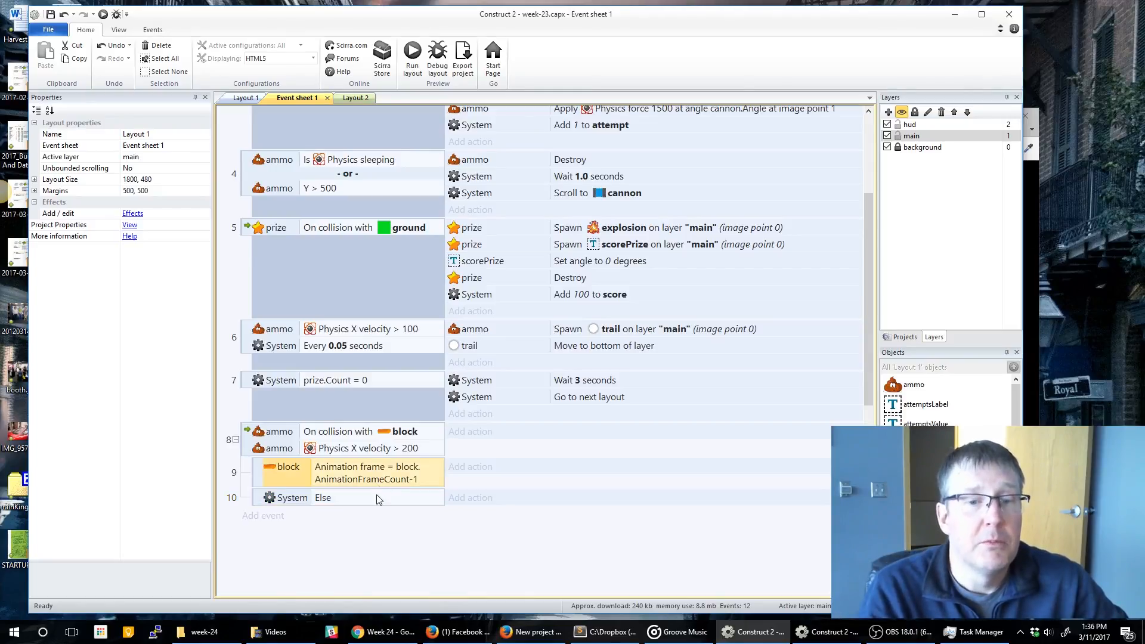
{"action": "left_click", "coordinate": [377, 497]}
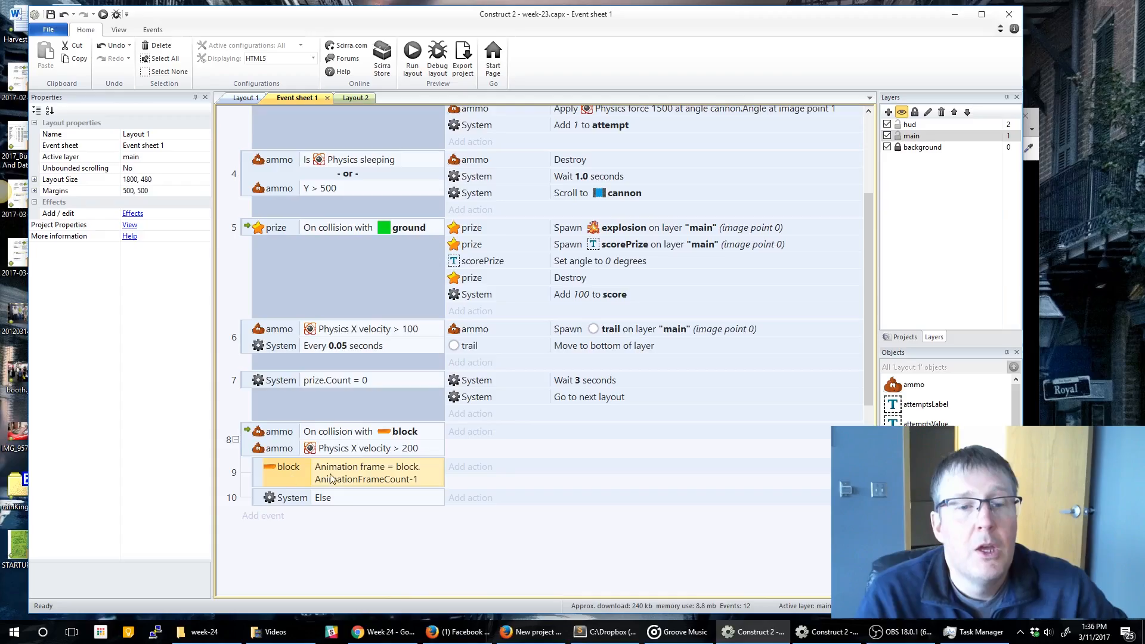
{"action": "left_click", "coordinate": [457, 471]}
{"action": "double_click", "coordinate": [335, 296]}
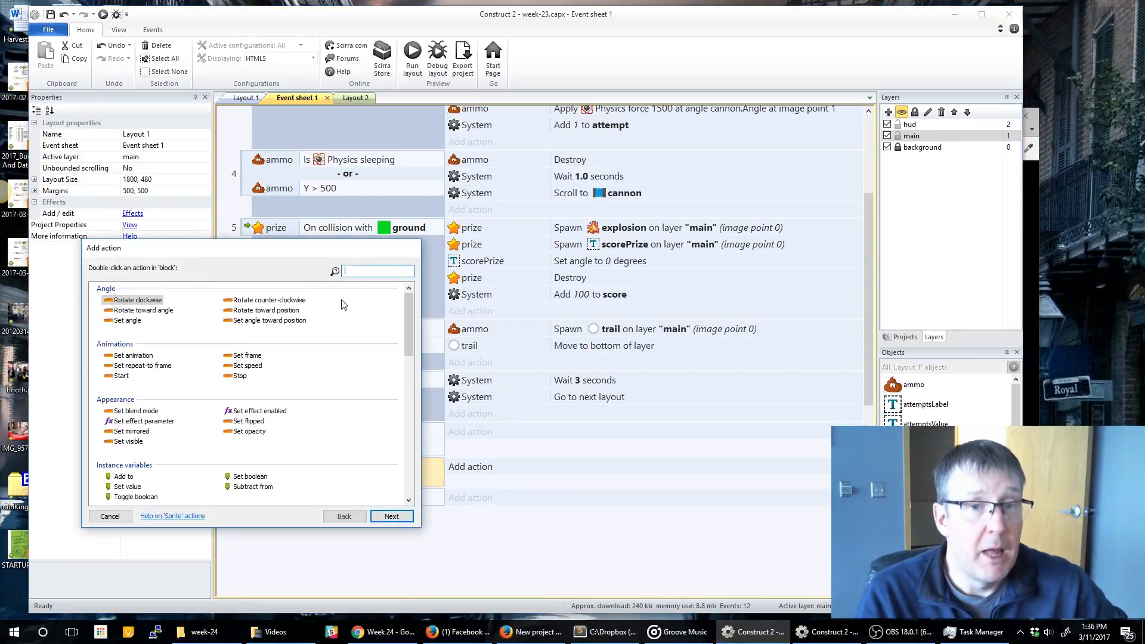
{"action": "type", "text": "de"}
{"action": "double_click", "coordinate": [125, 335]}
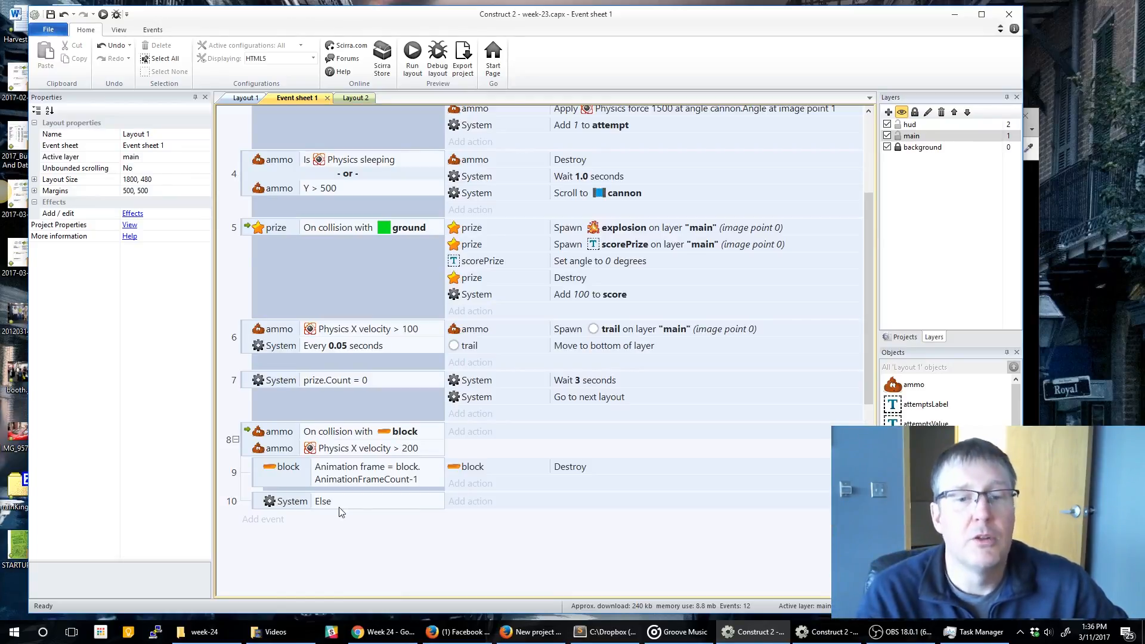
Step: Open the block sprite's animations and examine frames 0, 1 and 2 of block2, then close the image editor
{"action": "double_click", "coordinate": [913, 465]}
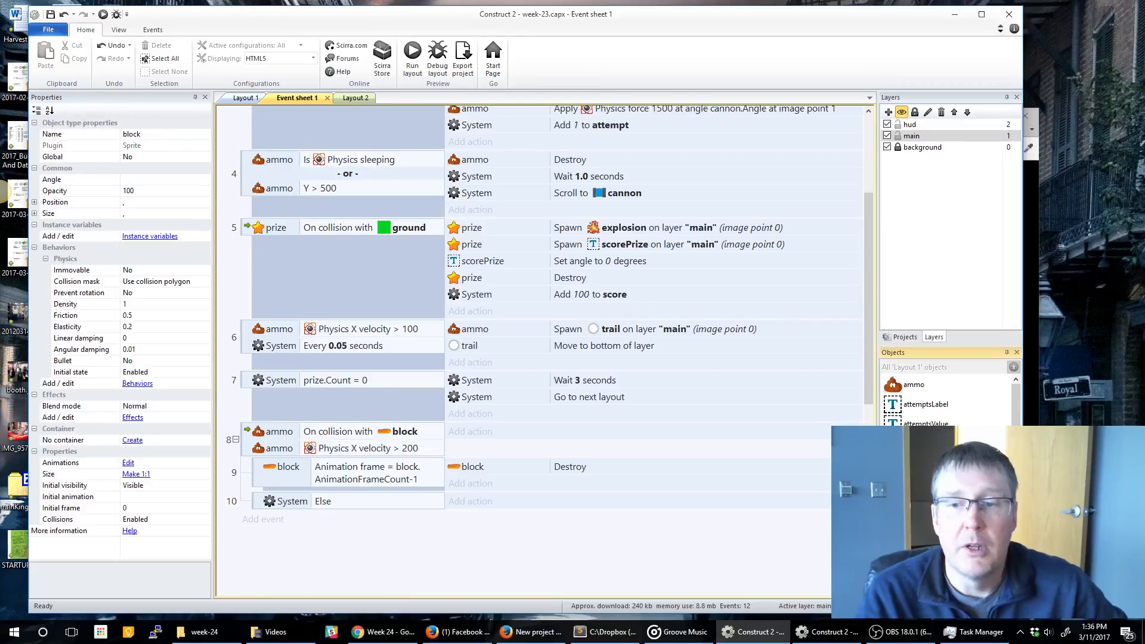
{"action": "left_click", "coordinate": [623, 201]}
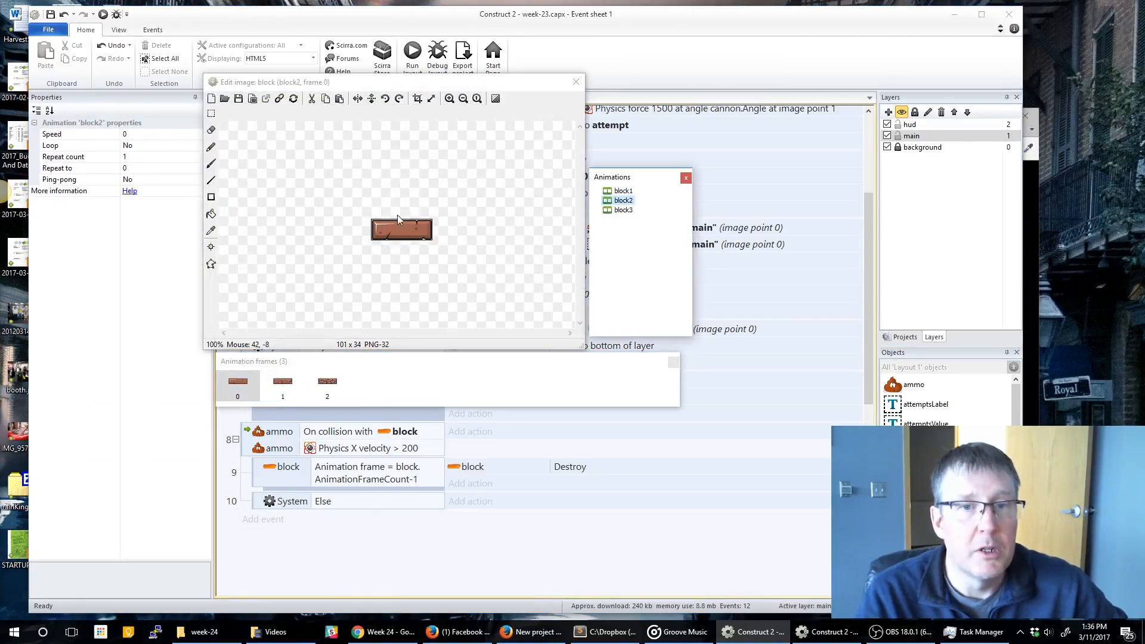
{"action": "left_click", "coordinate": [290, 384]}
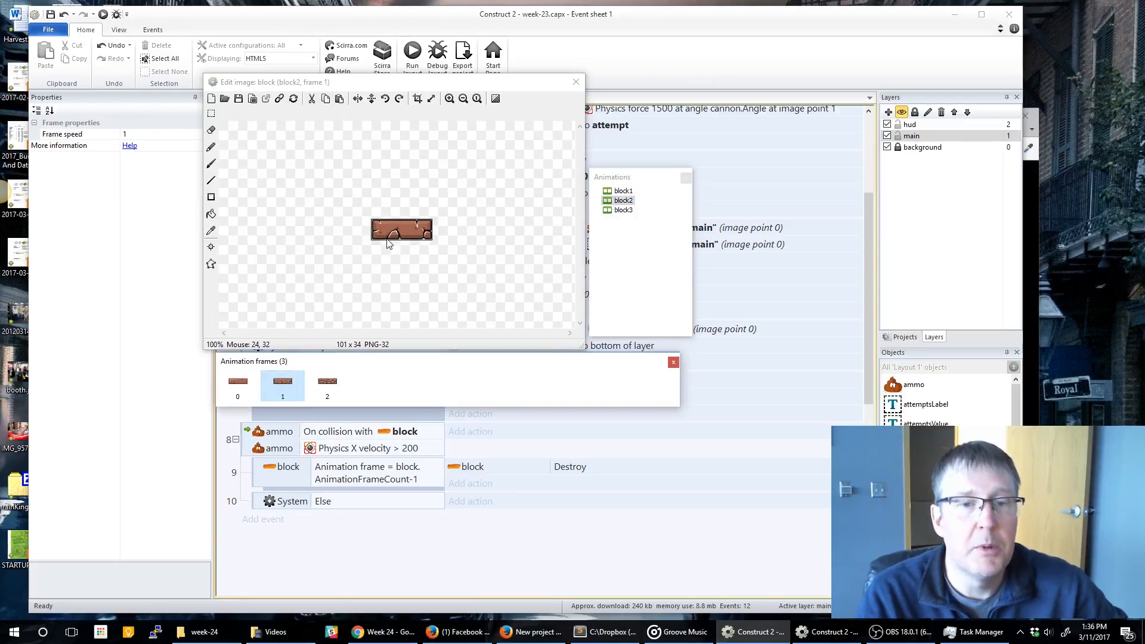
{"action": "left_click", "coordinate": [329, 389]}
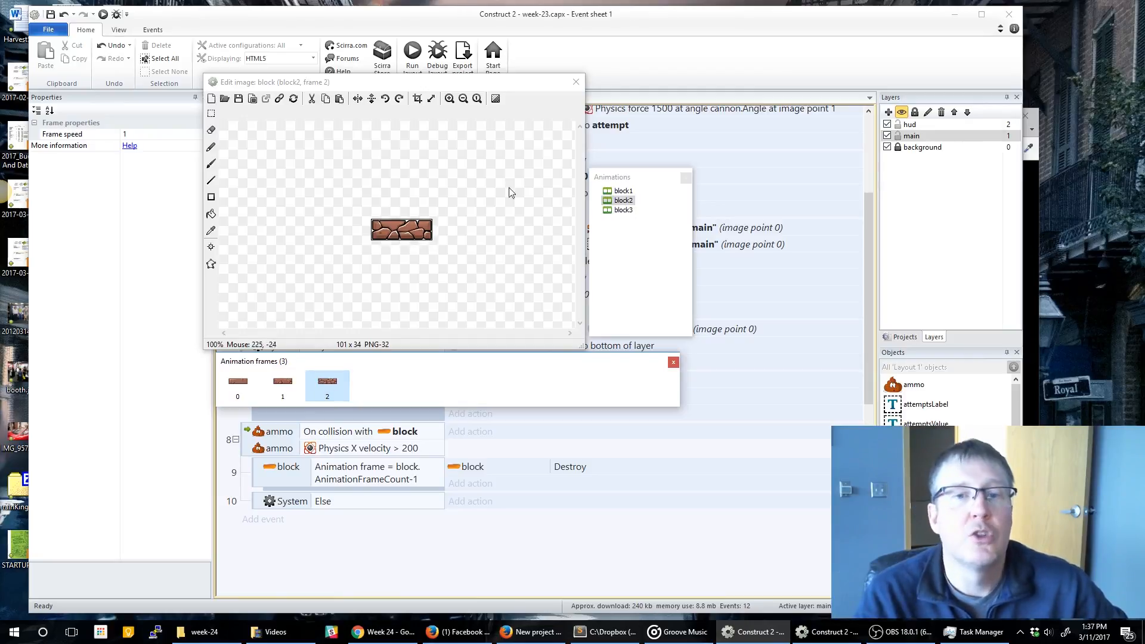
{"action": "left_click", "coordinate": [576, 82]}
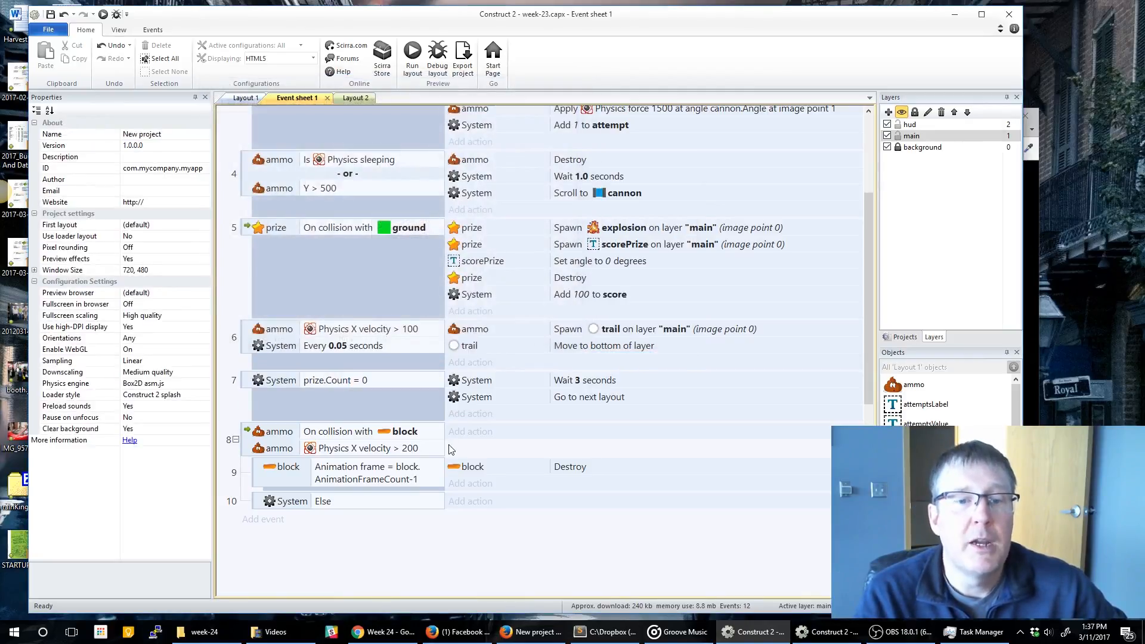
Step: Add a Set frame action for block to the Else sub-event, with the frame number block.AnimationFrame+1
{"action": "left_click", "coordinate": [469, 503]}
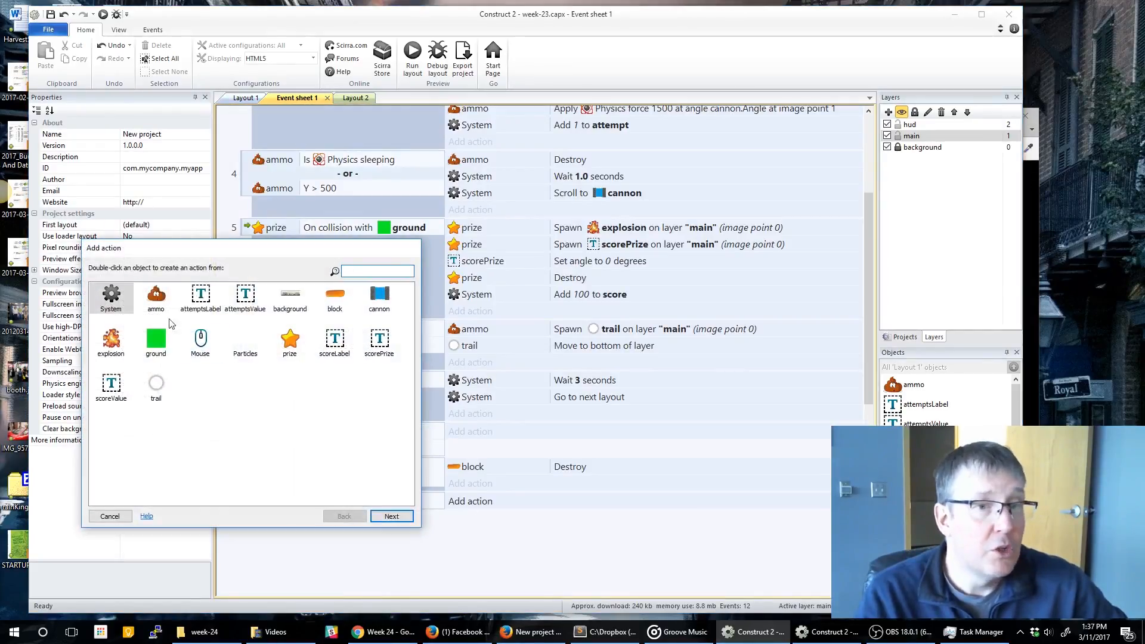
{"action": "double_click", "coordinate": [335, 303]}
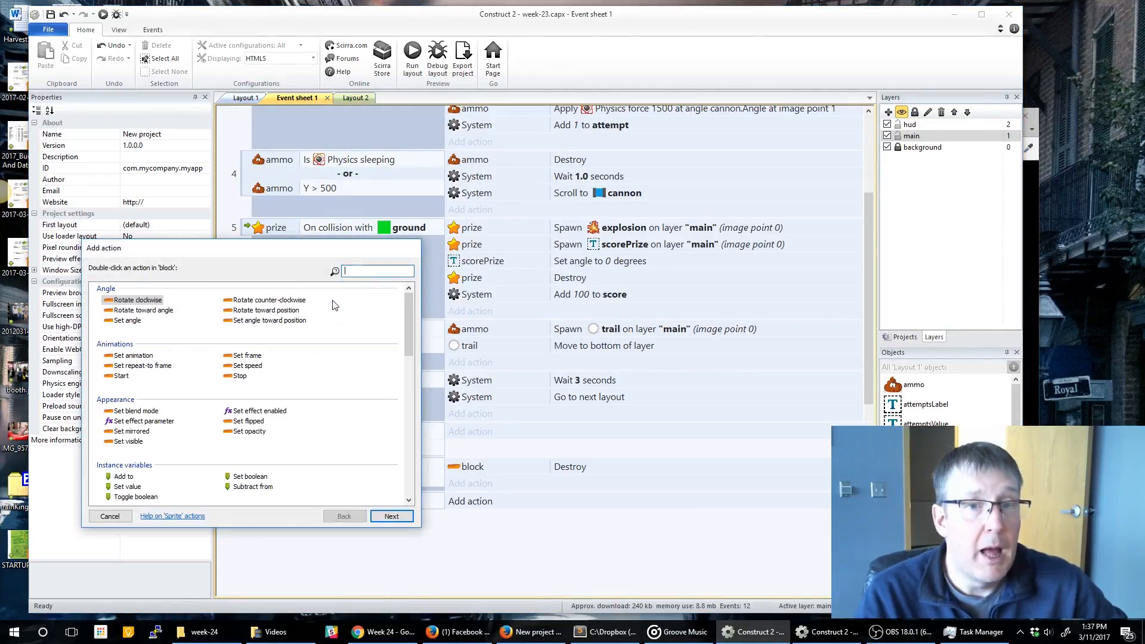
{"action": "double_click", "coordinate": [258, 356]}
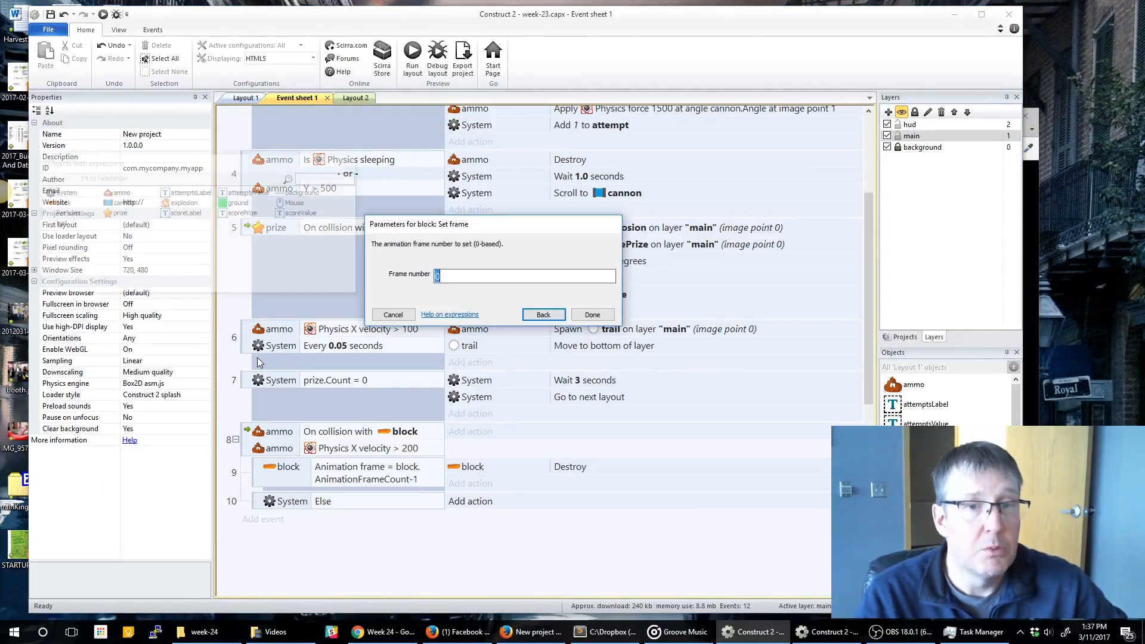
{"action": "type", "text": "block."}
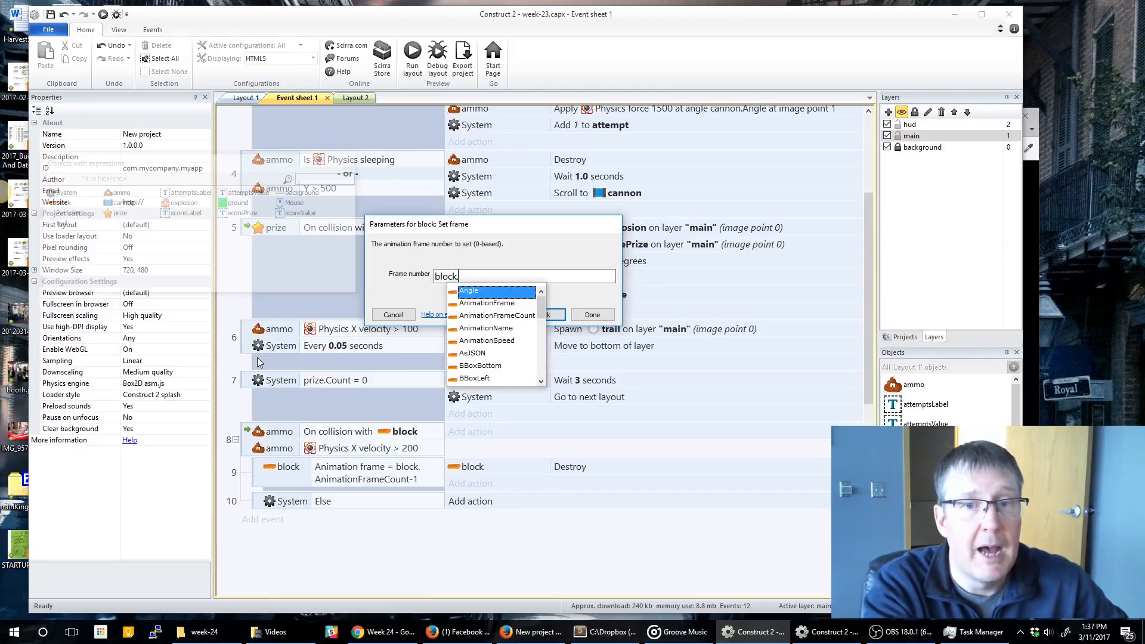
{"action": "key", "text": "Down"}
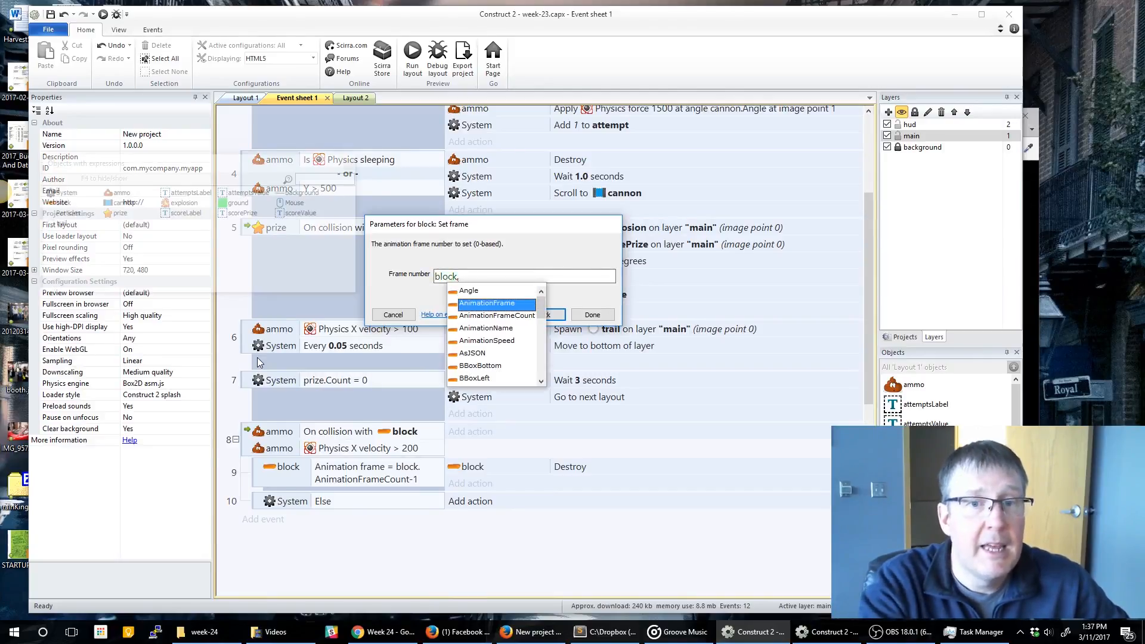
{"action": "key", "text": "Return"}
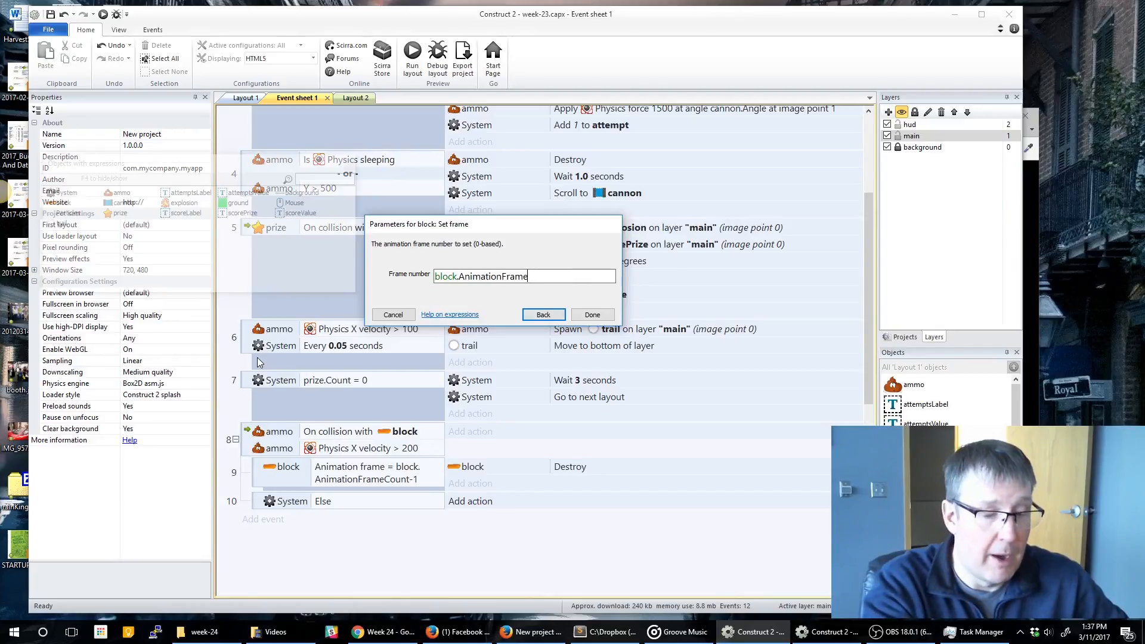
{"action": "type", "text": "+"}
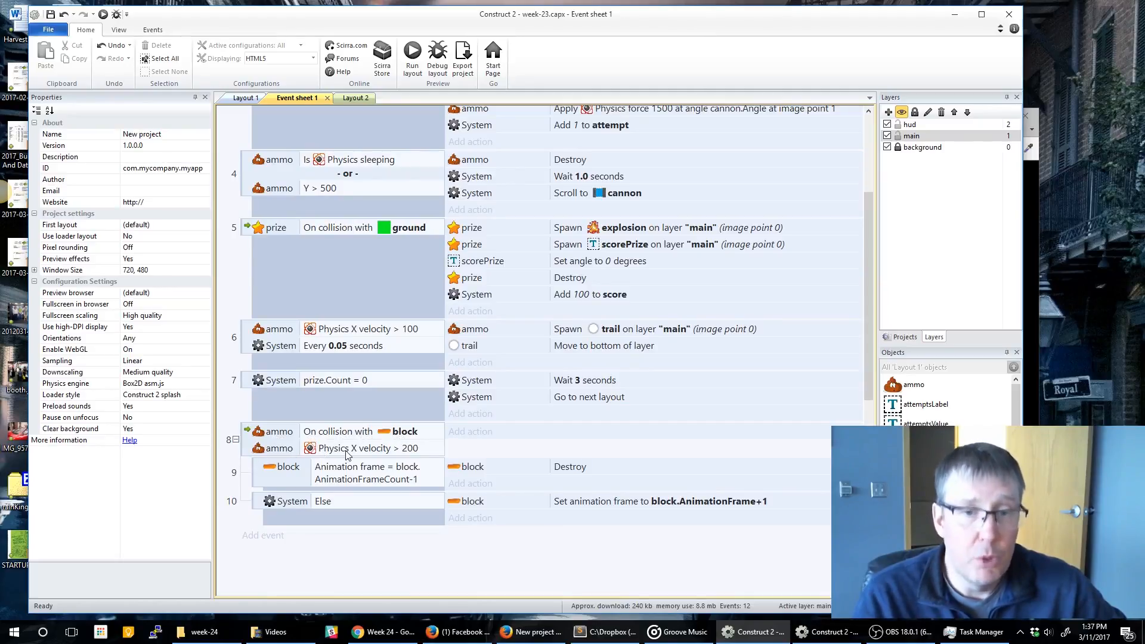
{"action": "left_click", "coordinate": [316, 474]}
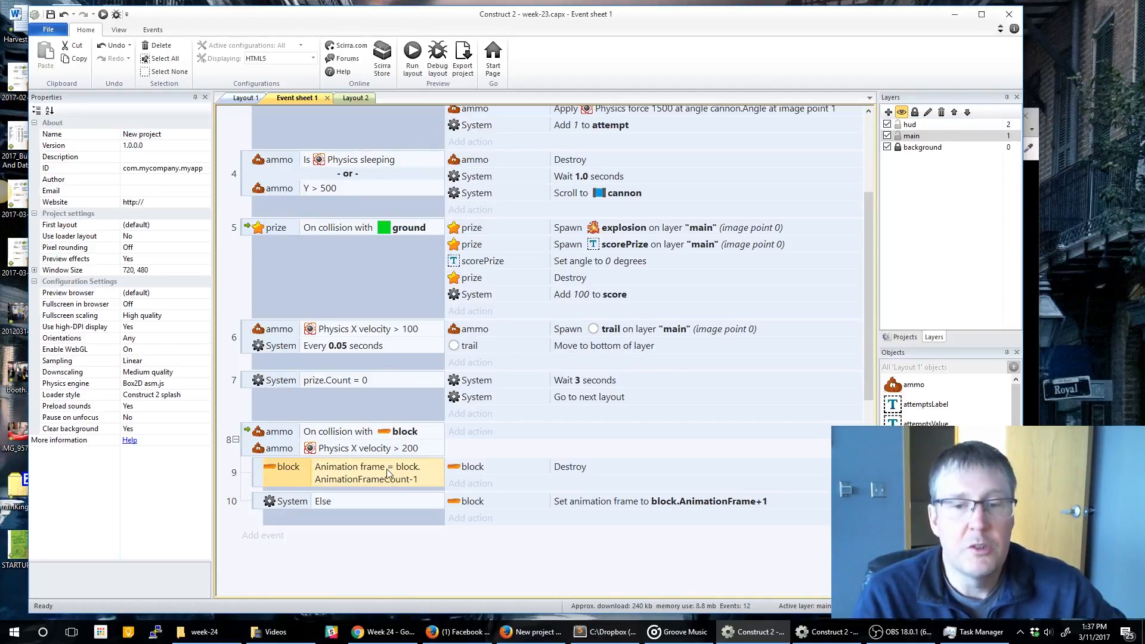
{"action": "left_click", "coordinate": [331, 501]}
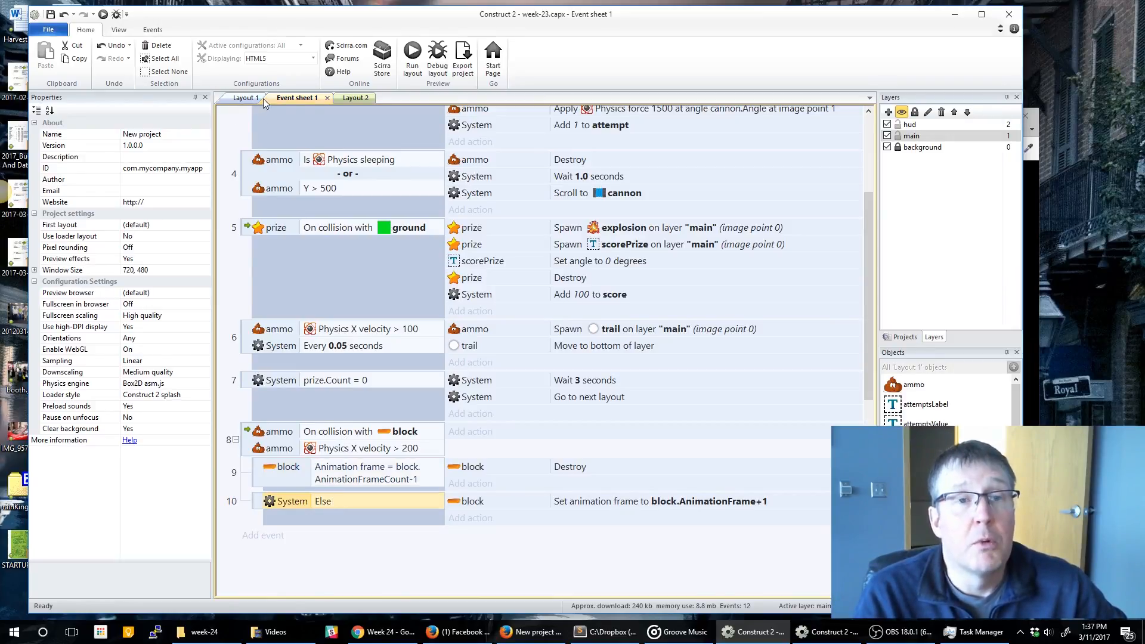
Step: Run the layout in the browser preview and fire several cannon shots at the block structure to test the block damage
{"action": "left_click", "coordinate": [352, 98]}
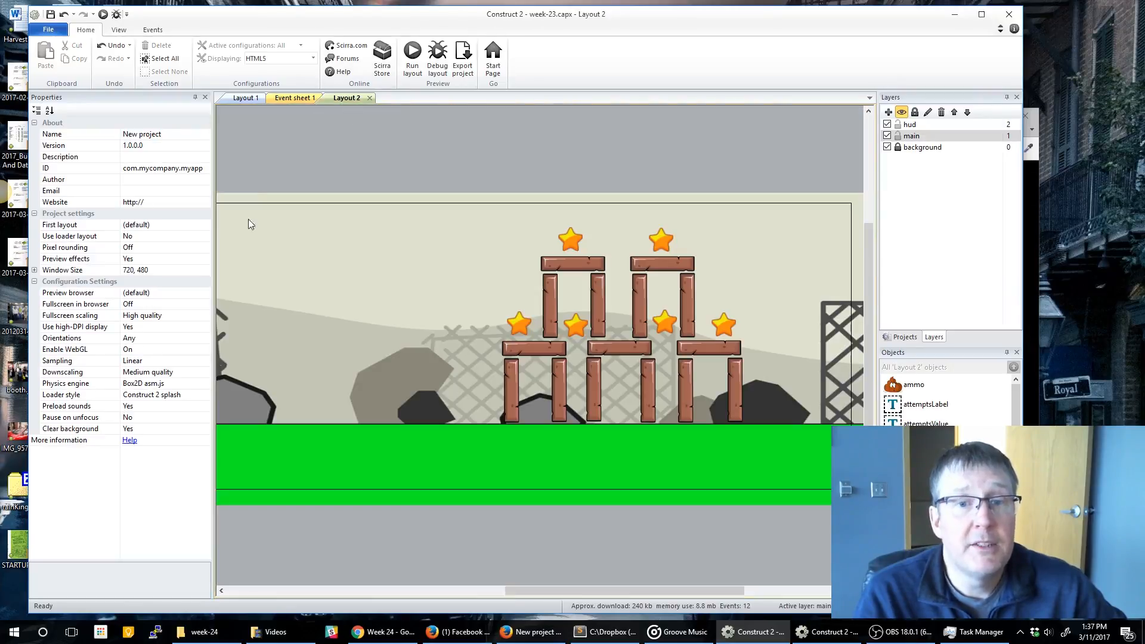
{"action": "left_click", "coordinate": [293, 99]}
{"action": "left_click", "coordinate": [411, 58]}
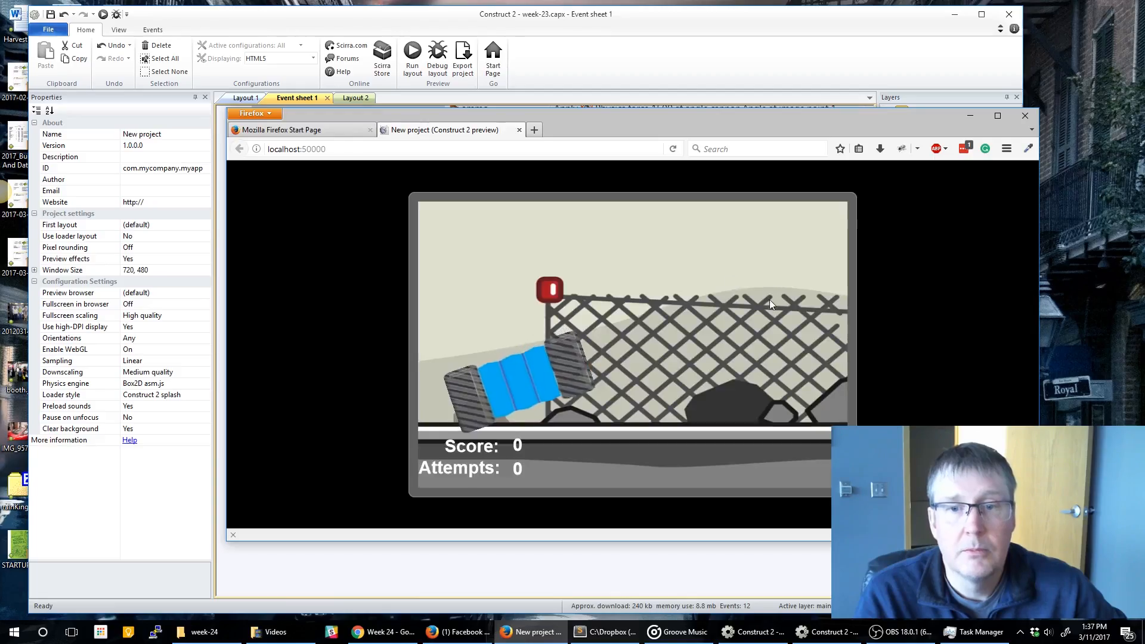
{"action": "left_click", "coordinate": [769, 302]}
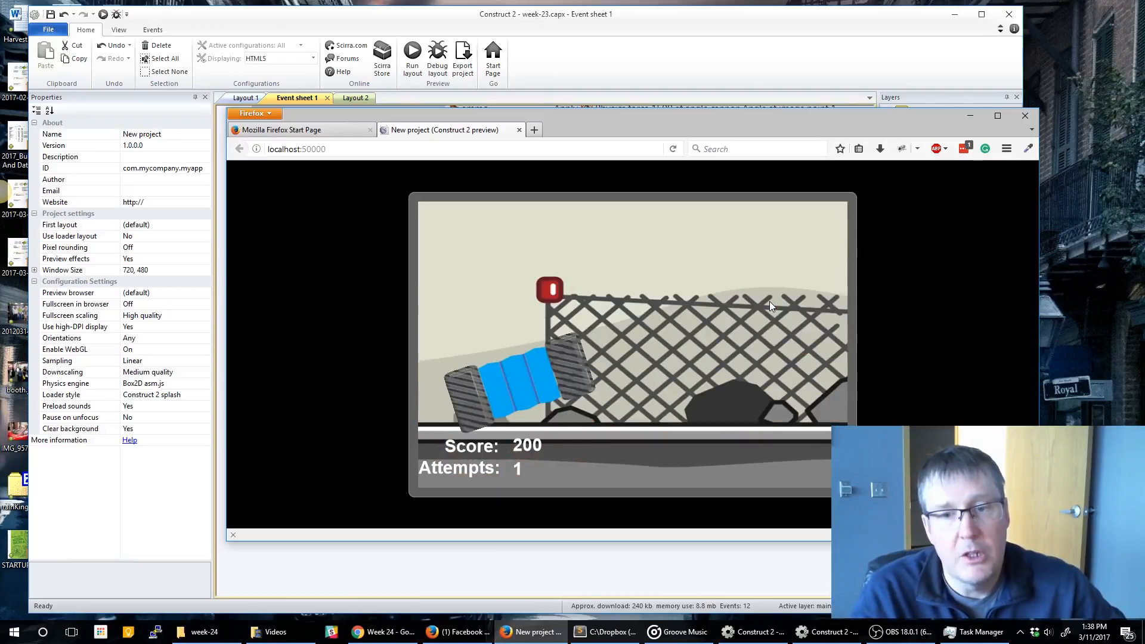
{"action": "left_click", "coordinate": [763, 256]}
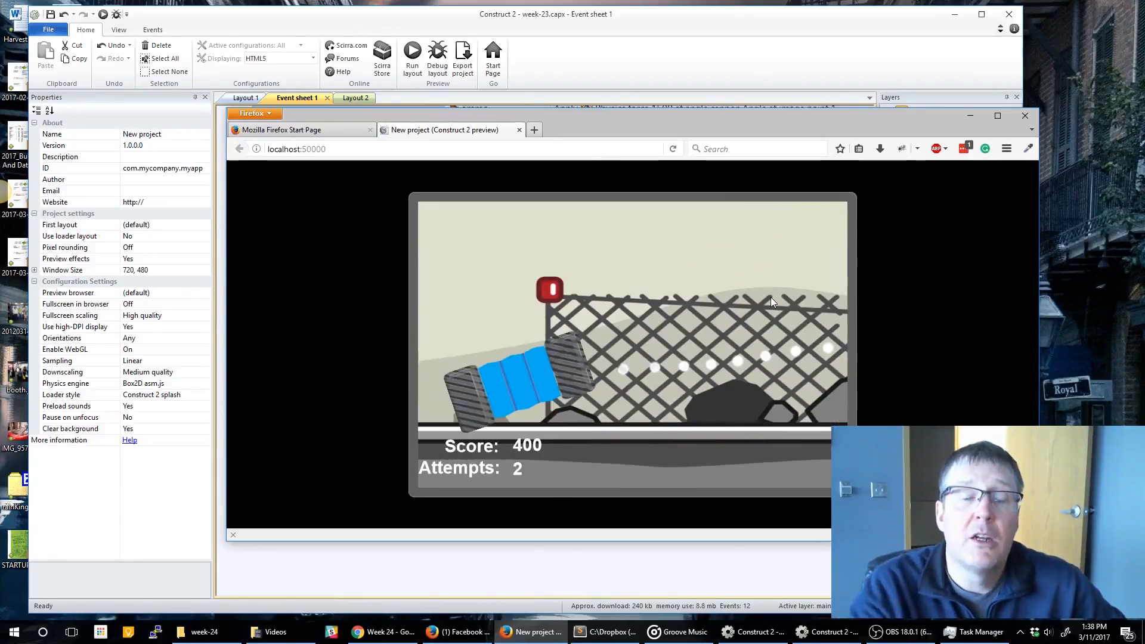
{"action": "left_click", "coordinate": [750, 328]}
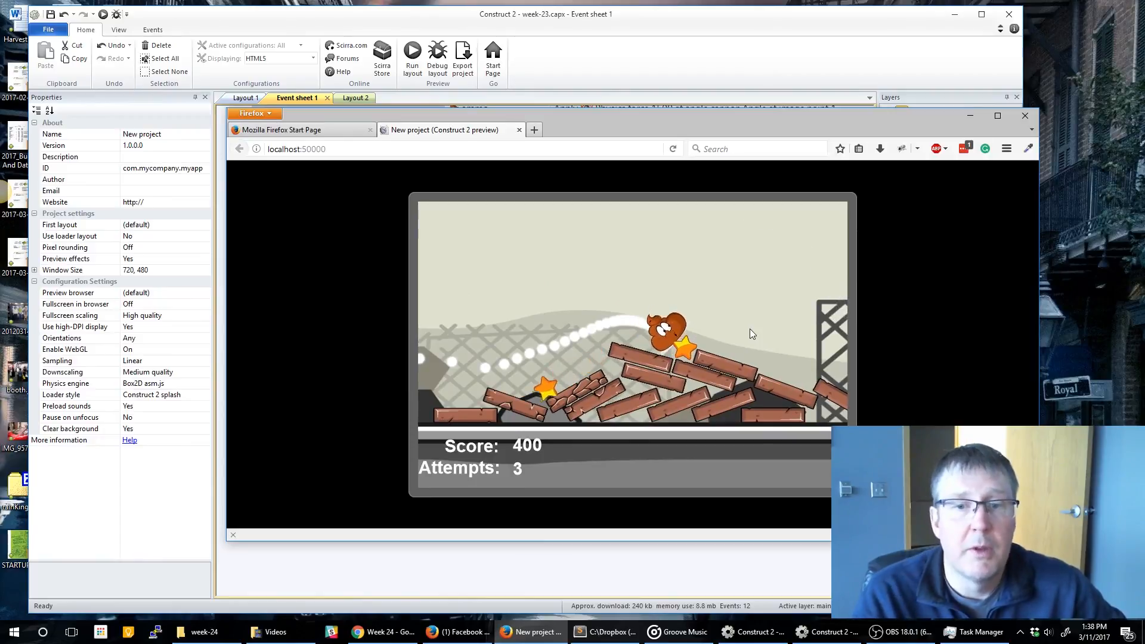
{"action": "left_click", "coordinate": [636, 352]}
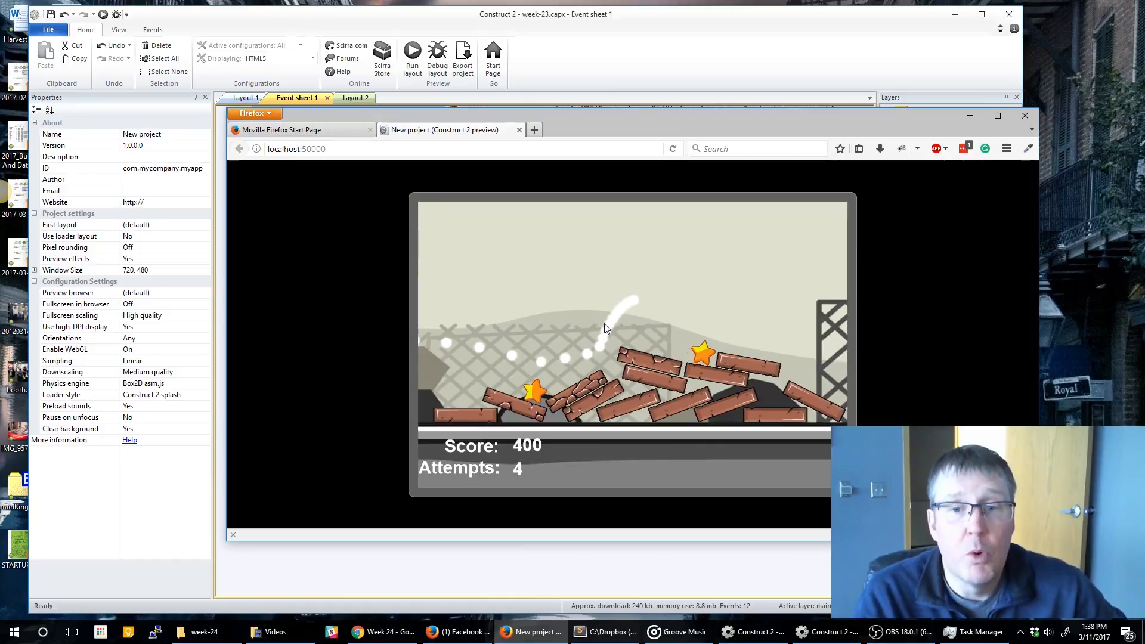
{"action": "left_click", "coordinate": [655, 348]}
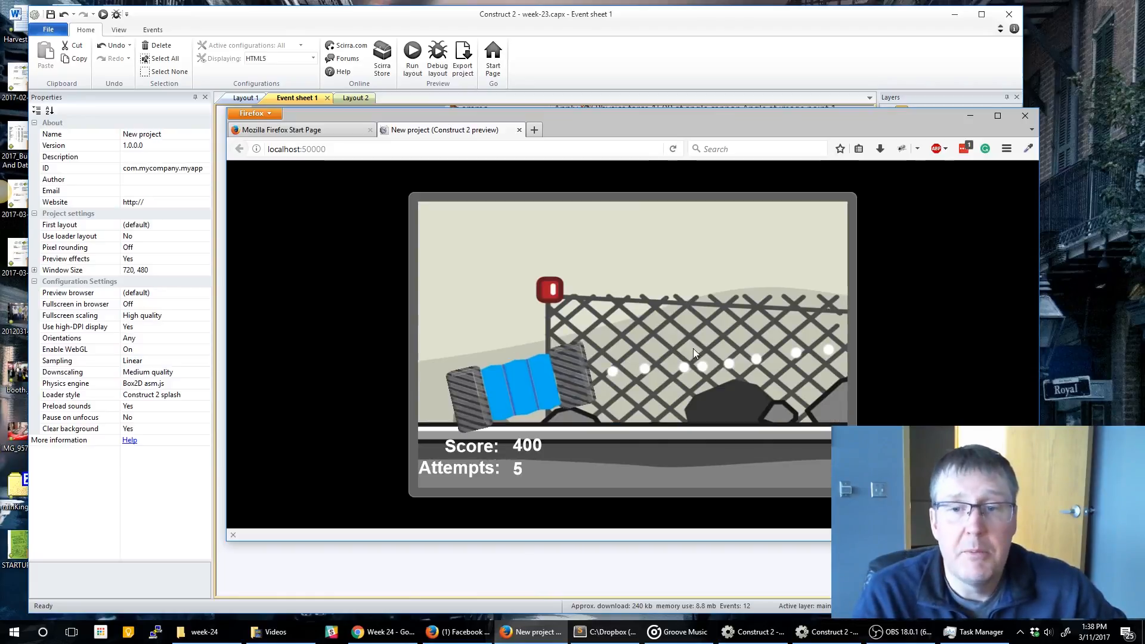
{"action": "left_click", "coordinate": [697, 348]}
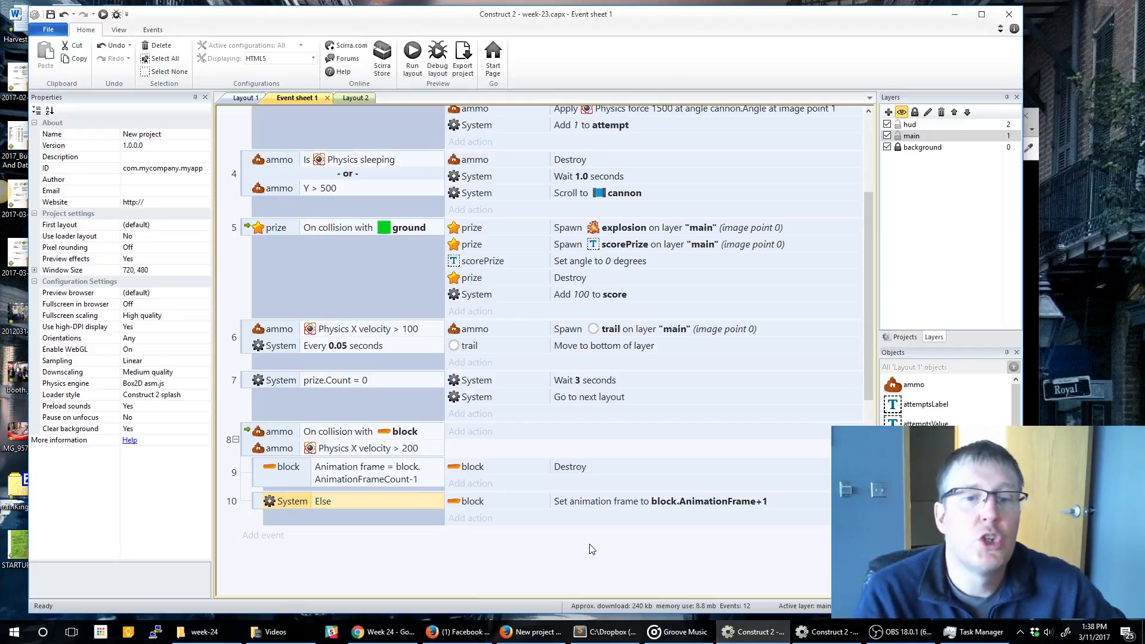
Step: Change the ammo.Count condition in the mouse-click firing event to Less or equal with a second value of 5
{"action": "scroll", "coordinate": [591, 549], "scroll_direction": "up", "scroll_amount": 5}
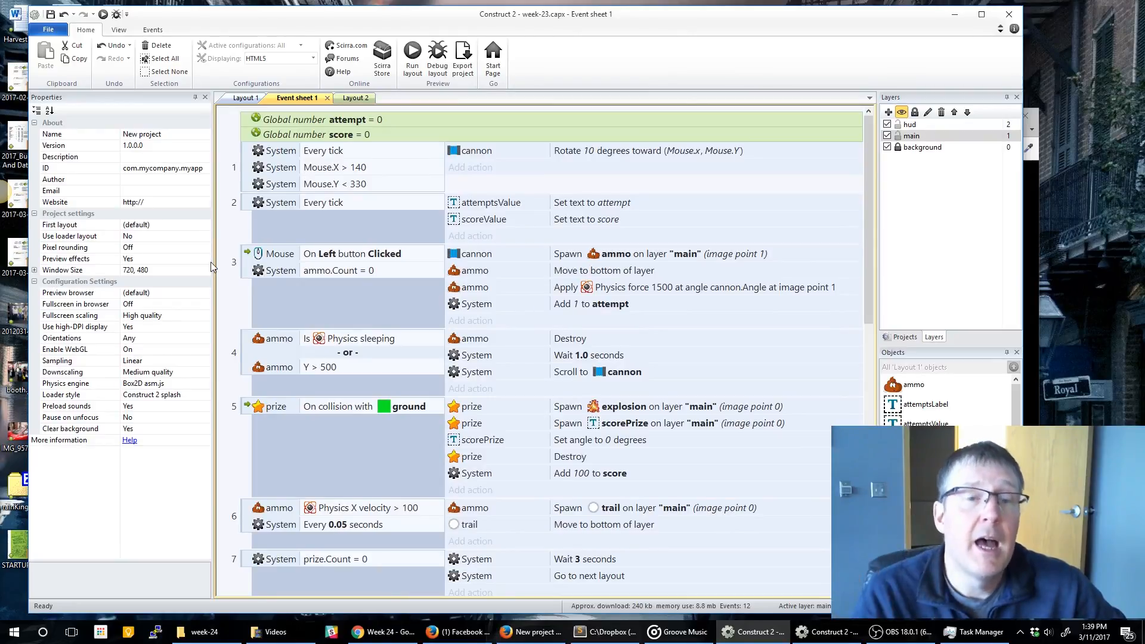
{"action": "double_click", "coordinate": [357, 270]}
{"action": "left_click", "coordinate": [475, 296]}
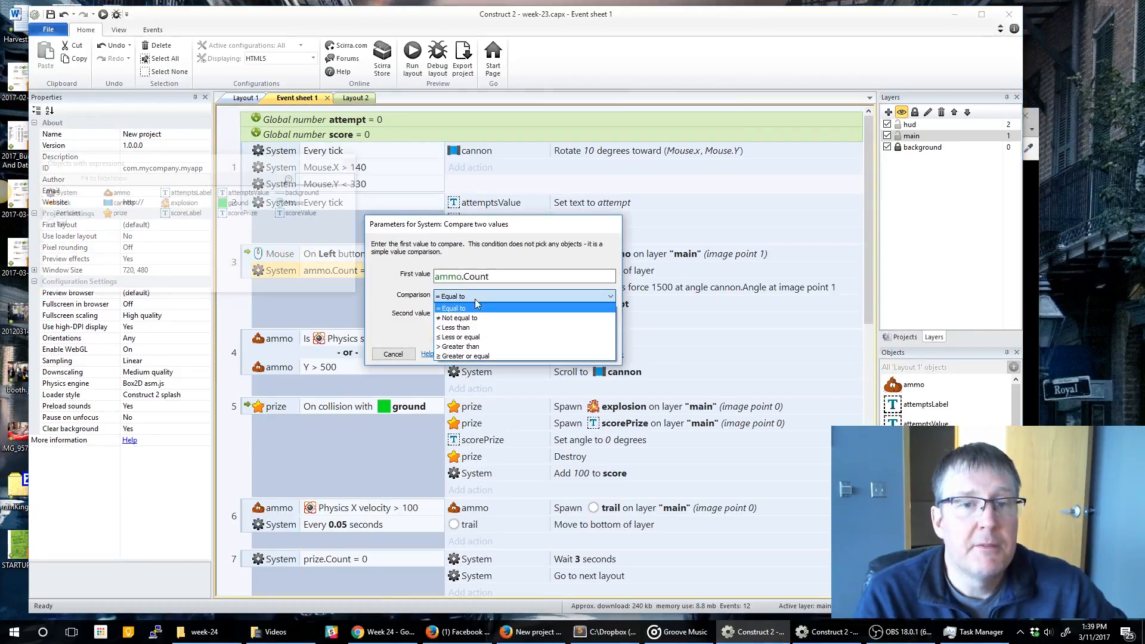
{"action": "left_click", "coordinate": [477, 337]}
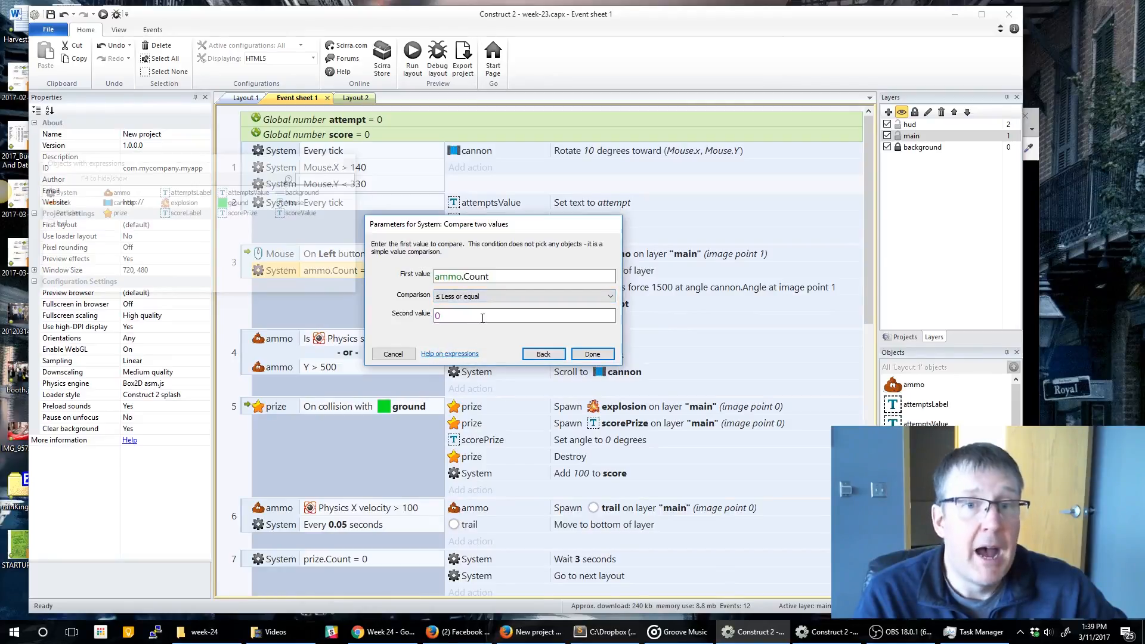
{"action": "key", "text": "Tab"}
{"action": "type", "text": "5"}
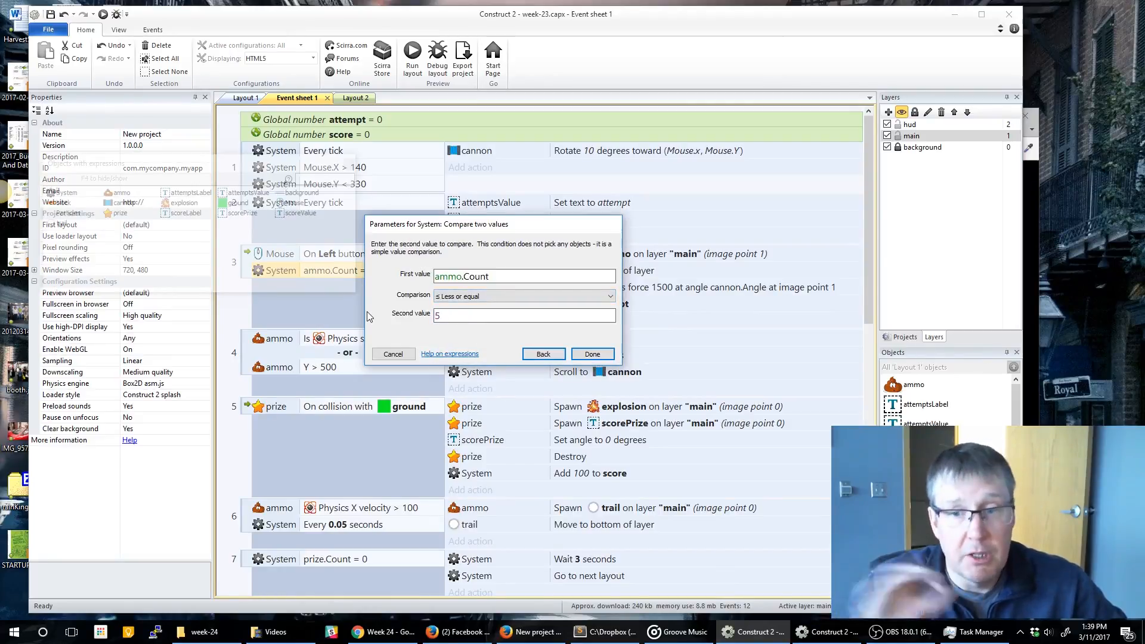
{"action": "left_click", "coordinate": [592, 355]}
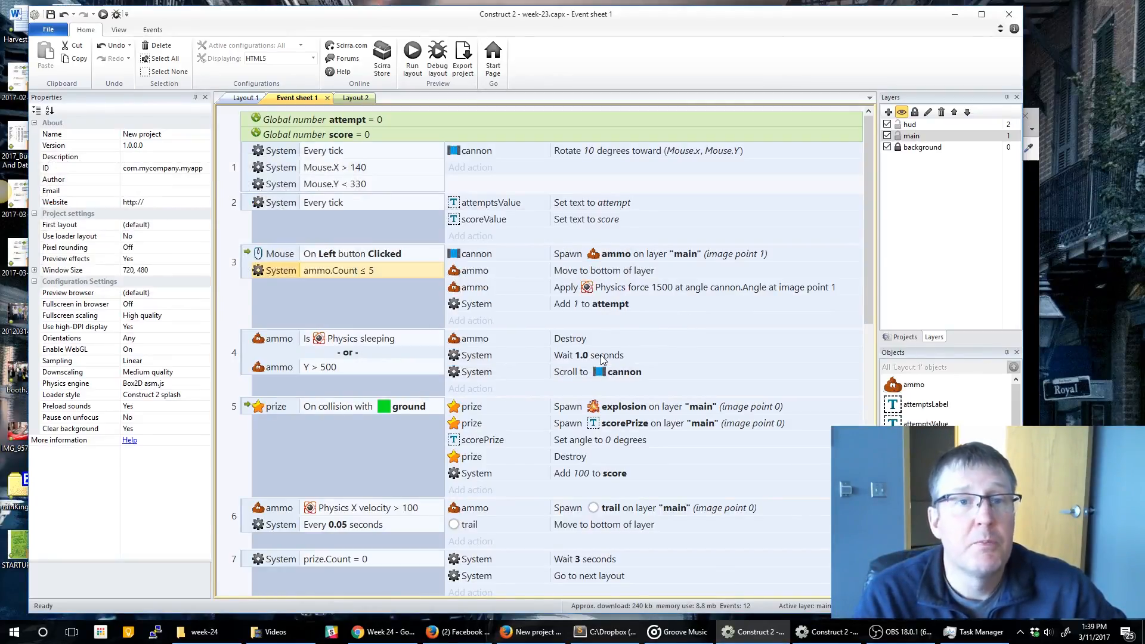
Step: Run the layout in the browser preview and fire shots in quick succession at the block structure to test the new ammo limit
{"action": "left_click", "coordinate": [413, 59]}
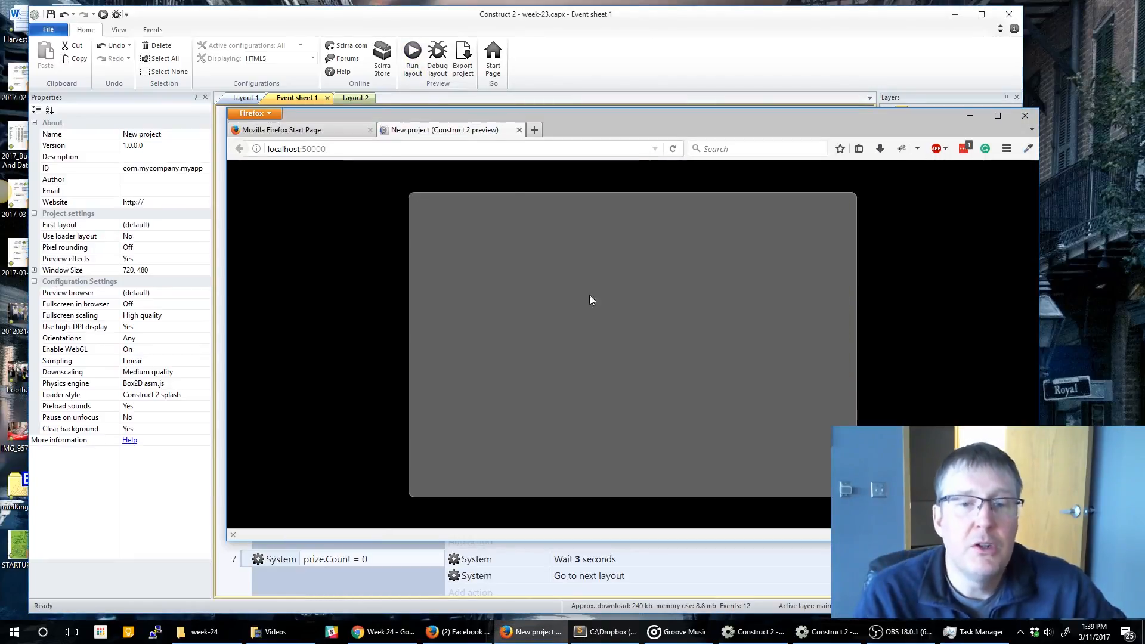
{"action": "left_click", "coordinate": [696, 342]}
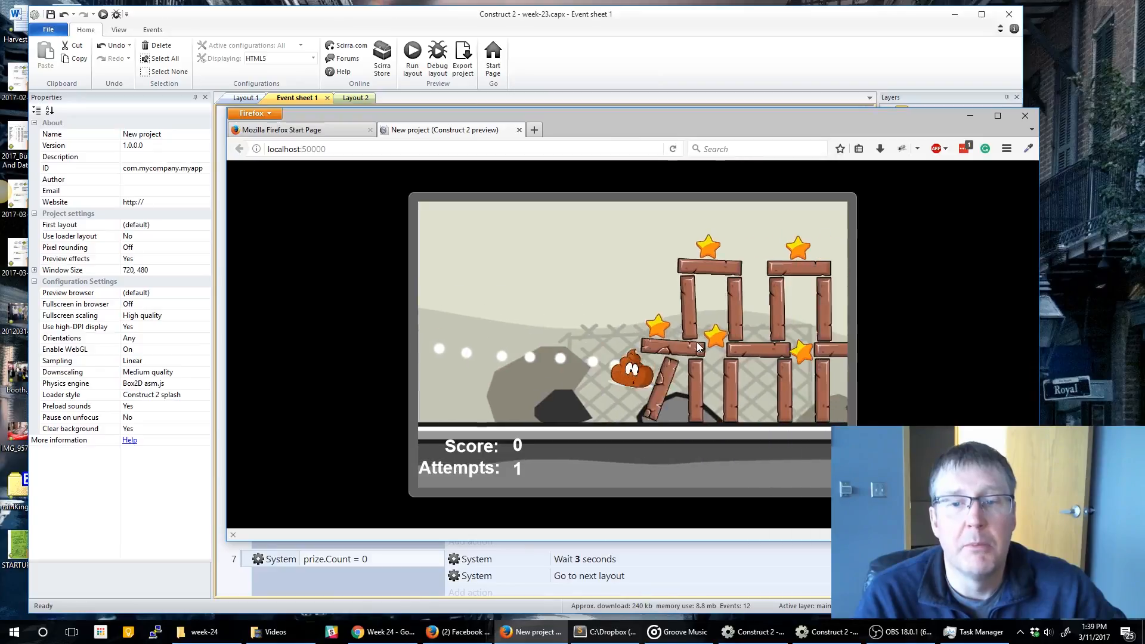
{"action": "left_click", "coordinate": [714, 338]}
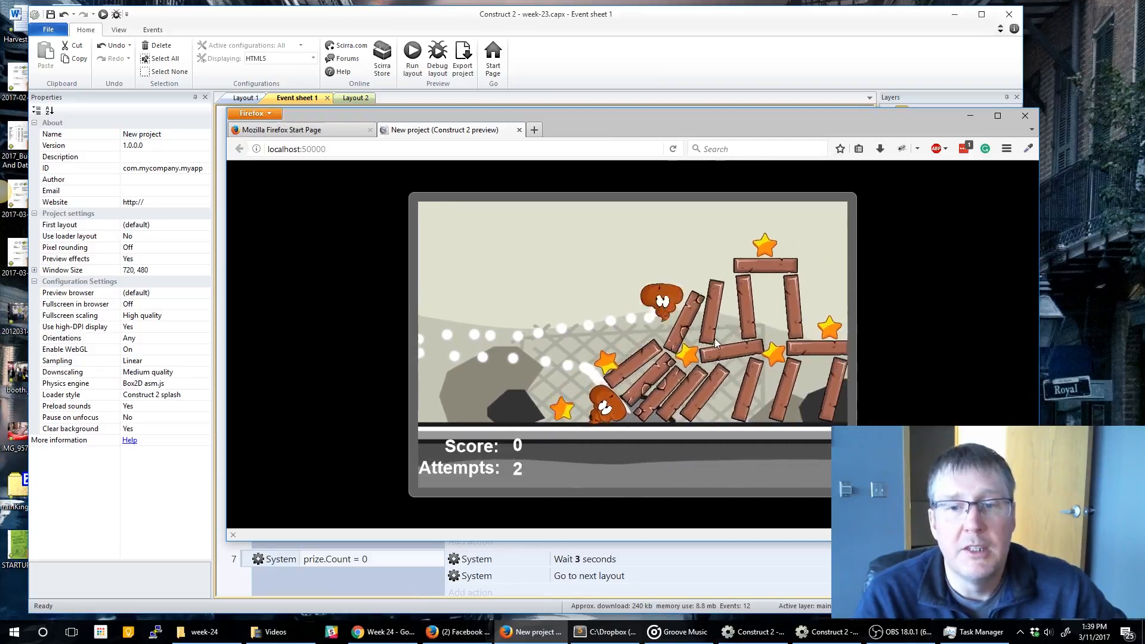
{"action": "left_click", "coordinate": [715, 338]}
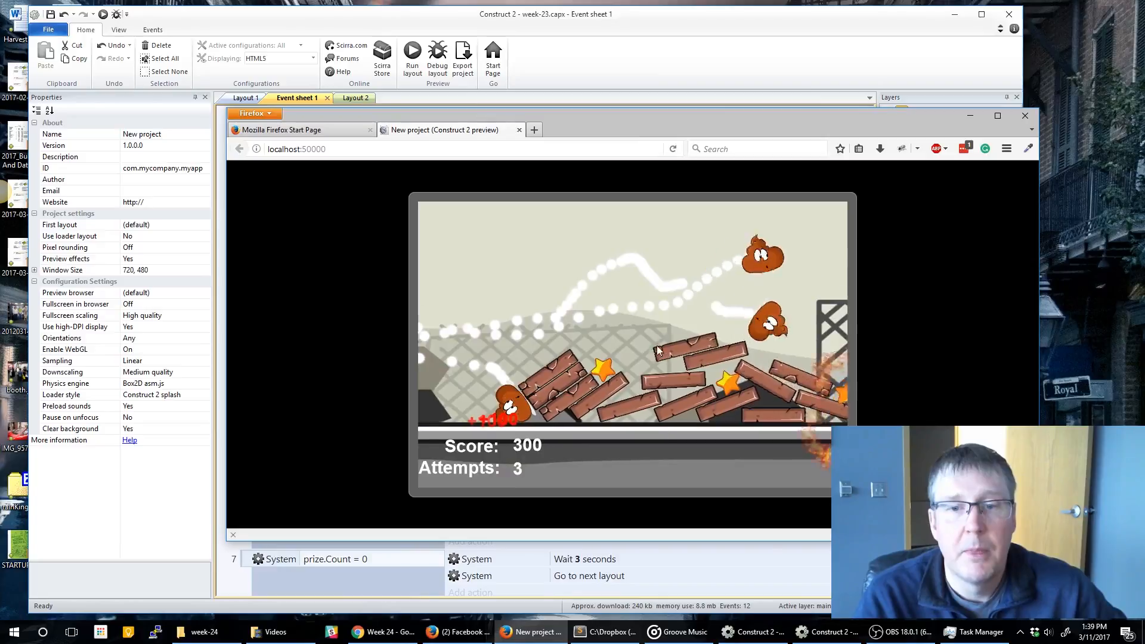
{"action": "left_click", "coordinate": [657, 350]}
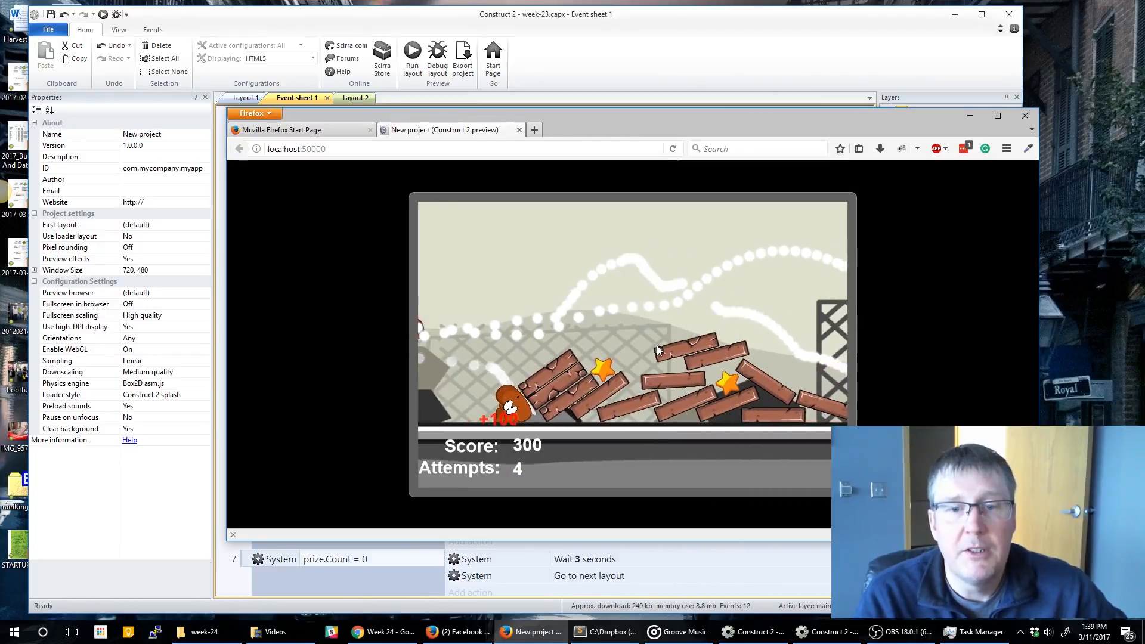
{"action": "left_click", "coordinate": [595, 325]}
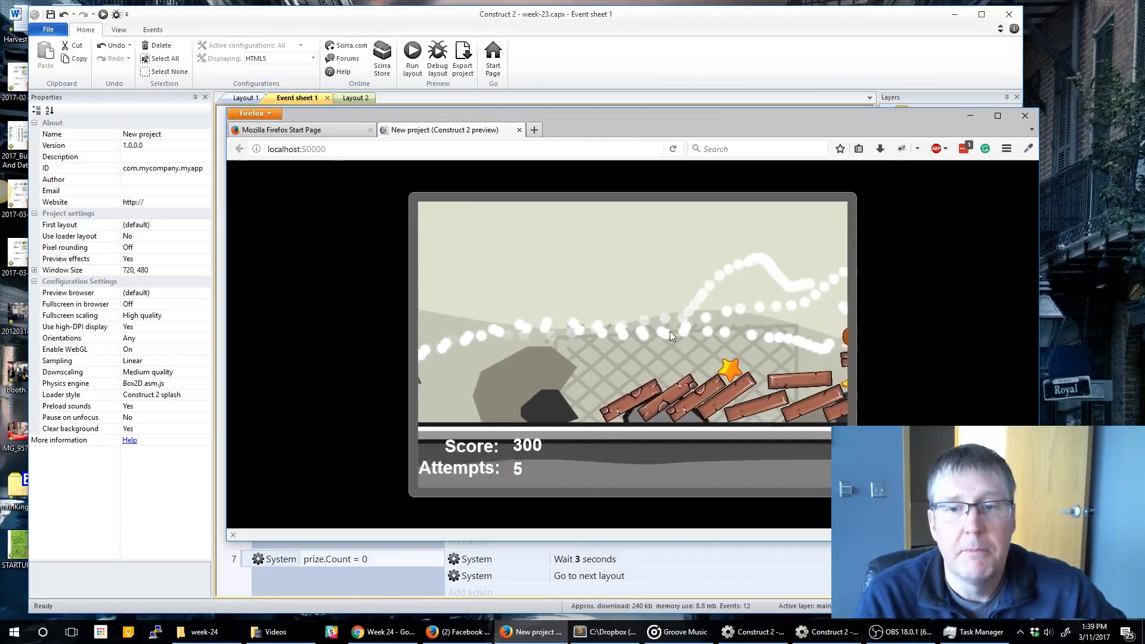
{"action": "left_click", "coordinate": [552, 321]}
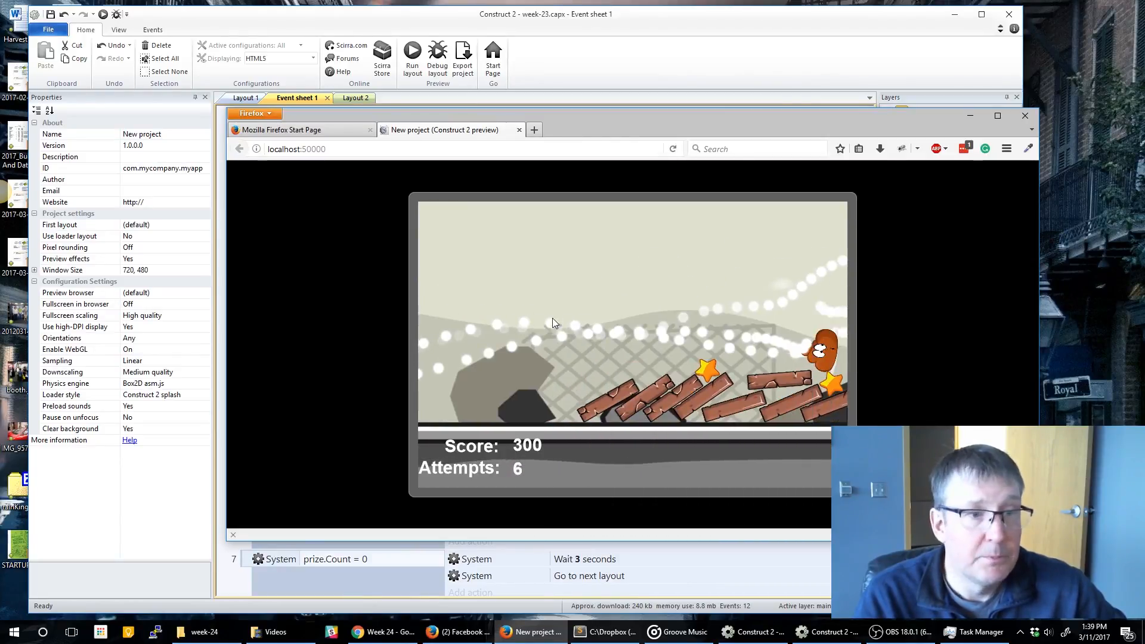
{"action": "left_click", "coordinate": [550, 323]}
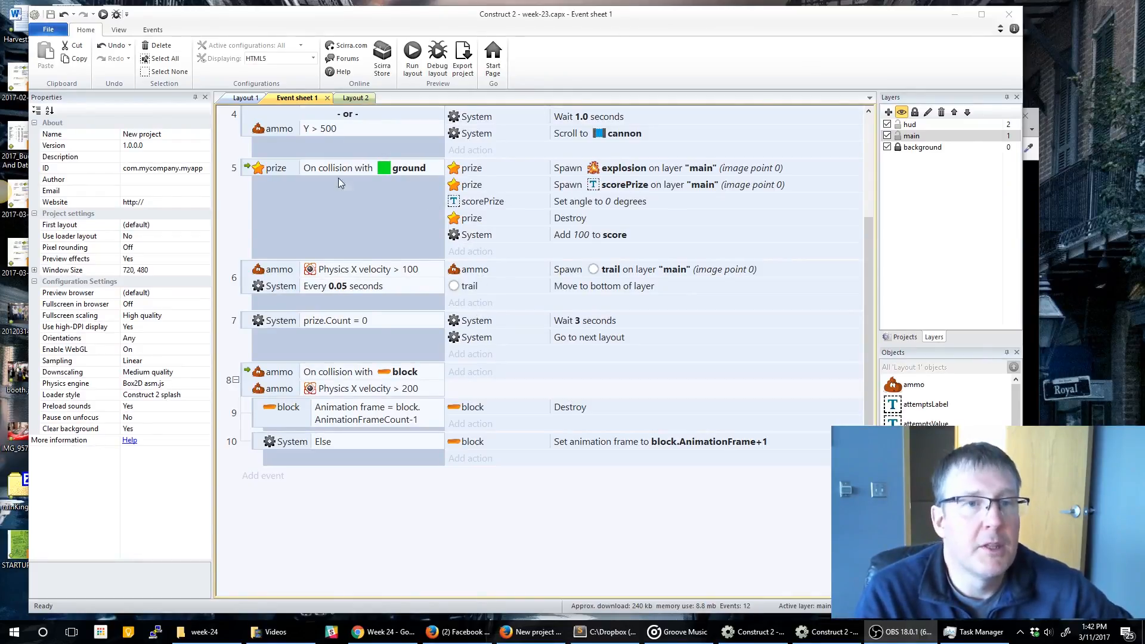
Step: Insert a Keyboard object into the project from Layout 1
{"action": "left_click", "coordinate": [244, 97]}
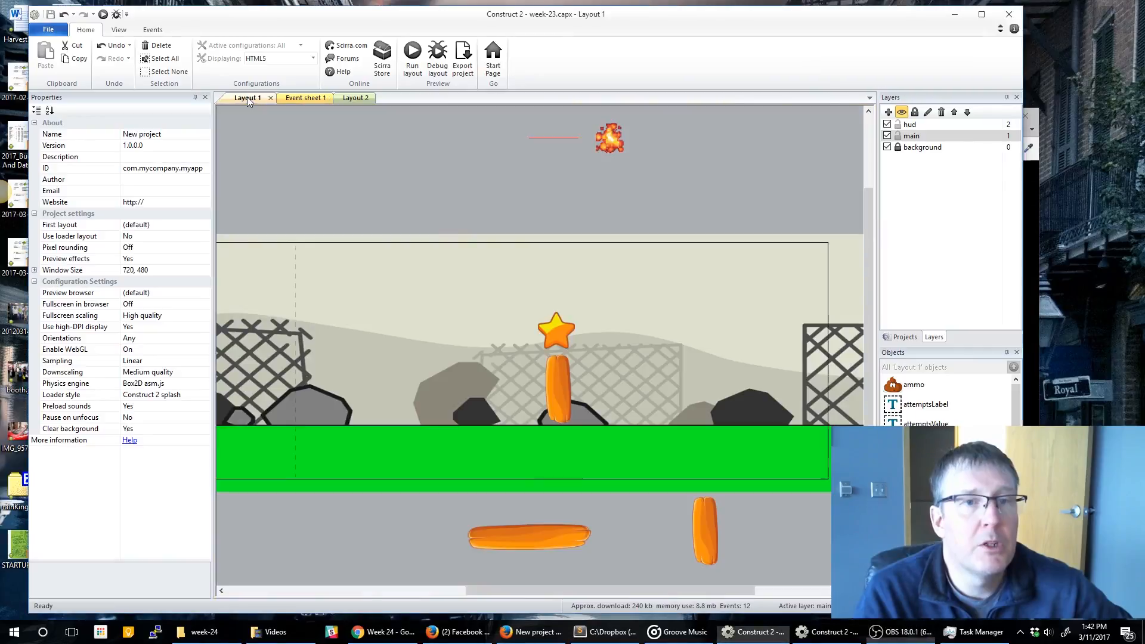
{"action": "right_click", "coordinate": [365, 152]}
{"action": "left_click", "coordinate": [393, 159]}
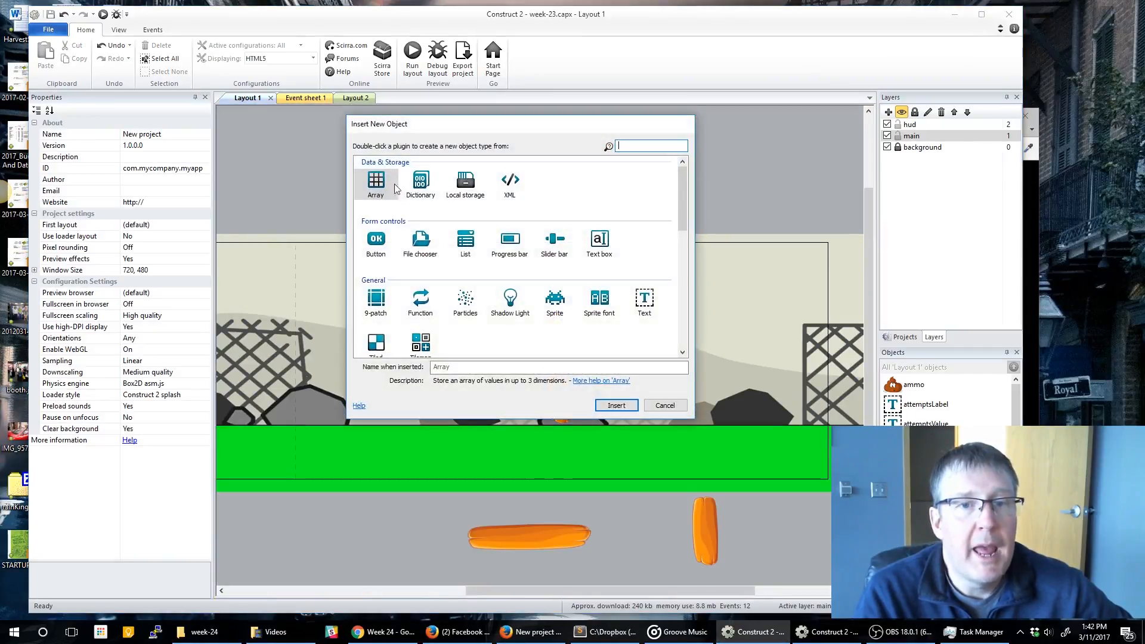
{"action": "scroll", "coordinate": [394, 183], "scroll_direction": "down", "scroll_amount": 3}
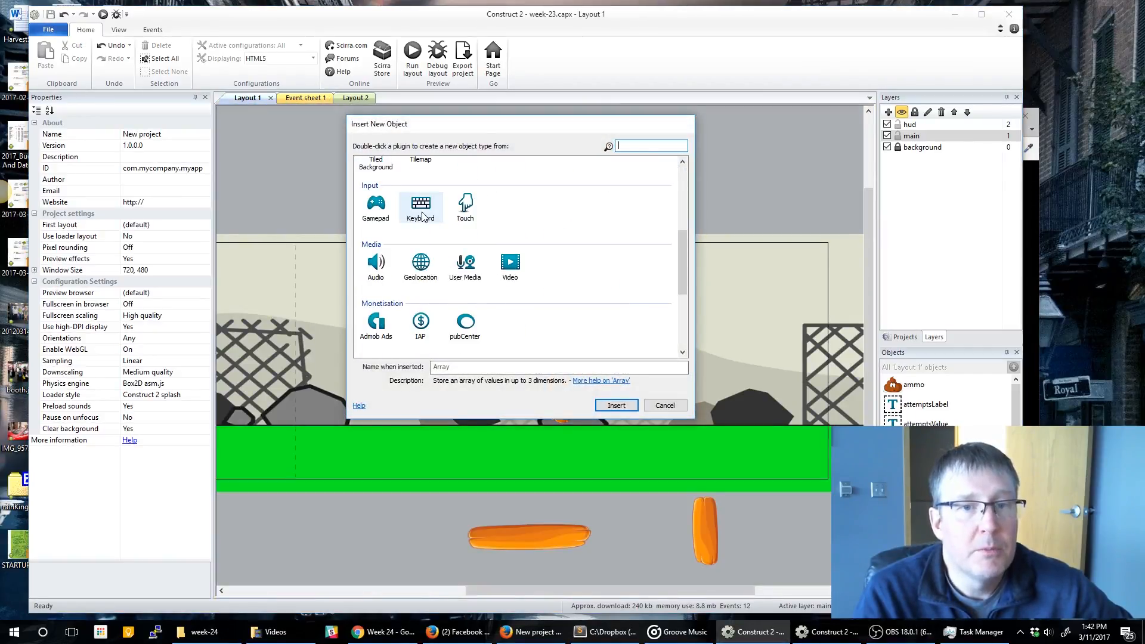
{"action": "double_click", "coordinate": [421, 209]}
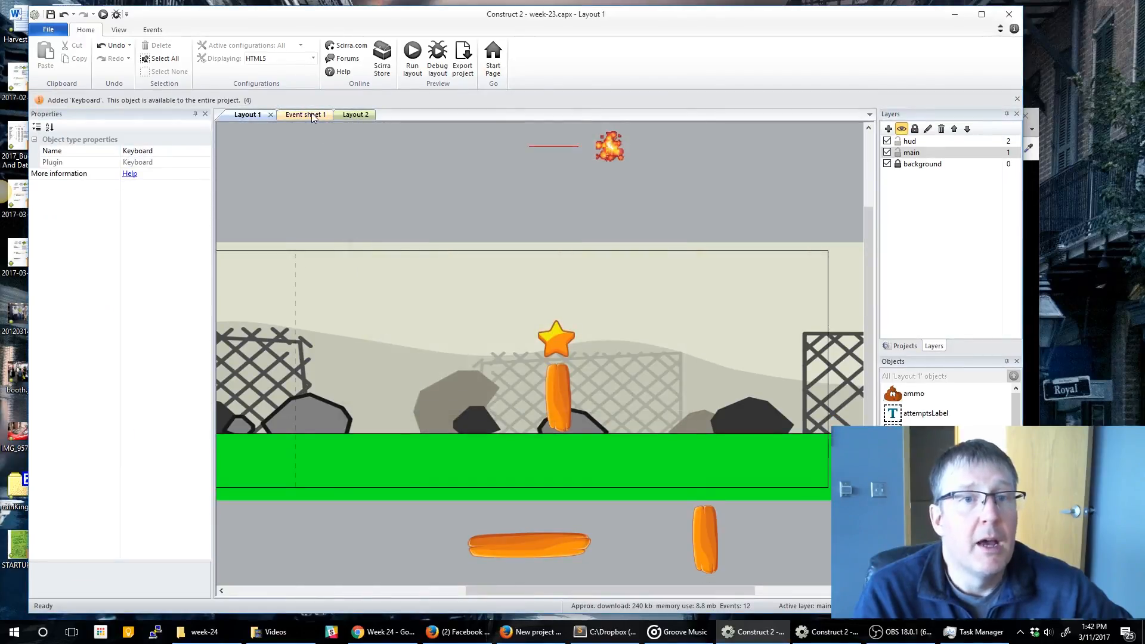
Step: Add a new event at the end of Event sheet 1 with the Keyboard condition On key pressed for Space
{"action": "left_click", "coordinate": [311, 115]}
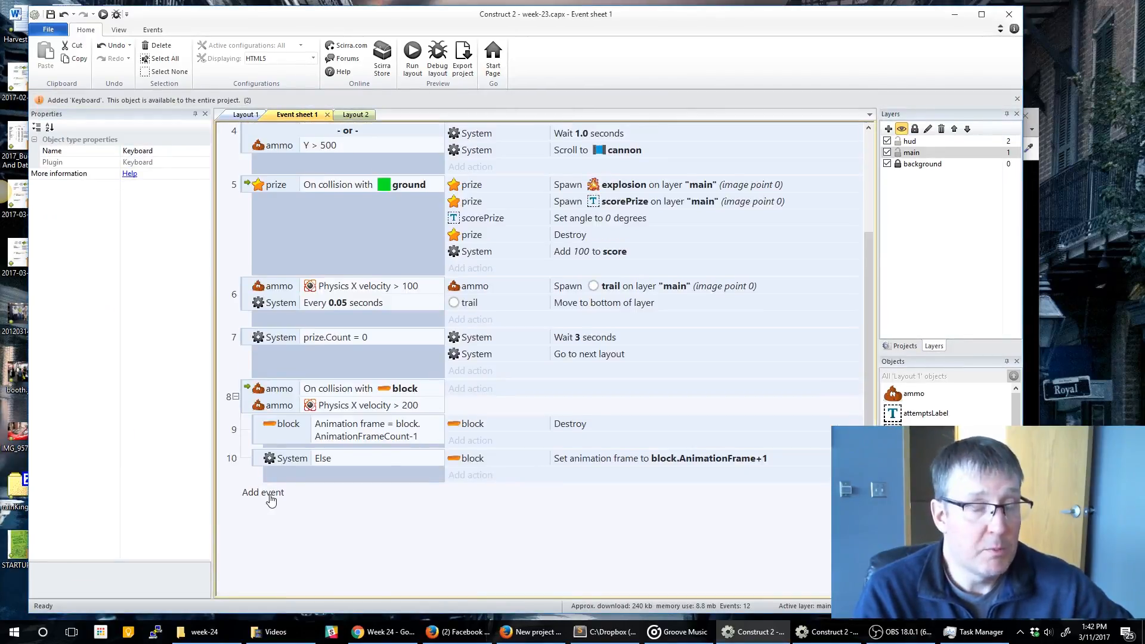
{"action": "left_click", "coordinate": [269, 495]}
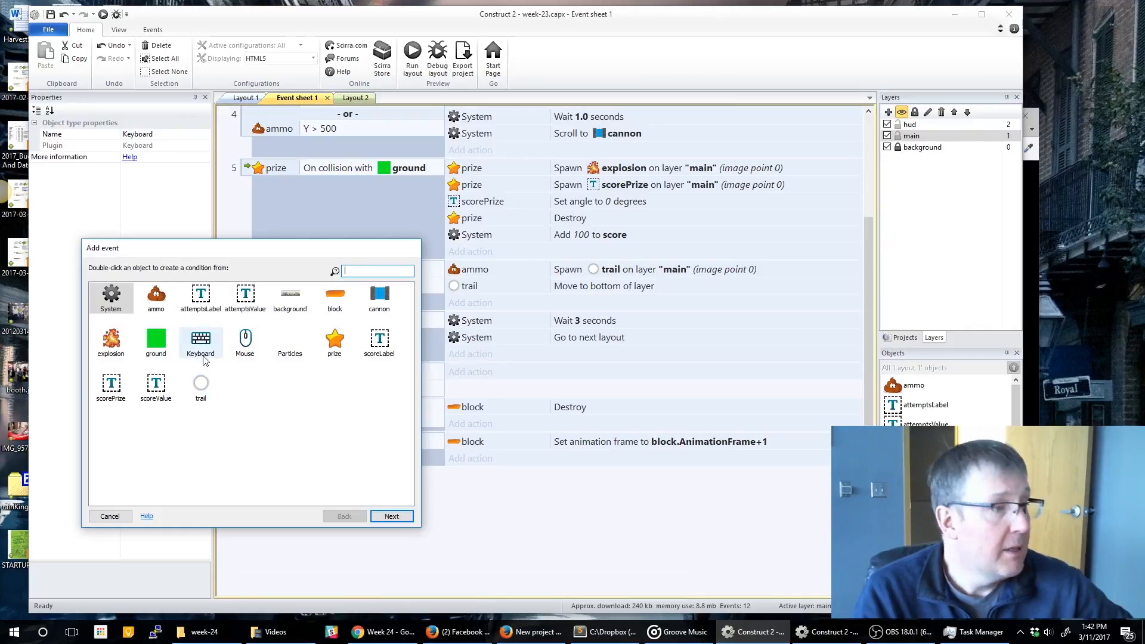
{"action": "double_click", "coordinate": [192, 345]}
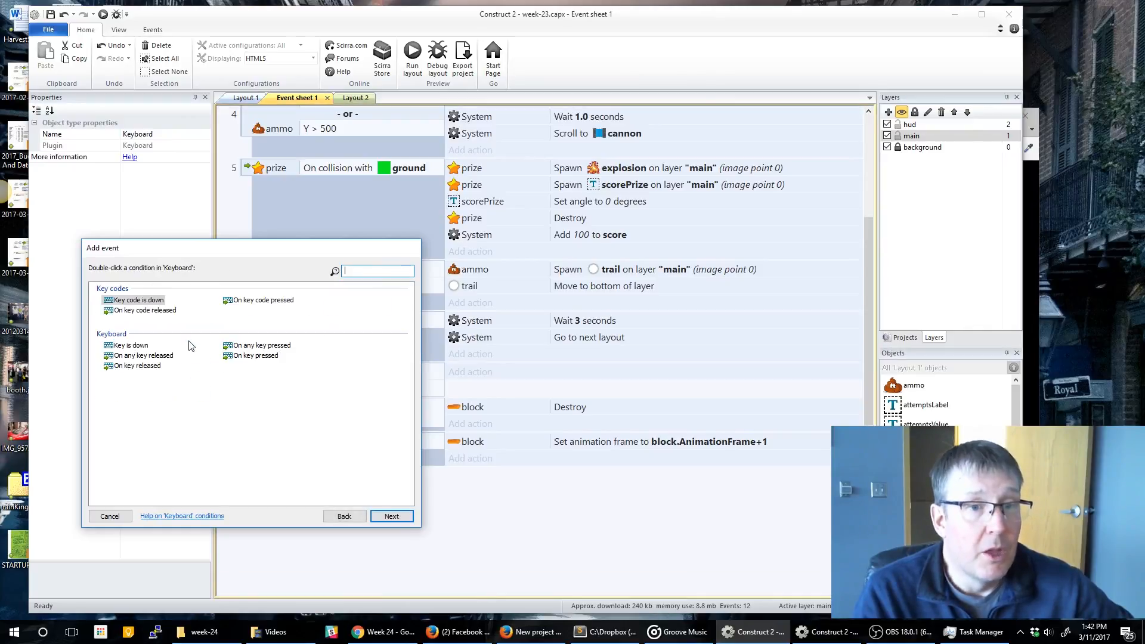
{"action": "double_click", "coordinate": [253, 356]}
{"action": "left_click", "coordinate": [523, 276]}
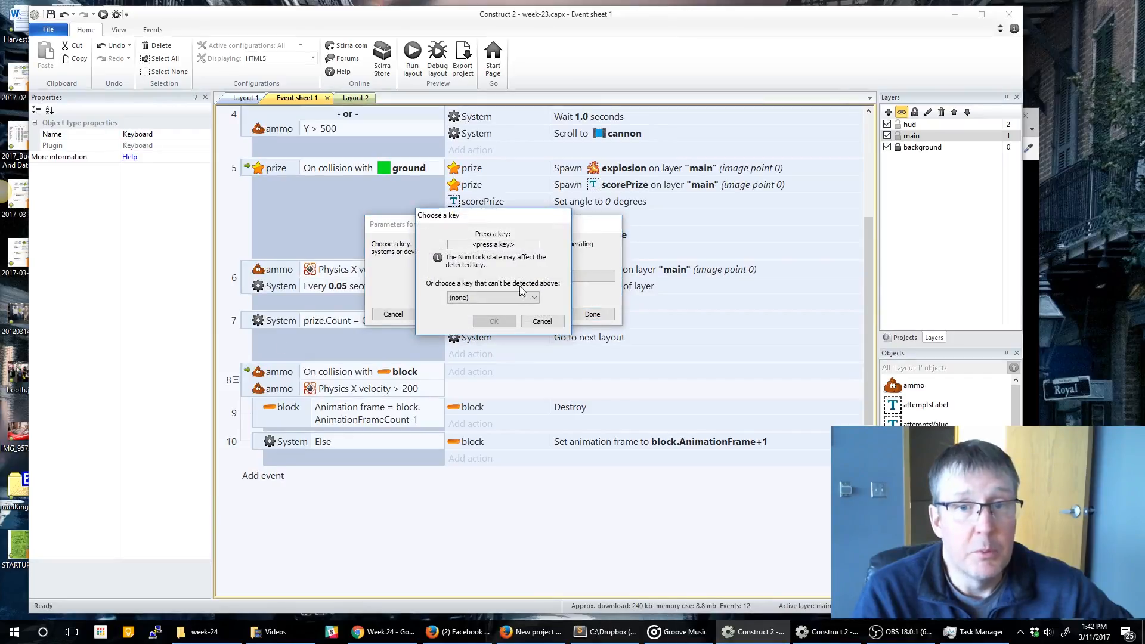
{"action": "key", "text": "space"}
{"action": "left_click", "coordinate": [494, 321]}
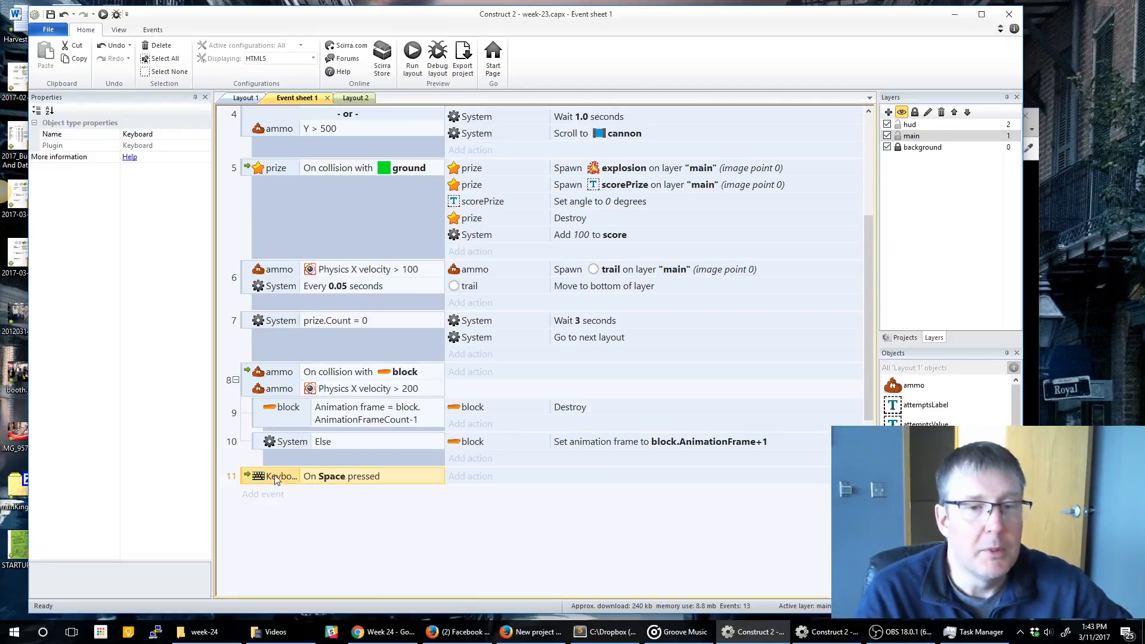
Step: Add a System Compare two values condition to the Space key event, requiring ammo.Count to be less than 2
{"action": "right_click", "coordinate": [245, 479]}
{"action": "mouse_move", "coordinate": [292, 304]}
{"action": "left_click", "coordinate": [382, 306]}
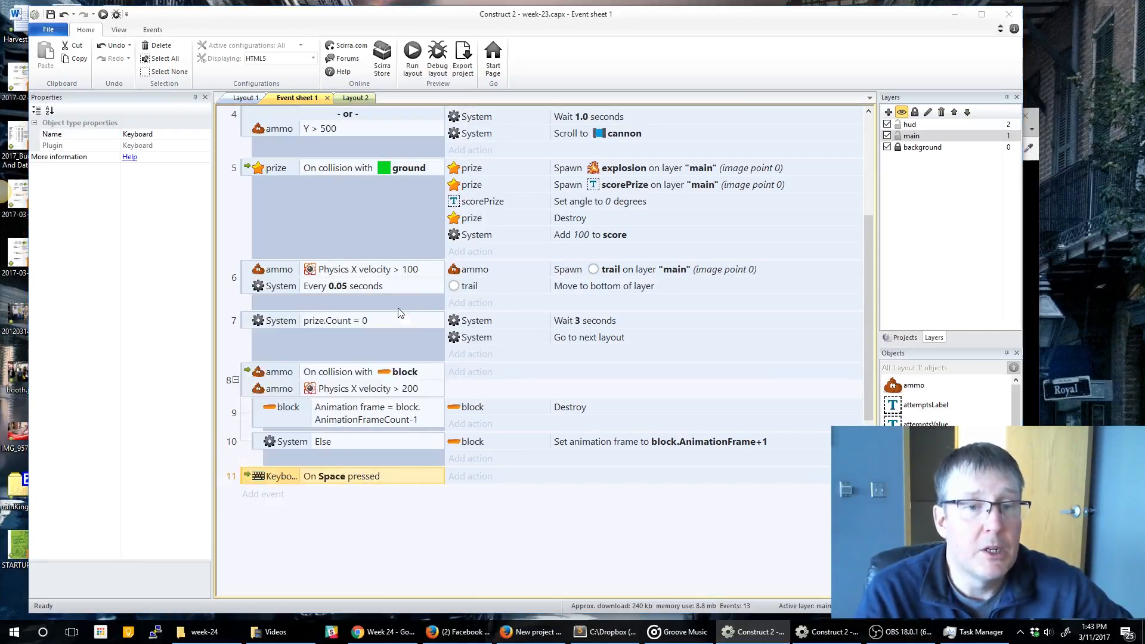
{"action": "double_click", "coordinate": [157, 297]}
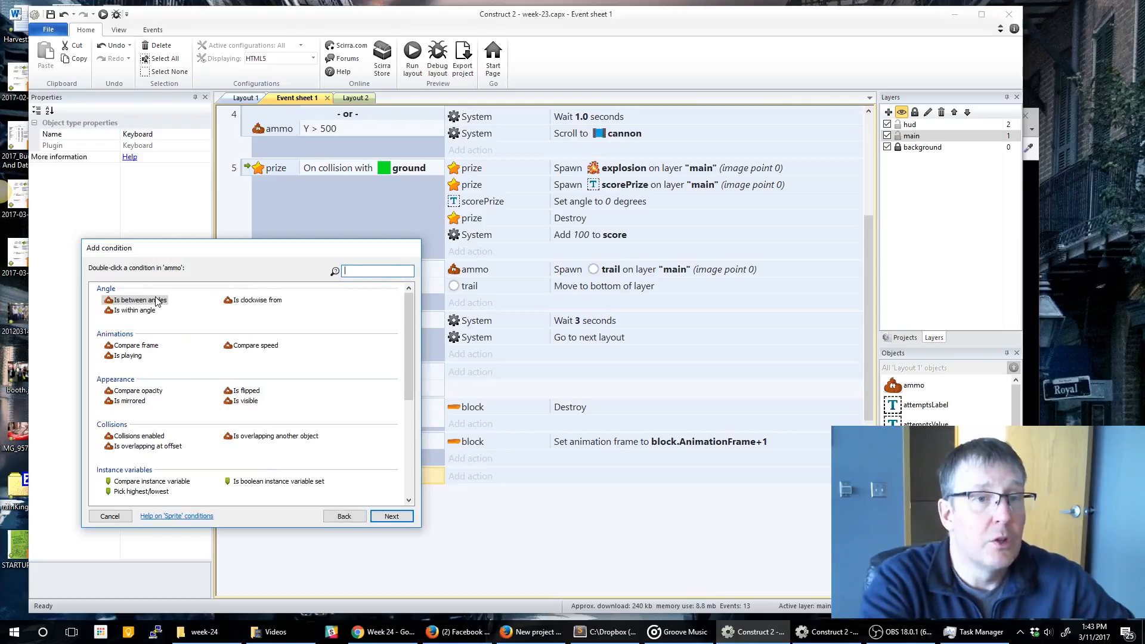
{"action": "left_click", "coordinate": [345, 517]}
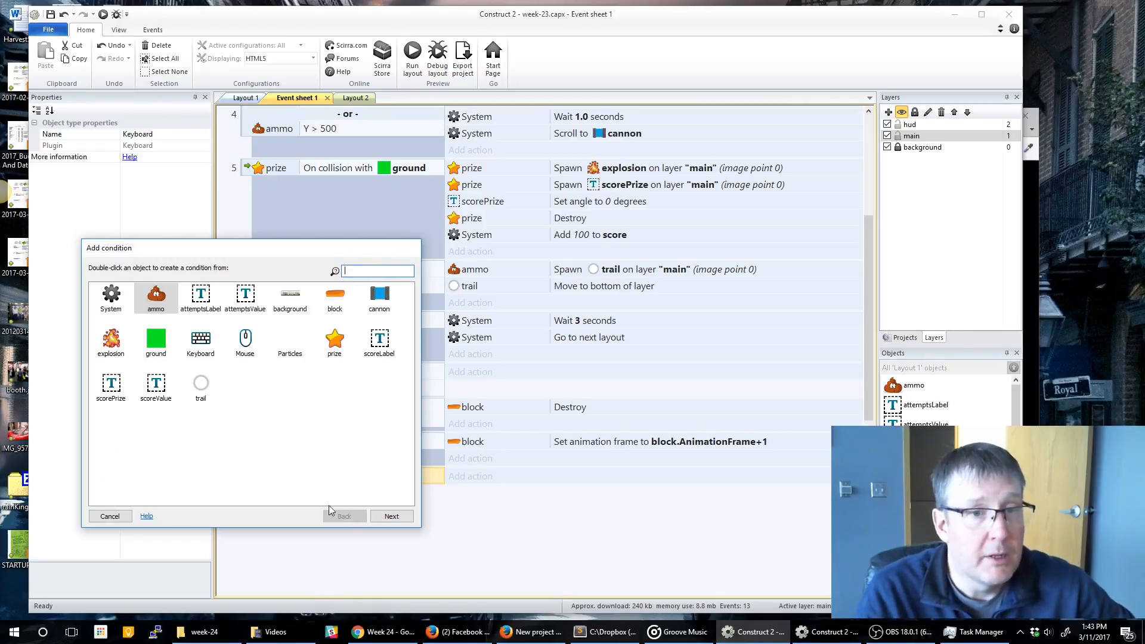
{"action": "double_click", "coordinate": [116, 298]}
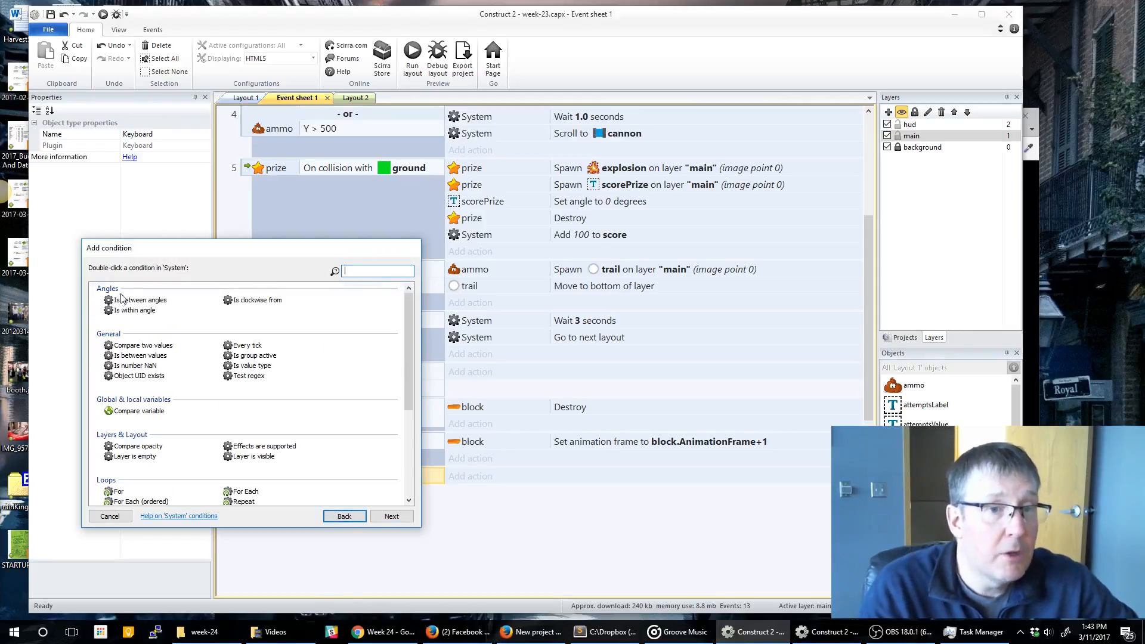
{"action": "double_click", "coordinate": [143, 345]}
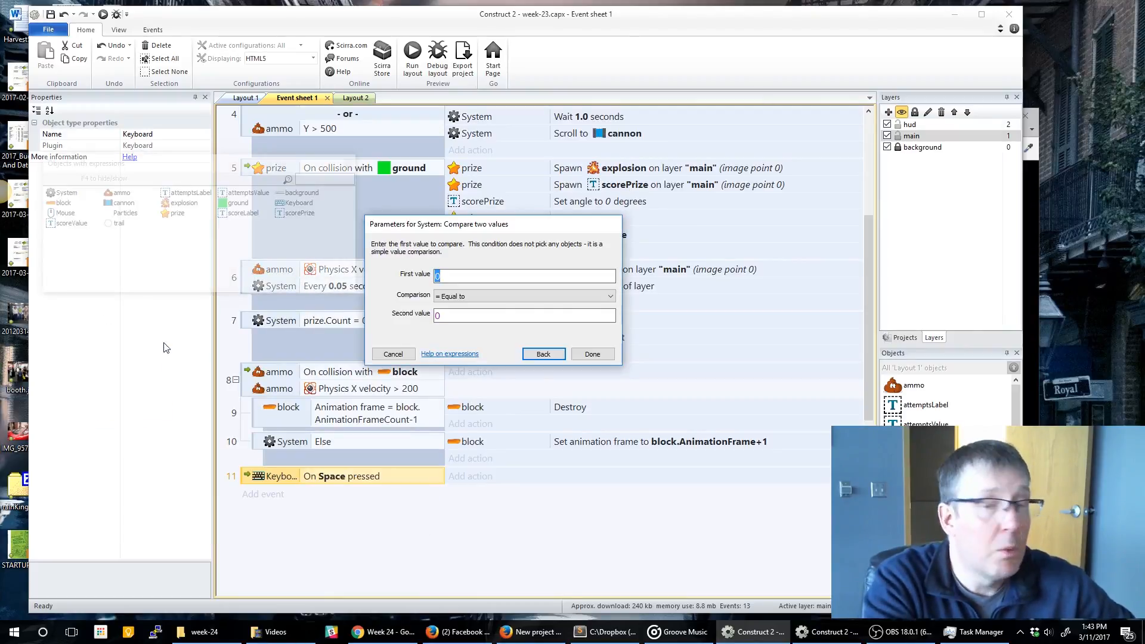
{"action": "type", "text": "ammo.c"}
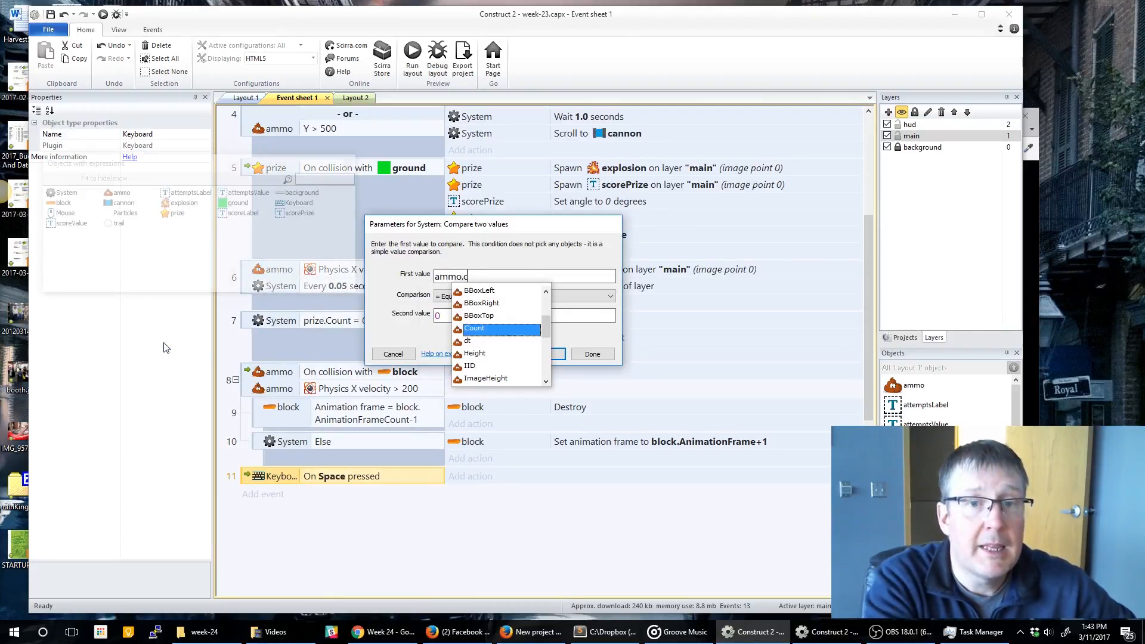
{"action": "type", "text": "o"}
{"action": "key", "text": "Return"}
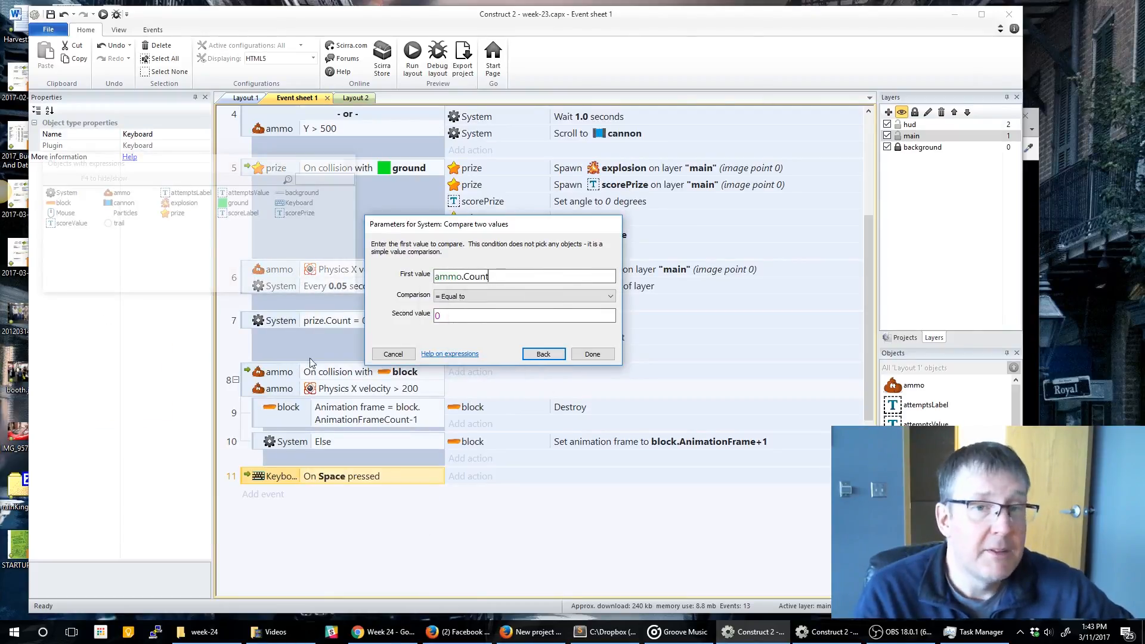
{"action": "left_click", "coordinate": [471, 298]}
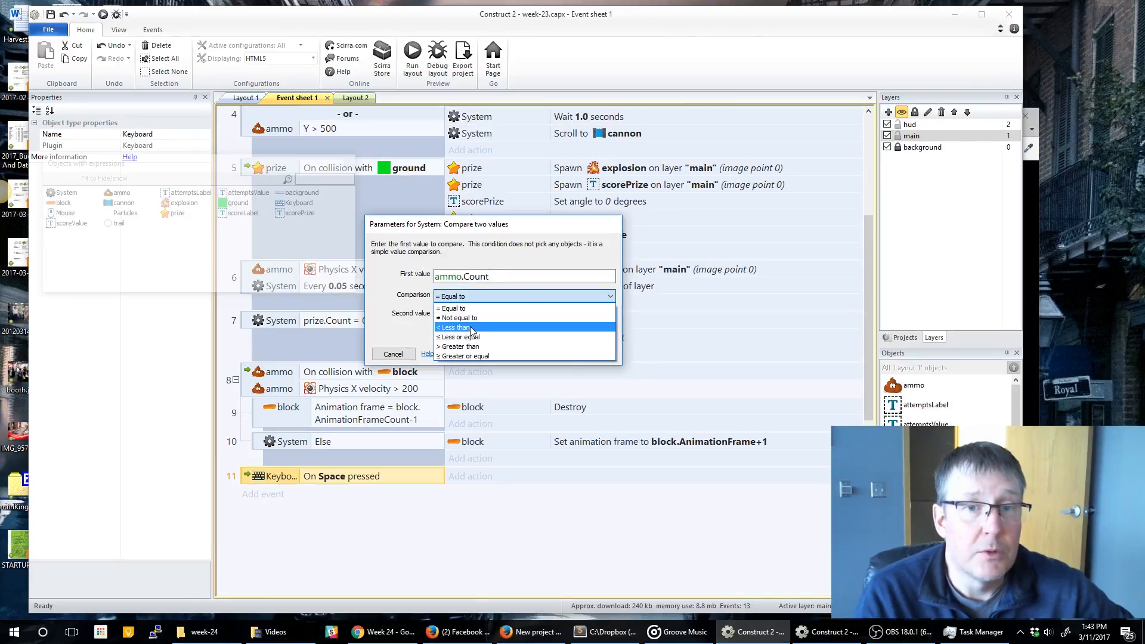
{"action": "left_click", "coordinate": [471, 316]}
{"action": "key", "text": "Tab"}
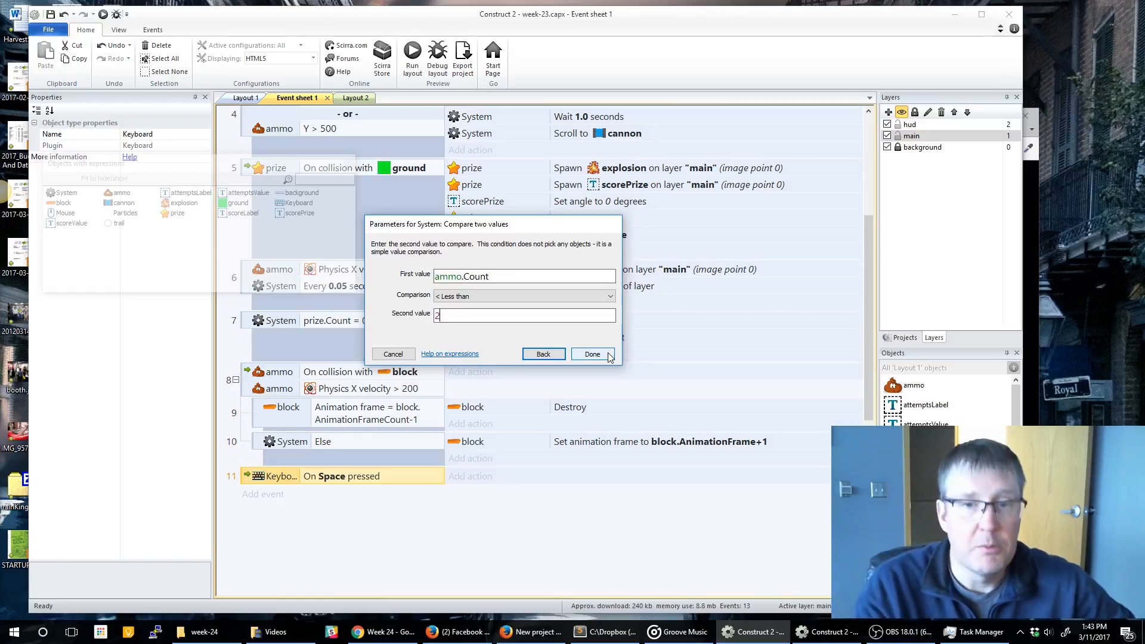
{"action": "left_click", "coordinate": [609, 356]}
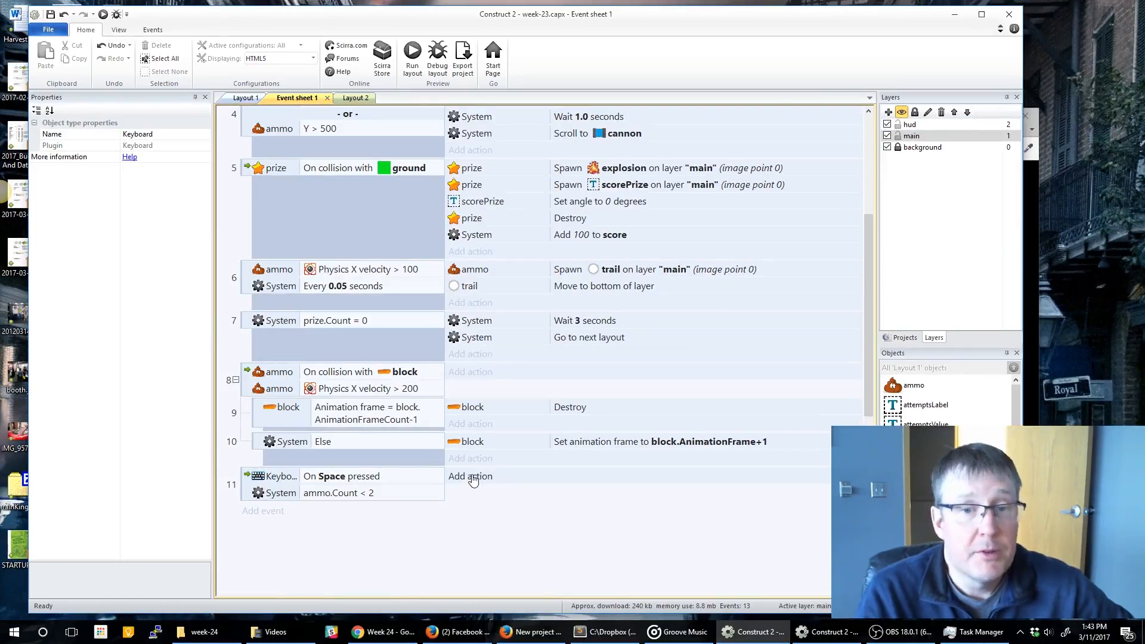
Step: Add an ammo Spawn another object action to the Space key event, creating ammo on layer "main" at image point 0
{"action": "left_click", "coordinate": [470, 476]}
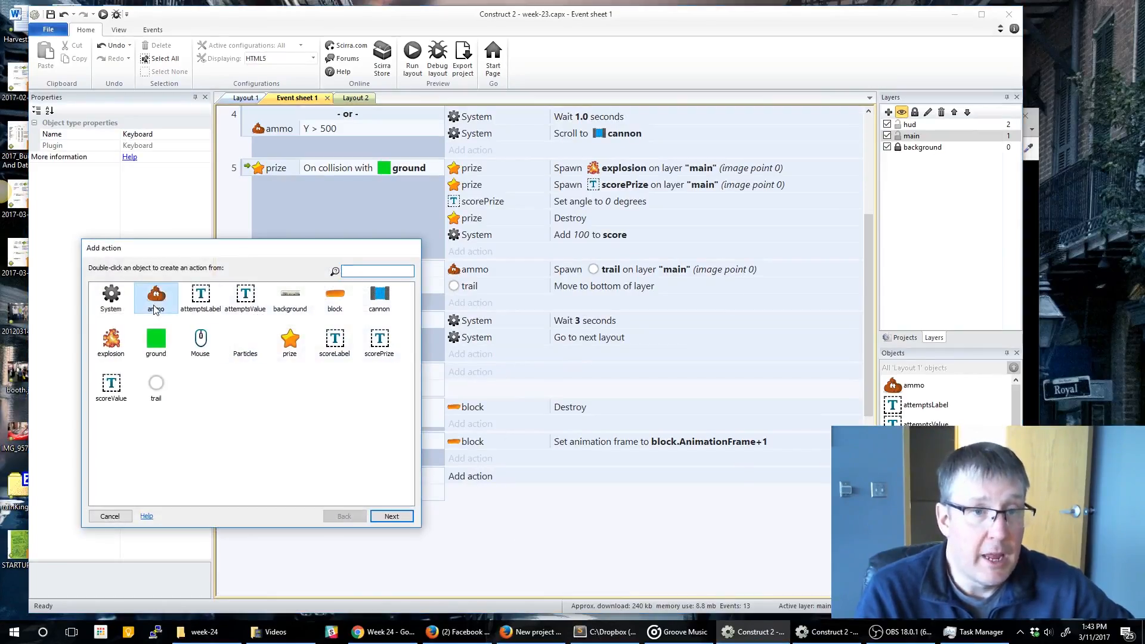
{"action": "double_click", "coordinate": [154, 310]}
{"action": "type", "text": "spaw"}
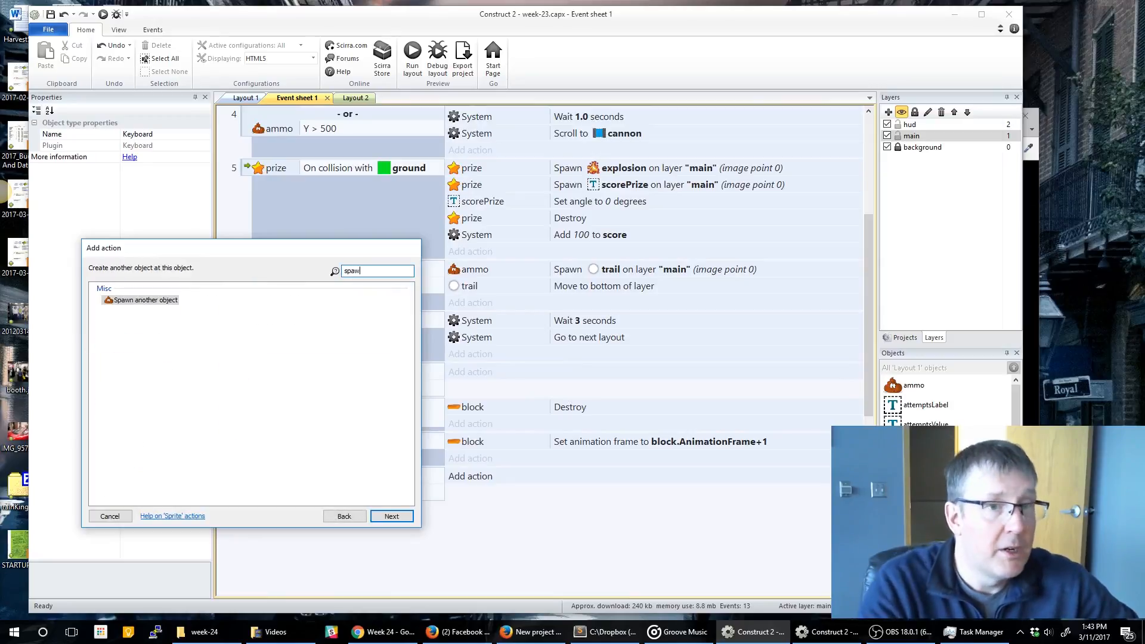
{"action": "double_click", "coordinate": [159, 301]}
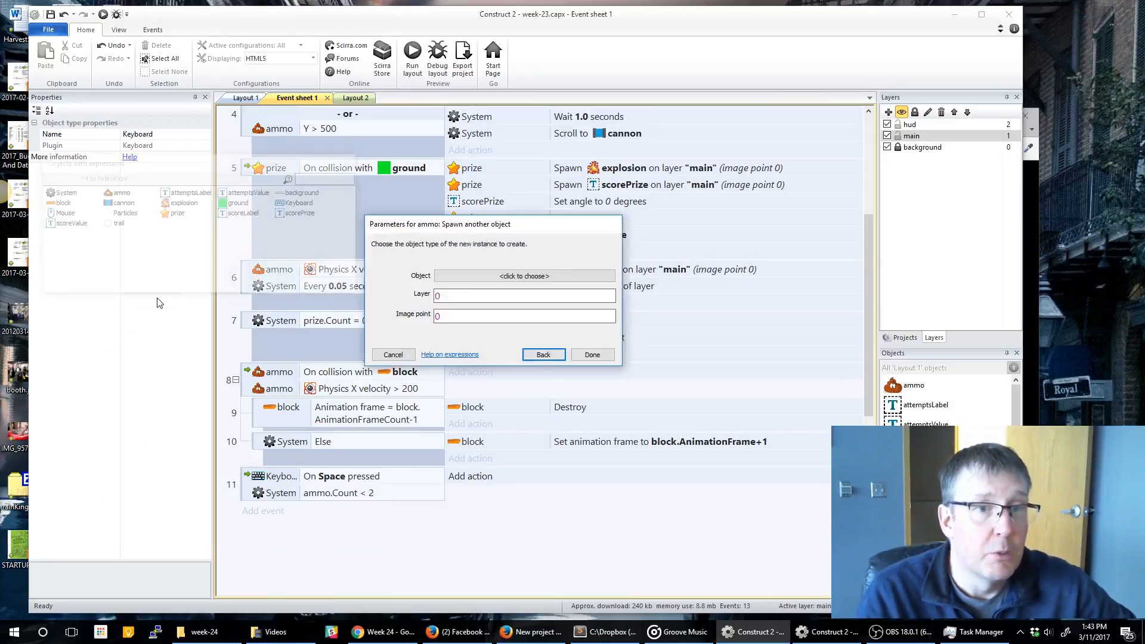
{"action": "left_click", "coordinate": [522, 275]}
{"action": "double_click", "coordinate": [481, 329]}
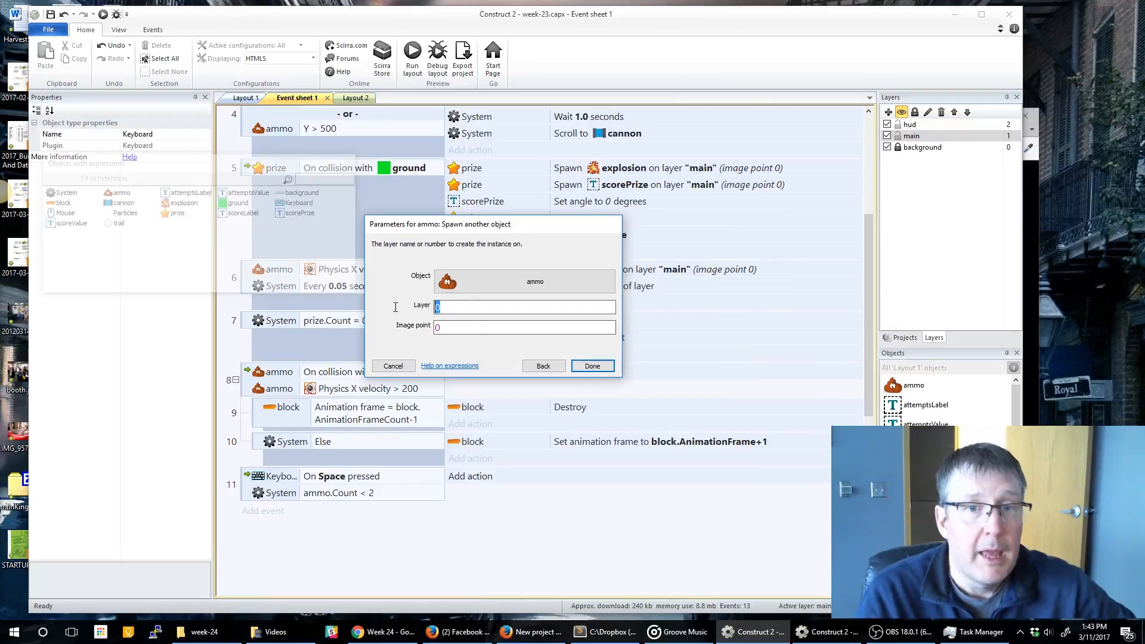
{"action": "type", "text": "\"main\""}
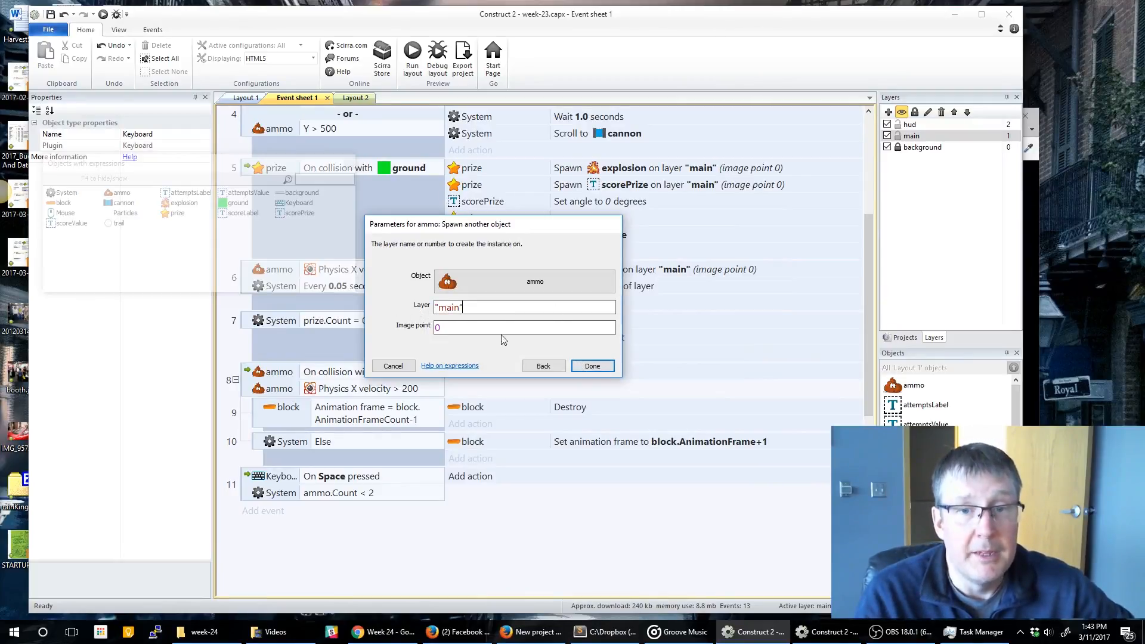
{"action": "left_click", "coordinate": [592, 365]}
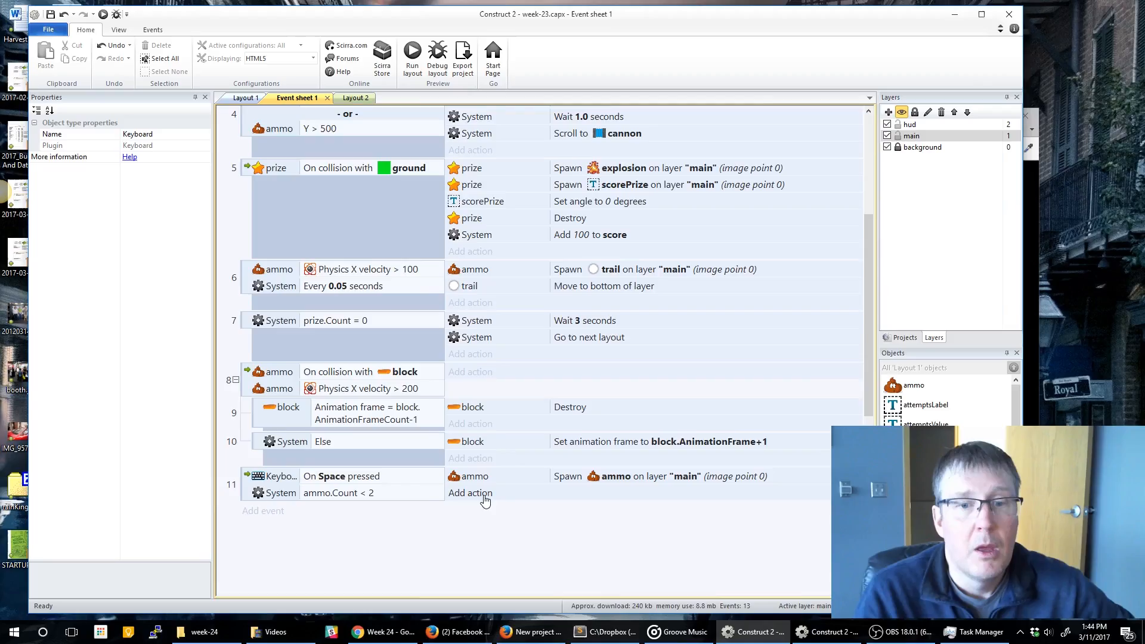
Step: Add an ammo Move to bottom action after the spawn action in the Space key event
{"action": "left_click", "coordinate": [483, 495]}
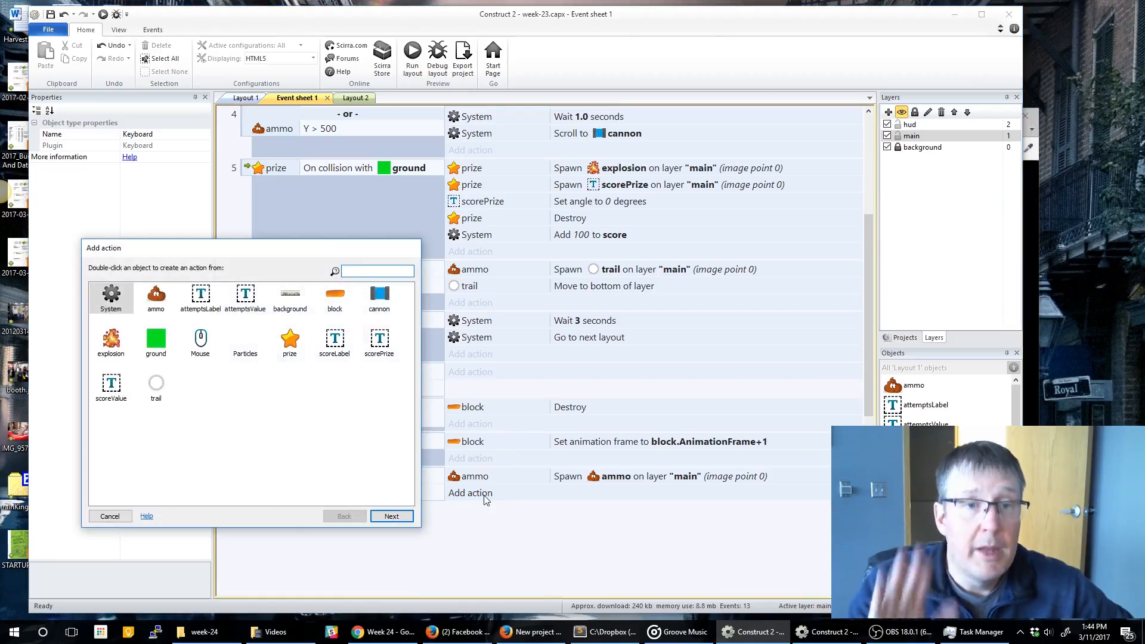
{"action": "double_click", "coordinate": [156, 297]}
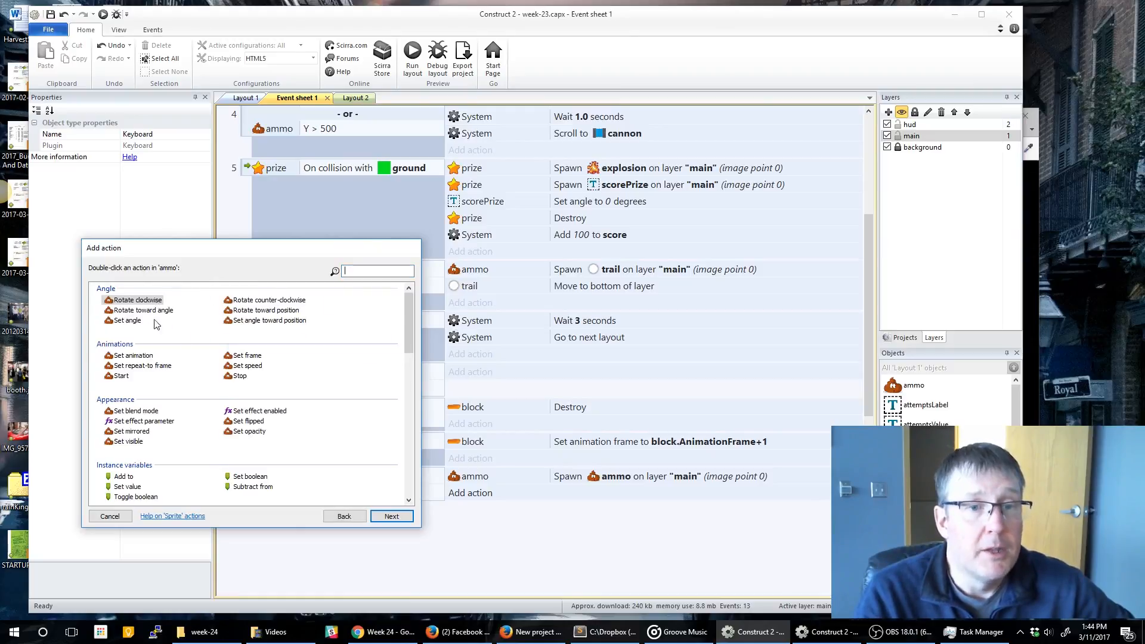
{"action": "scroll", "coordinate": [276, 380], "scroll_direction": "down", "scroll_amount": 10}
{"action": "scroll", "coordinate": [149, 444], "scroll_direction": "down", "scroll_amount": 2}
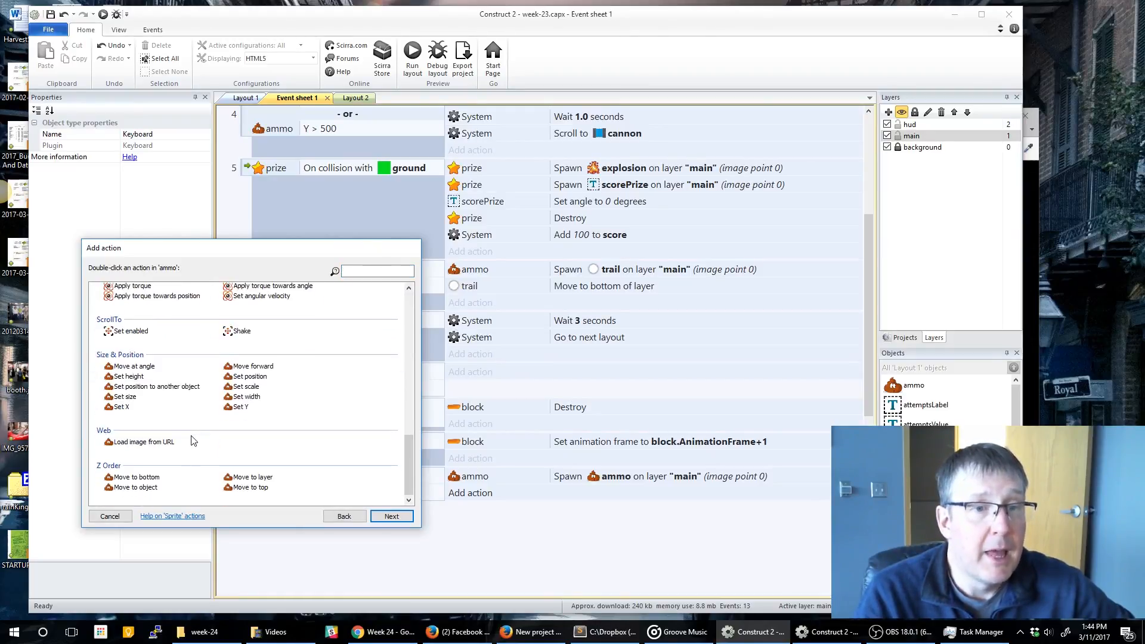
{"action": "left_click", "coordinate": [149, 479]}
{"action": "double_click", "coordinate": [150, 479]}
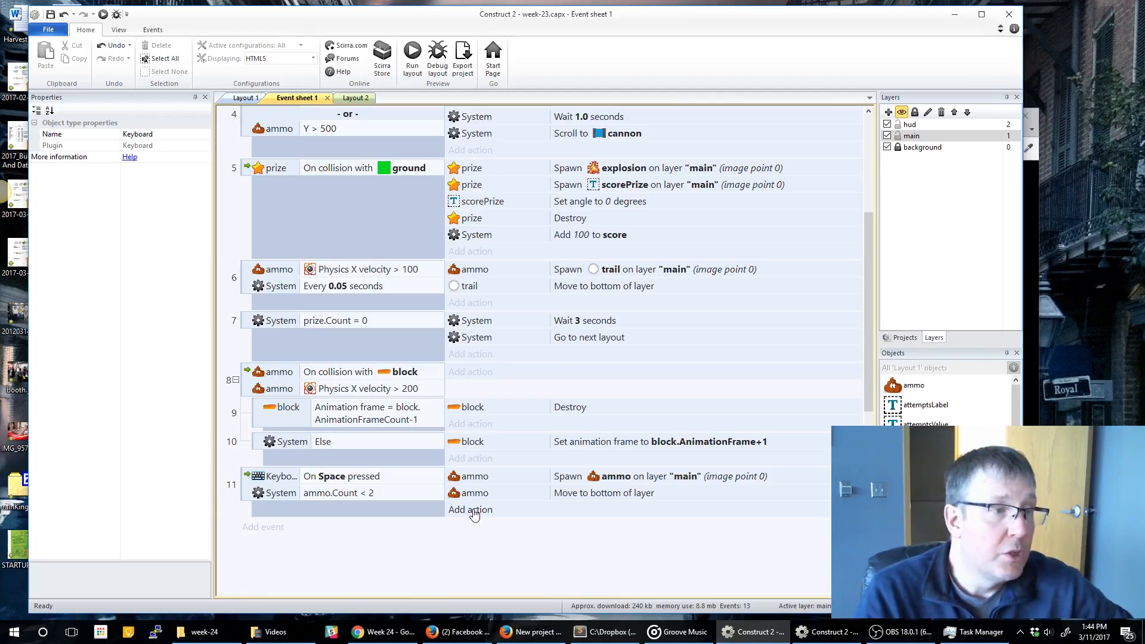
Step: Start a Physics Apply force action for ammo in the Space key event, with Force X set to ammo.Physics.VelocityX
{"action": "left_click", "coordinate": [474, 510]}
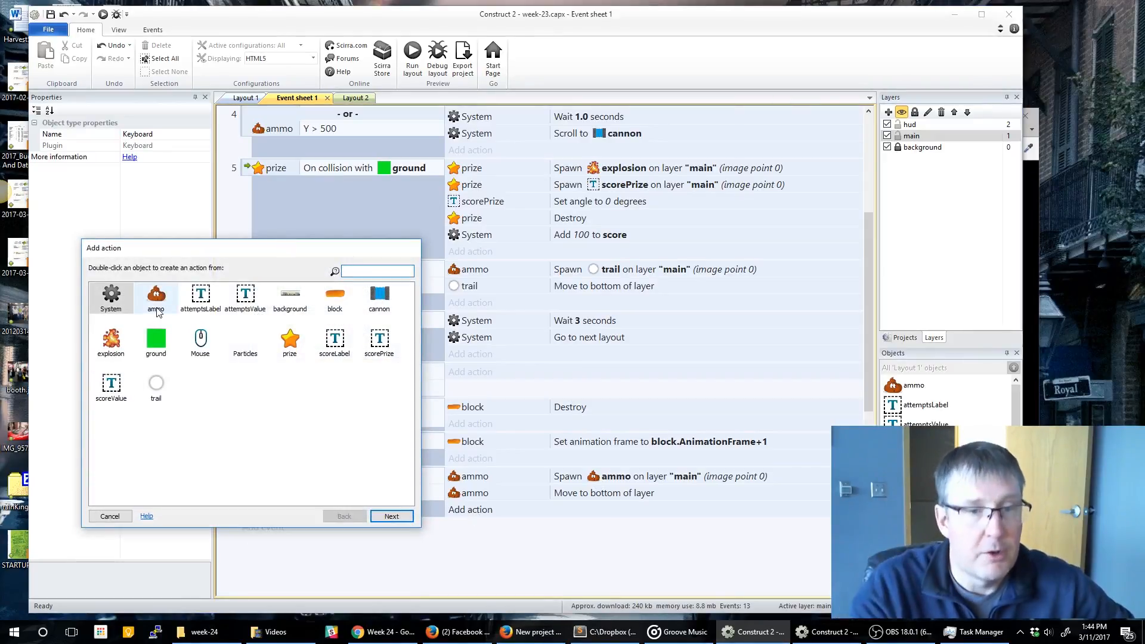
{"action": "double_click", "coordinate": [157, 298]}
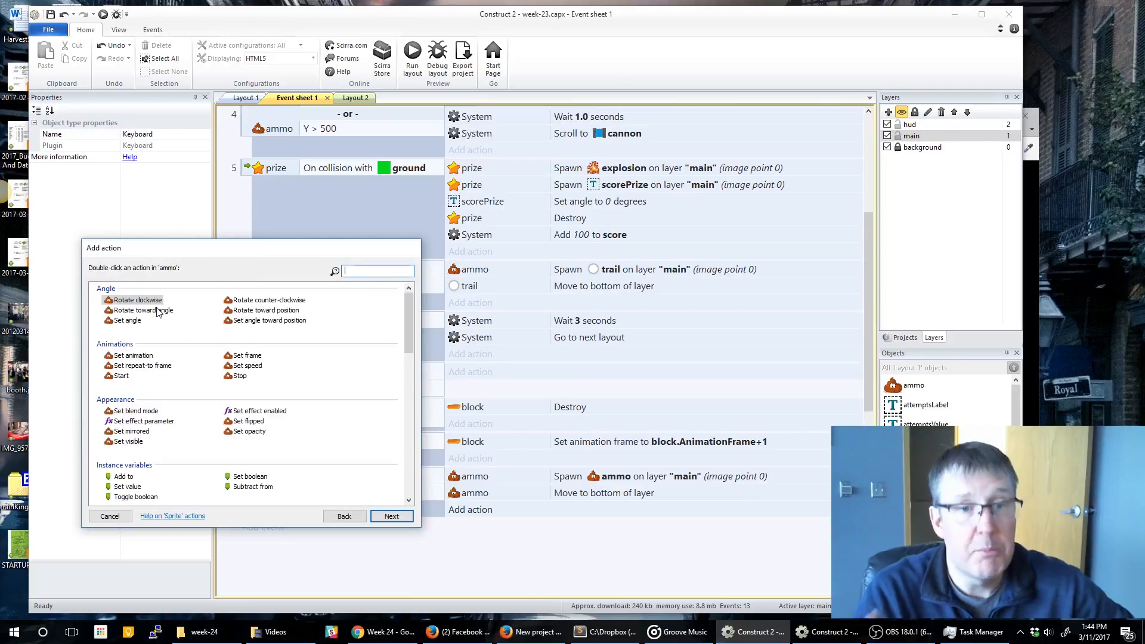
{"action": "scroll", "coordinate": [158, 311], "scroll_direction": "down", "scroll_amount": 5}
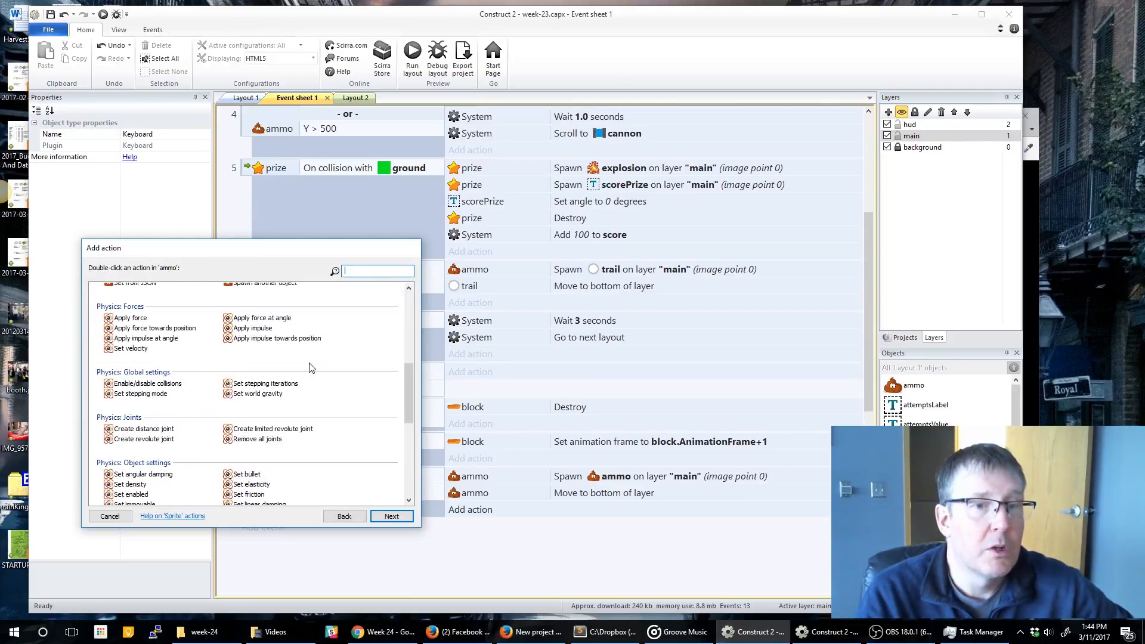
{"action": "double_click", "coordinate": [131, 320]}
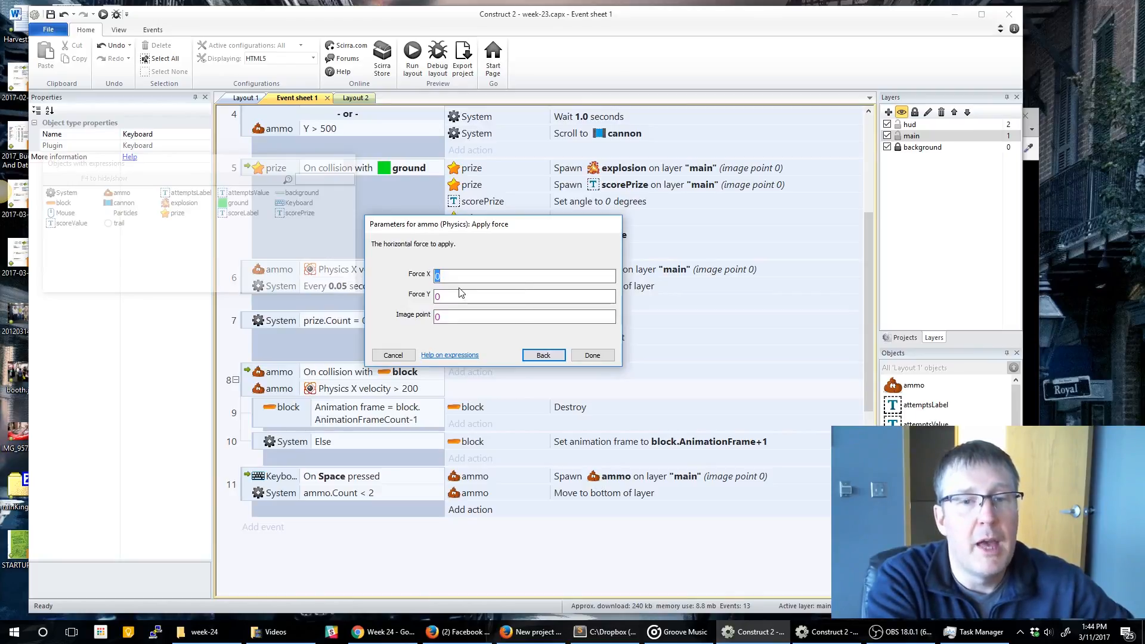
{"action": "type", "text": "ammo."}
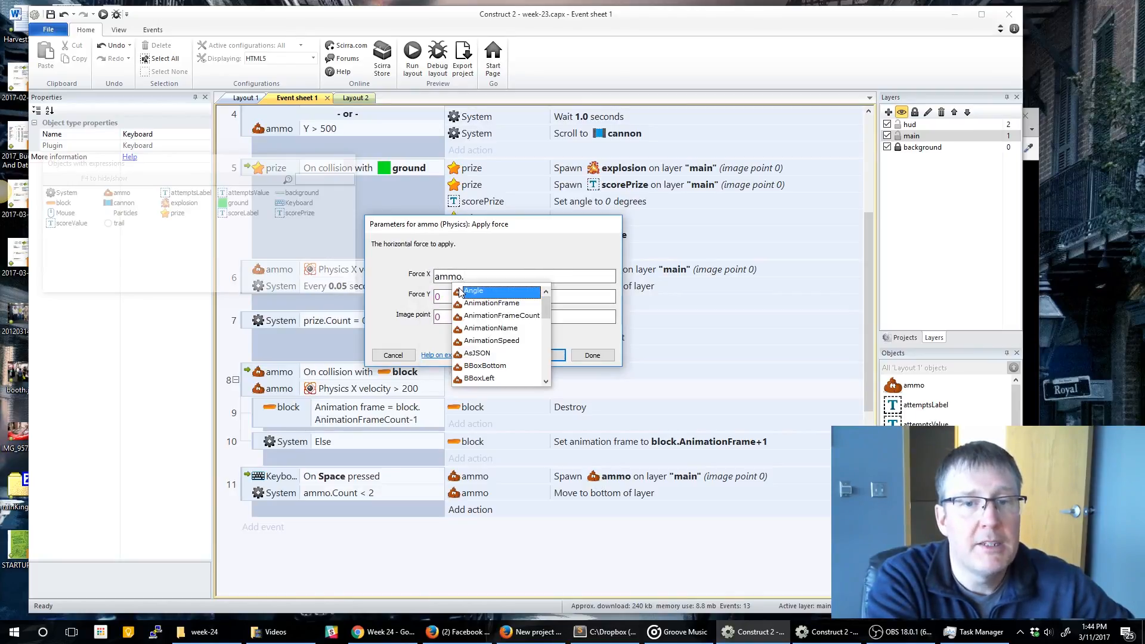
{"action": "key", "text": "BackSpace"}
{"action": "type", "text": "."}
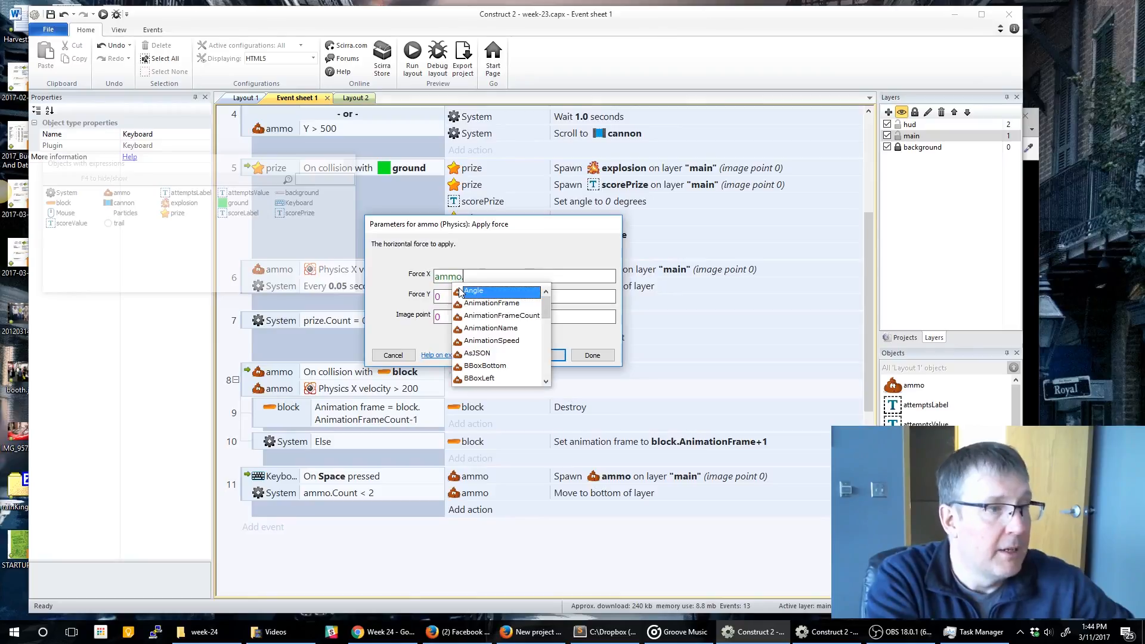
{"action": "type", "text": "Physics.f"}
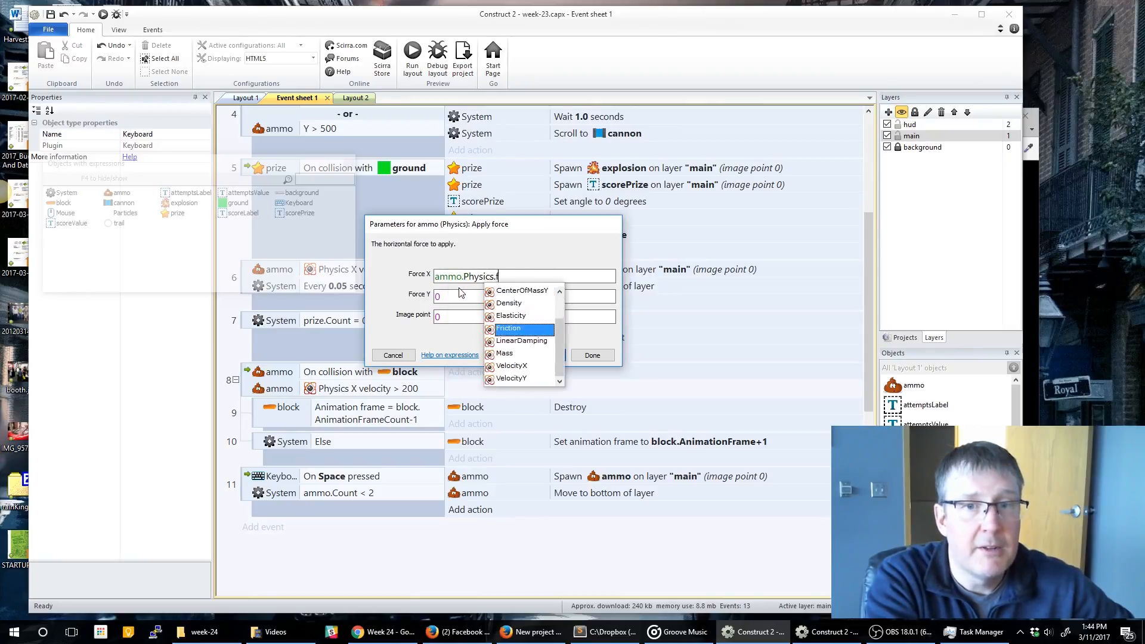
{"action": "key", "text": "BackSpace"}
{"action": "key", "text": "BackSpace"}
{"action": "type", "text": "."}
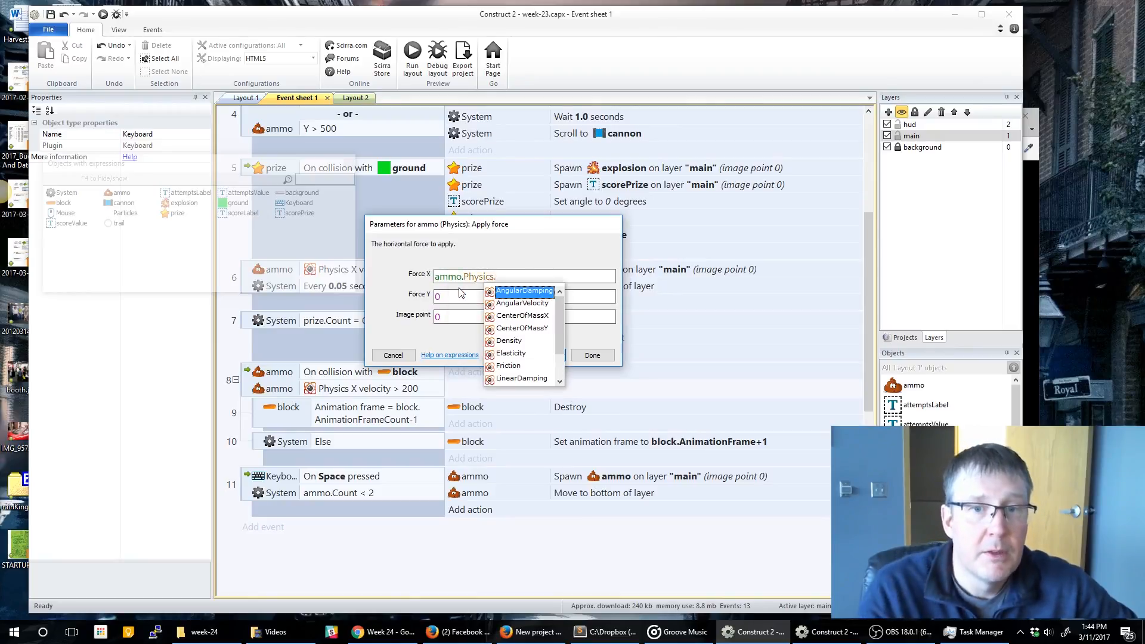
{"action": "scroll", "coordinate": [537, 322], "scroll_direction": "down", "scroll_amount": 2}
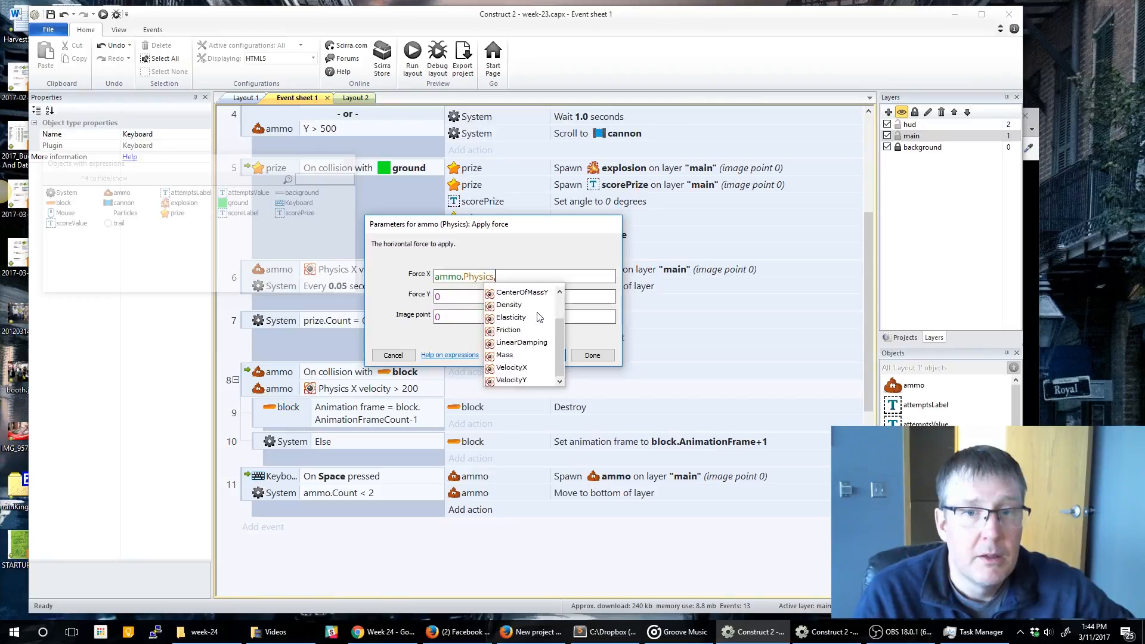
{"action": "left_click", "coordinate": [530, 367]}
{"action": "double_click", "coordinate": [526, 369]}
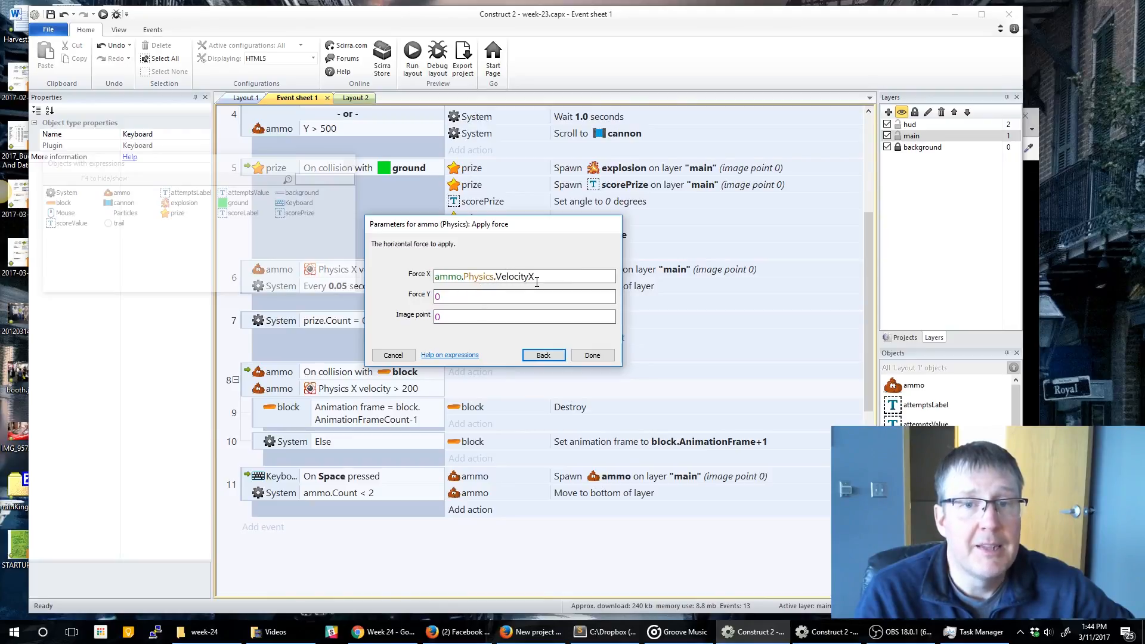
Step: Set Force Y to ammo.Physics.VelocityY, keep image point 0, and finish the Apply force action
{"action": "left_click_drag", "start_coordinate": [539, 278], "coordinate": [453, 298]}
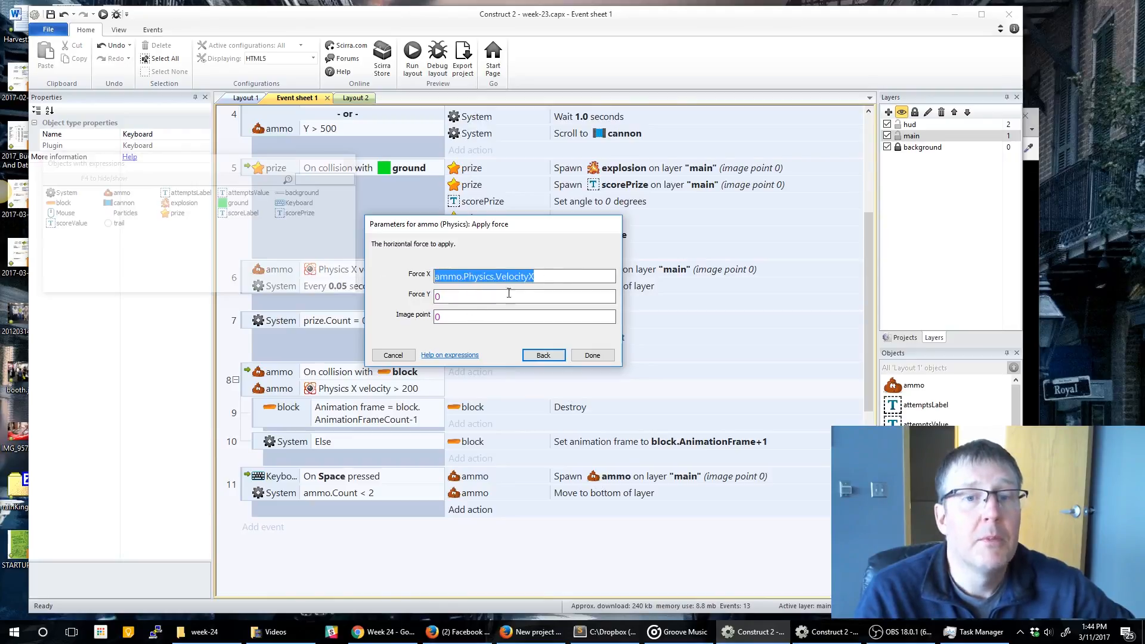
{"action": "key", "text": "ctrl+c"}
{"action": "key", "text": "Tab"}
{"action": "key", "text": "ctrl+v"}
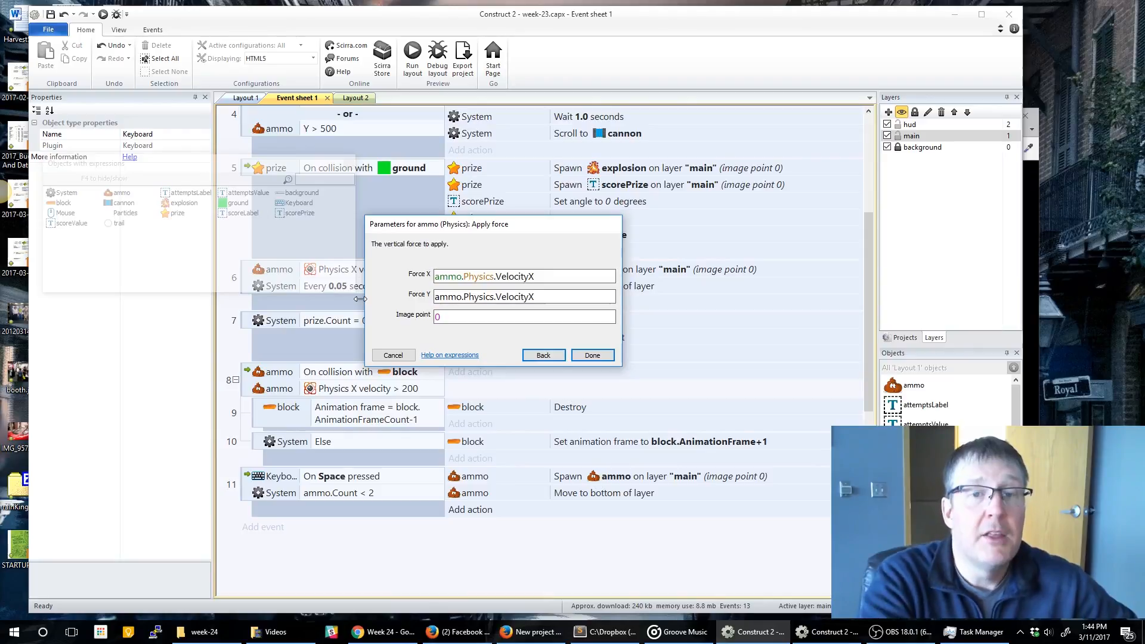
{"action": "key", "text": "BackSpace"}
{"action": "type", "text": "Y"}
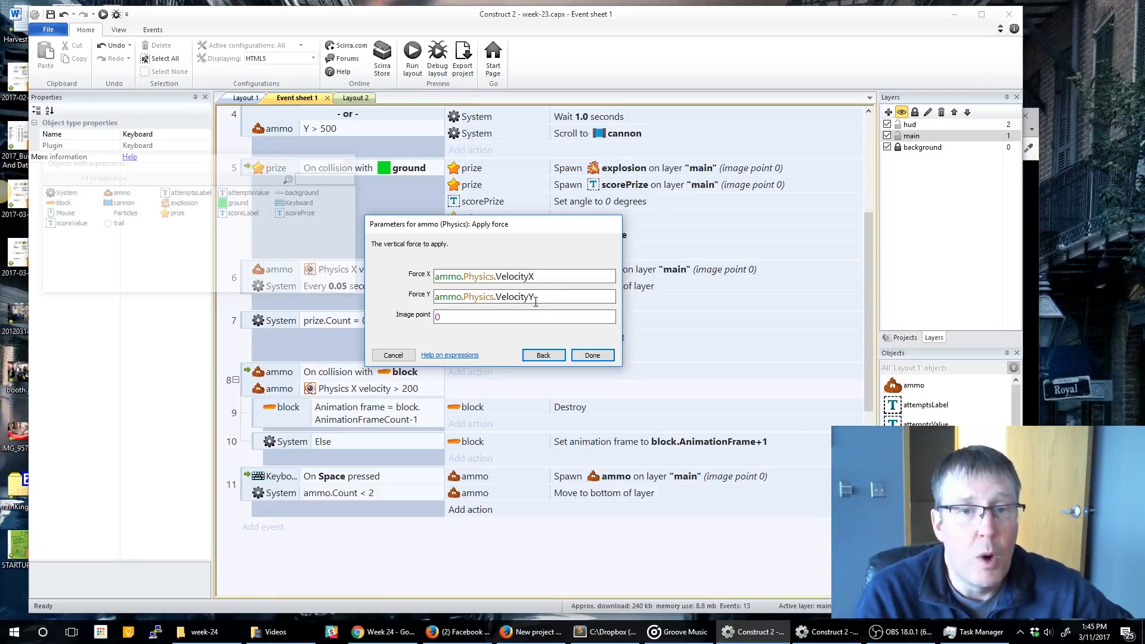
{"action": "left_click", "coordinate": [452, 321]}
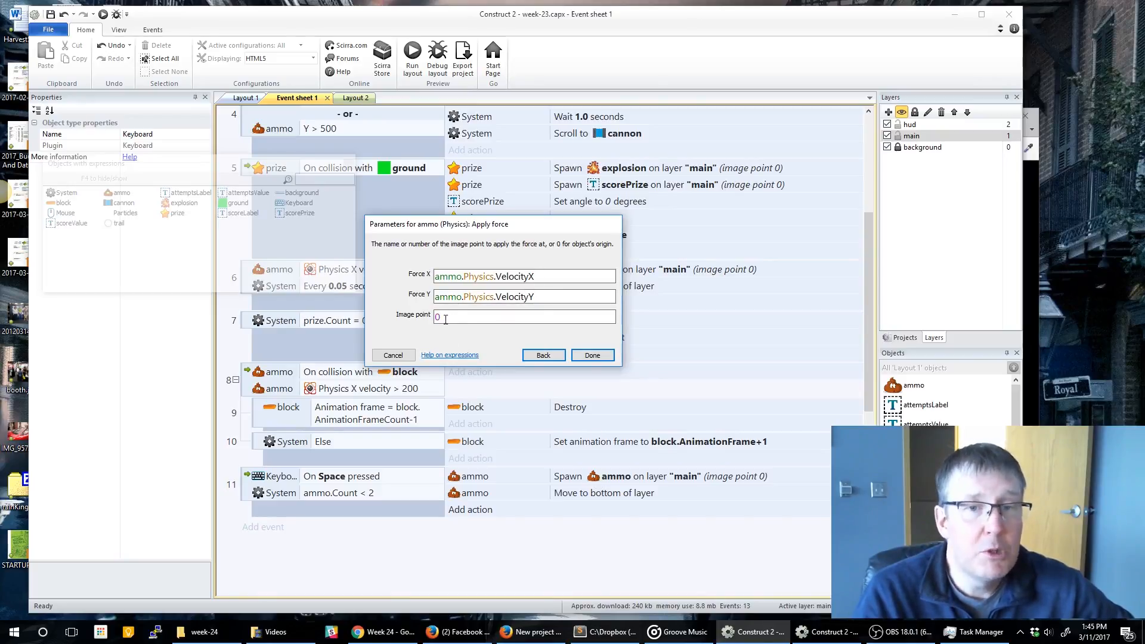
{"action": "left_click", "coordinate": [594, 357]}
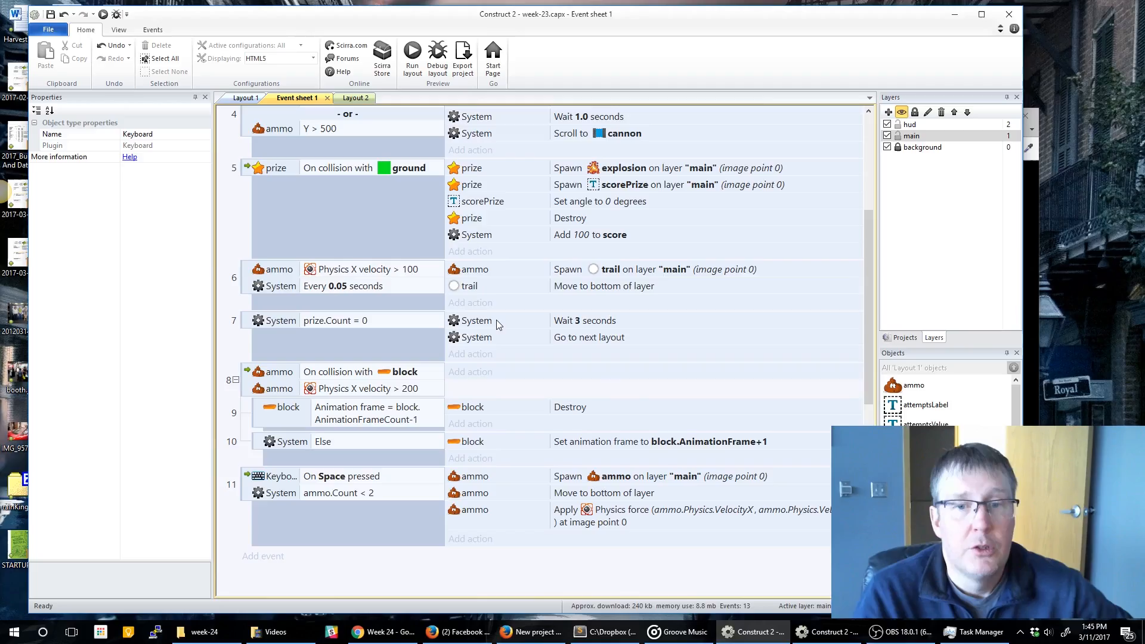
Step: Run the layout in the browser preview and fire shots, triggering the Space event repeatedly in flight to test the extra ammo spawning
{"action": "left_click", "coordinate": [410, 65]}
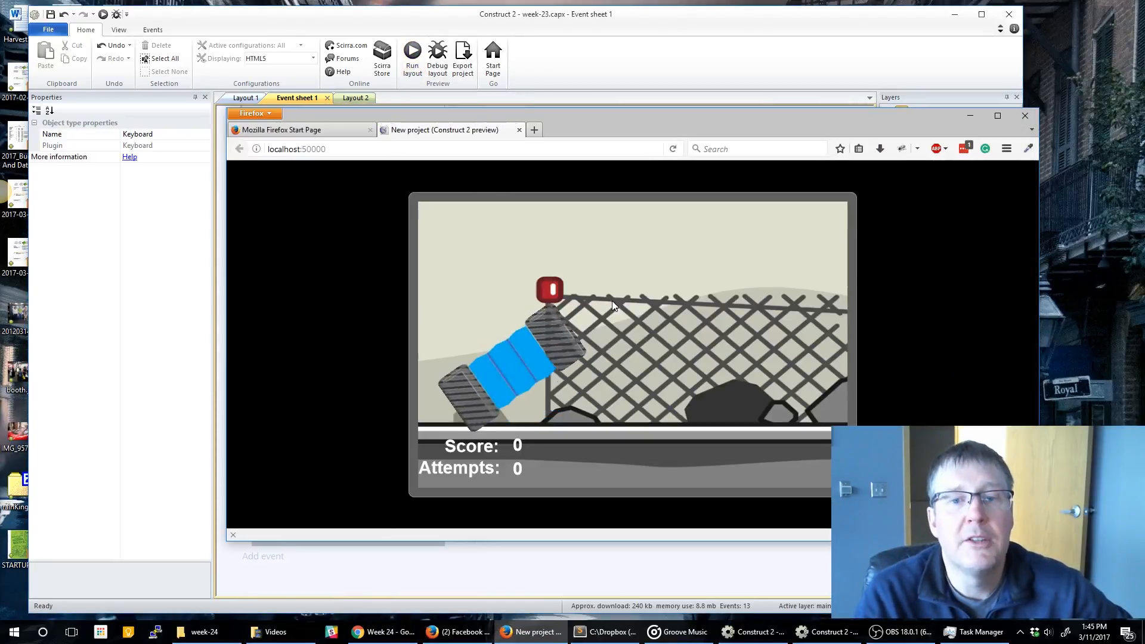
{"action": "left_click", "coordinate": [645, 303]}
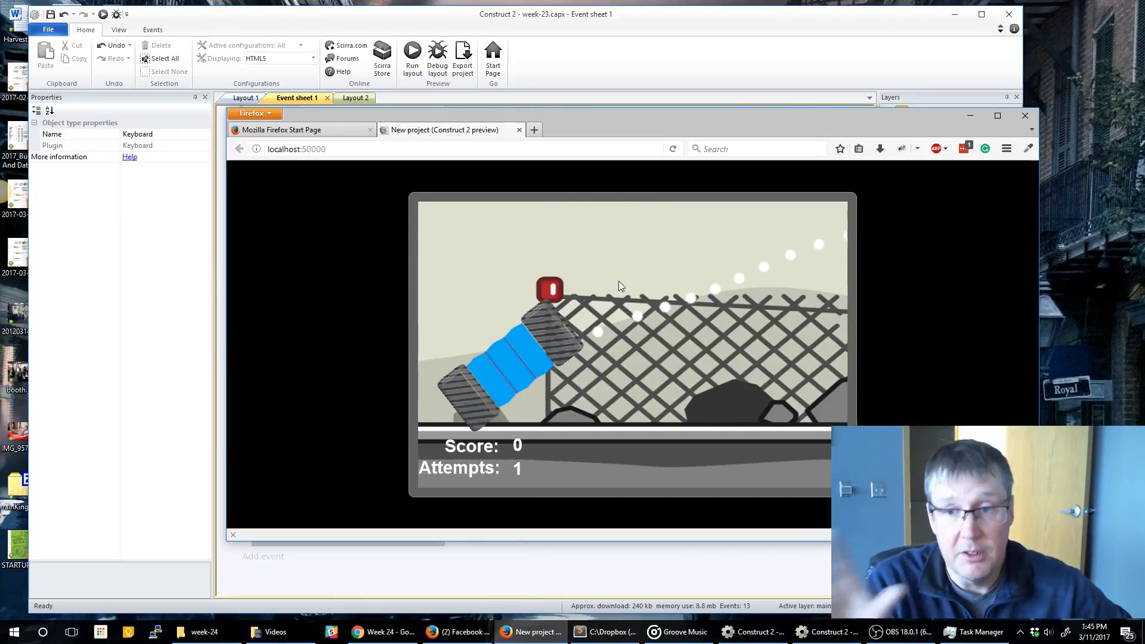
{"action": "left_click", "coordinate": [640, 300]}
{"action": "key", "text": "space"}
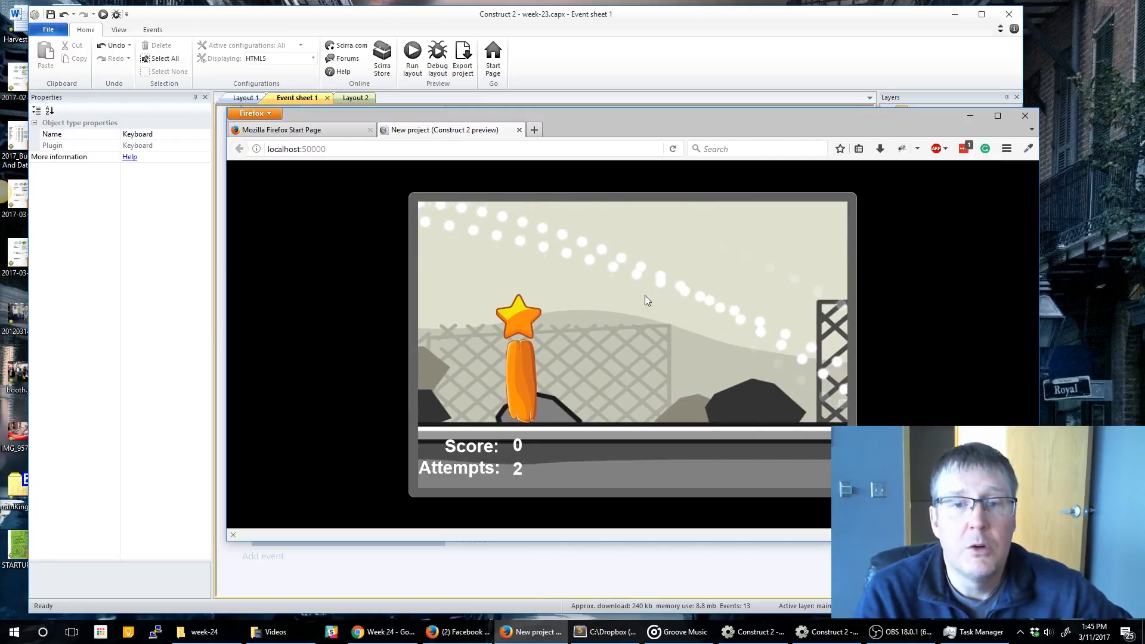
{"action": "key", "text": "space"}
{"action": "key", "text": "space"}
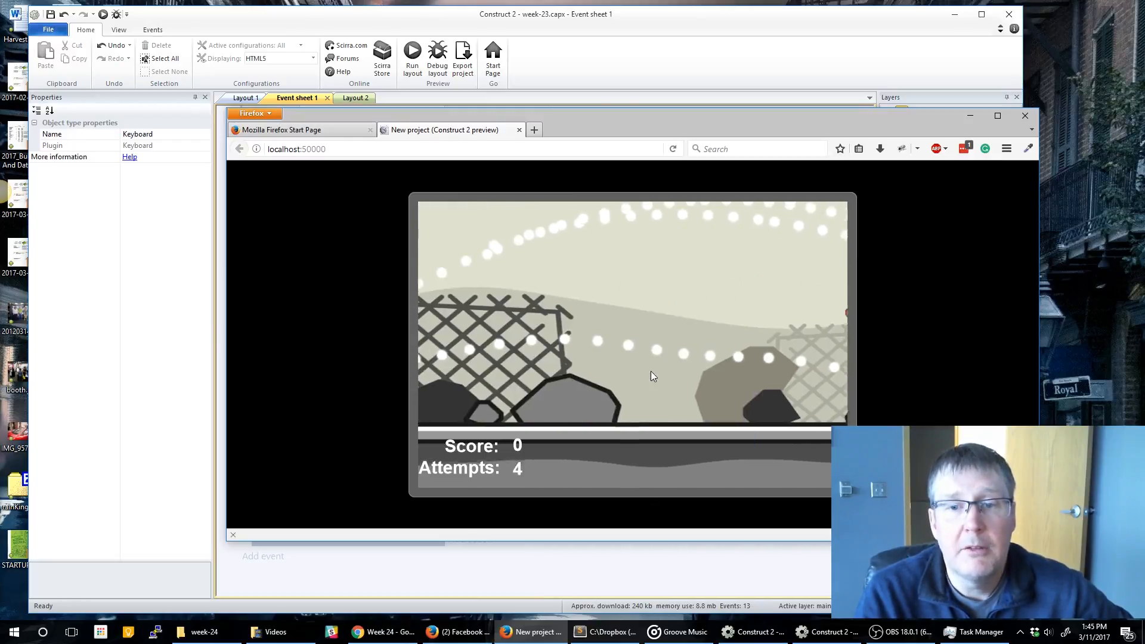
{"action": "key", "text": "space"}
{"action": "key", "text": "space"}
{"action": "key", "text": "space"}
{"action": "key", "text": "space"}
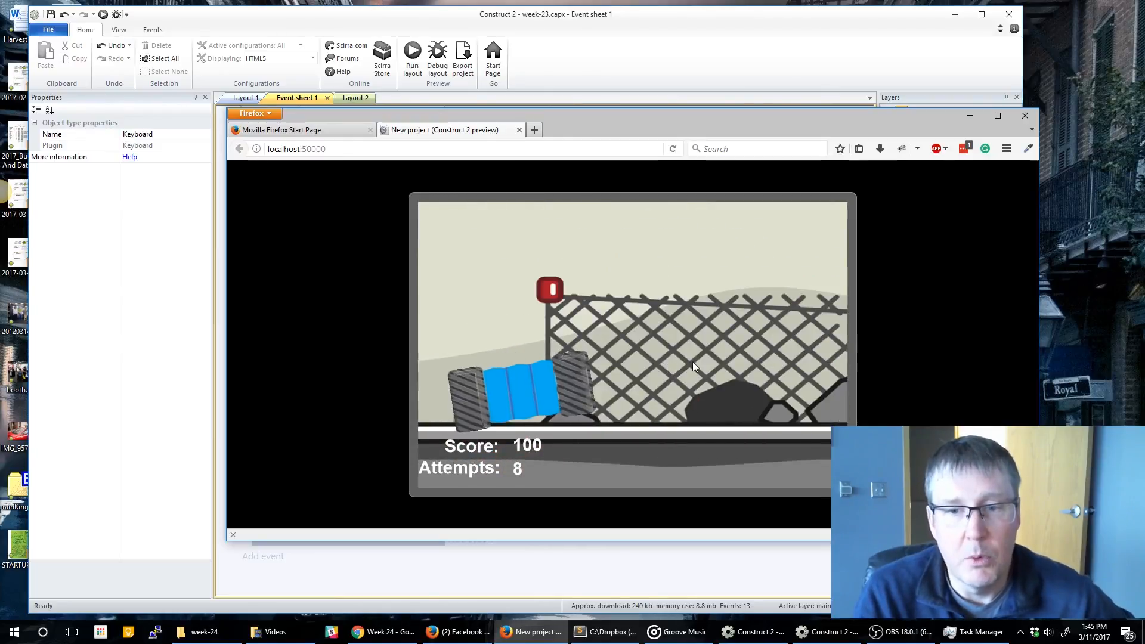
{"action": "key", "text": "space"}
{"action": "key", "text": "space"}
{"action": "key", "text": "space"}
{"action": "key", "text": "space"}
{"action": "key", "text": "space"}
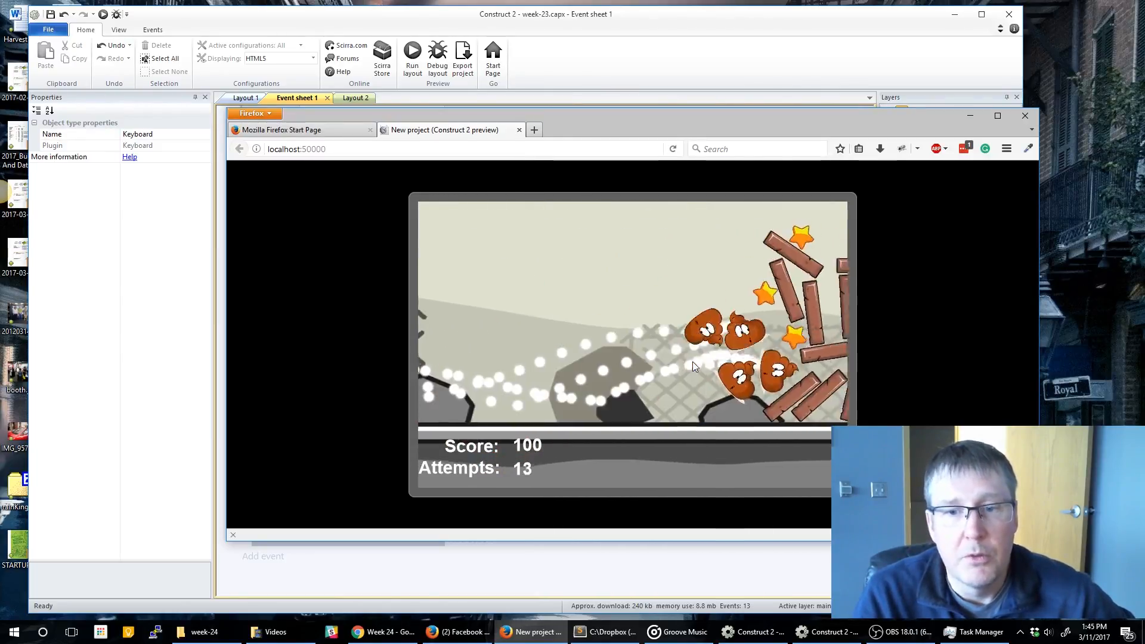
{"action": "key", "text": "space"}
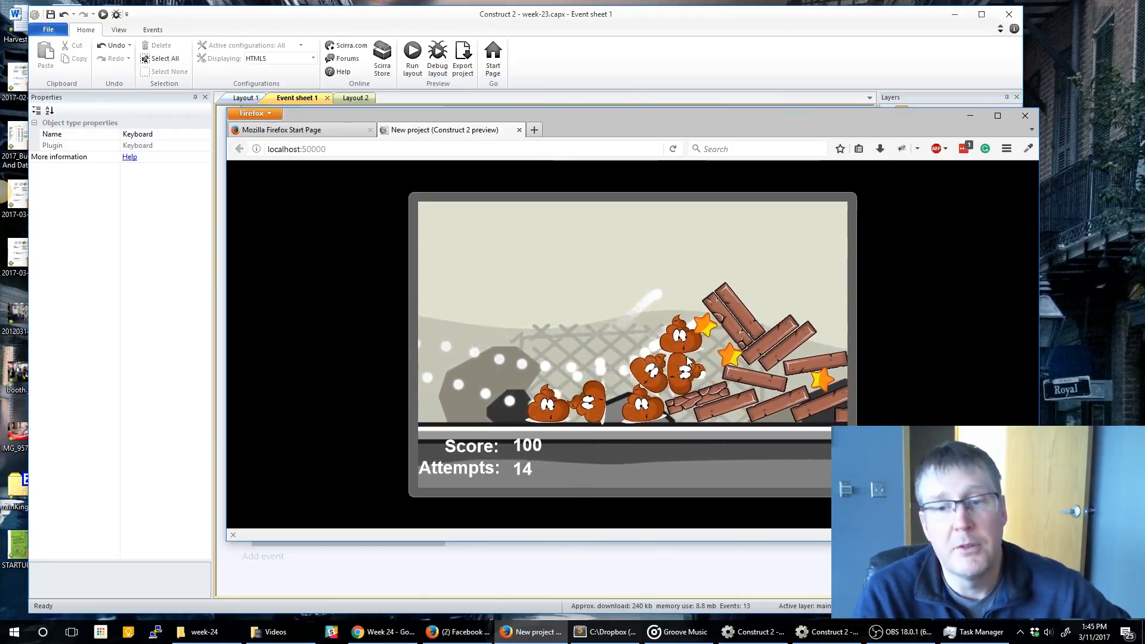
{"action": "key", "text": "space"}
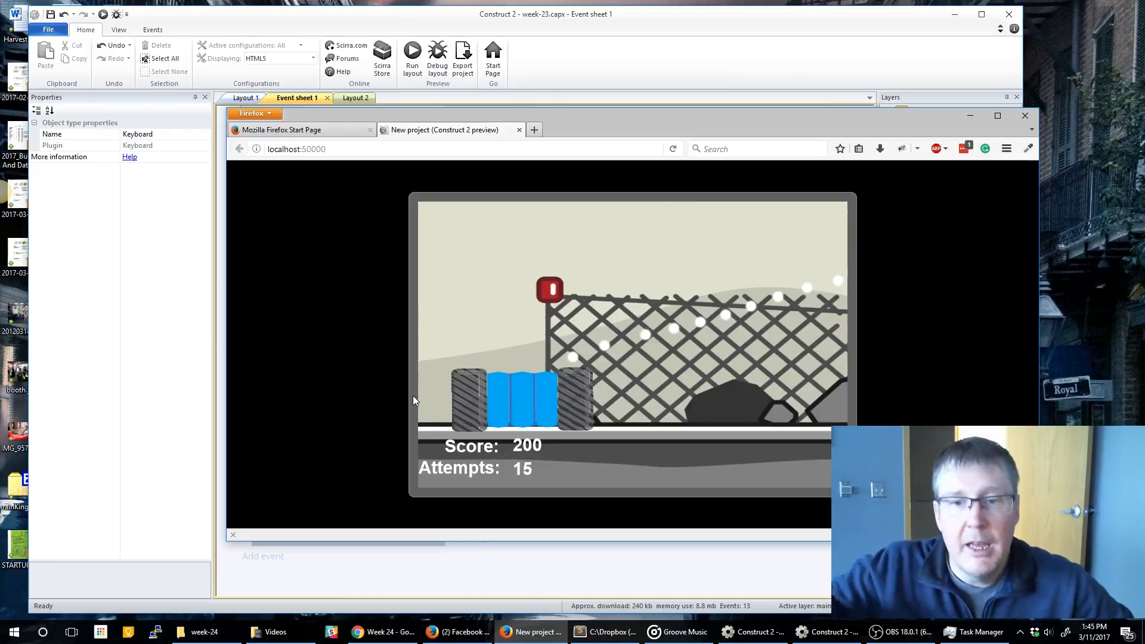
{"action": "key", "text": "space"}
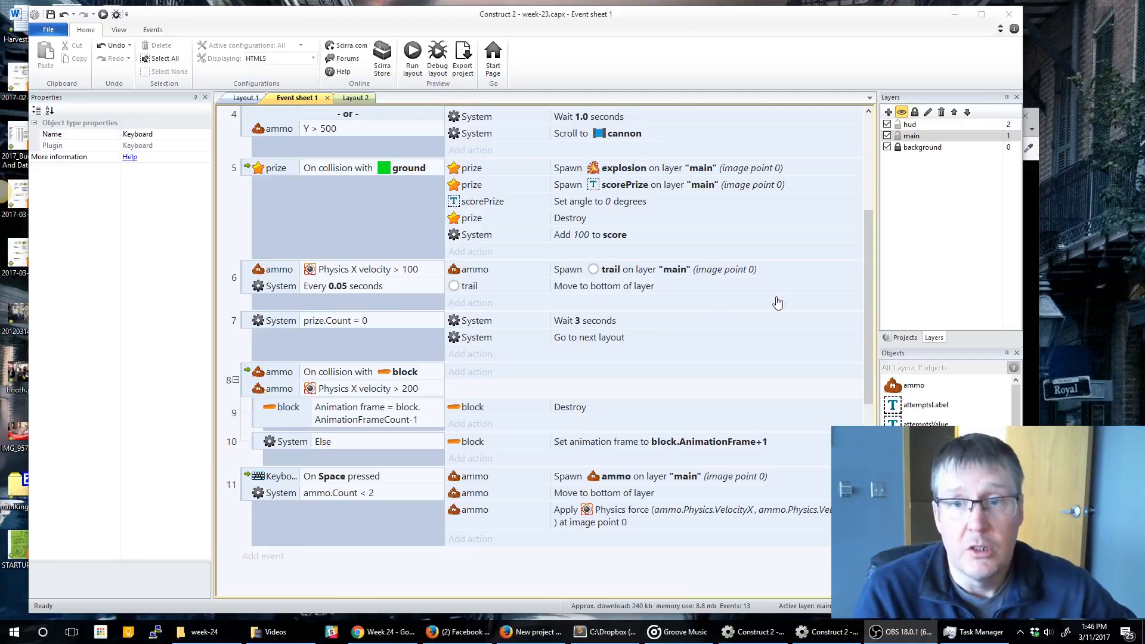
Step: Open Layout 2 to view its block and prize structure
{"action": "left_click", "coordinate": [355, 98]}
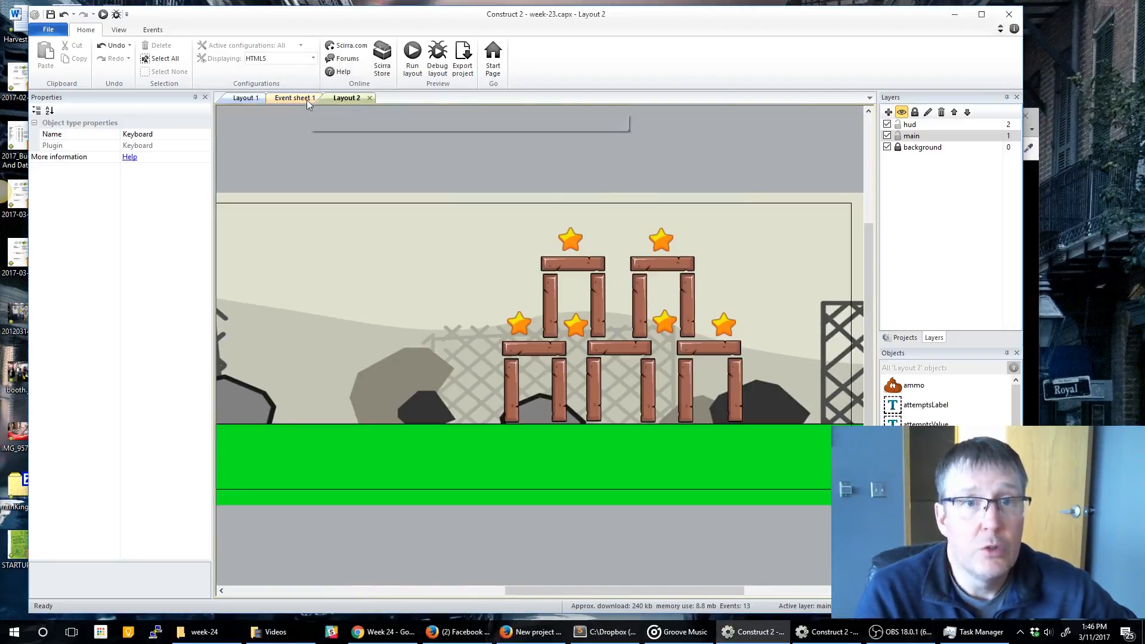
Step: Duplicate Layout 2 within the project's layouts, keeping the default name
{"action": "left_click", "coordinate": [306, 99]}
{"action": "left_click", "coordinate": [356, 97]}
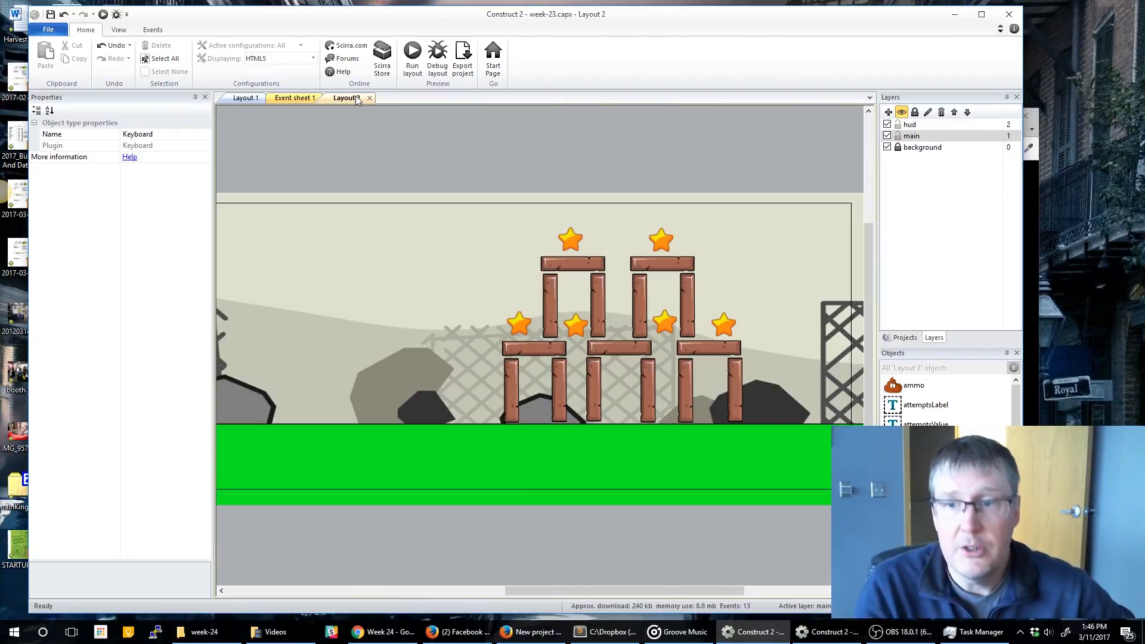
{"action": "left_click", "coordinate": [901, 338]}
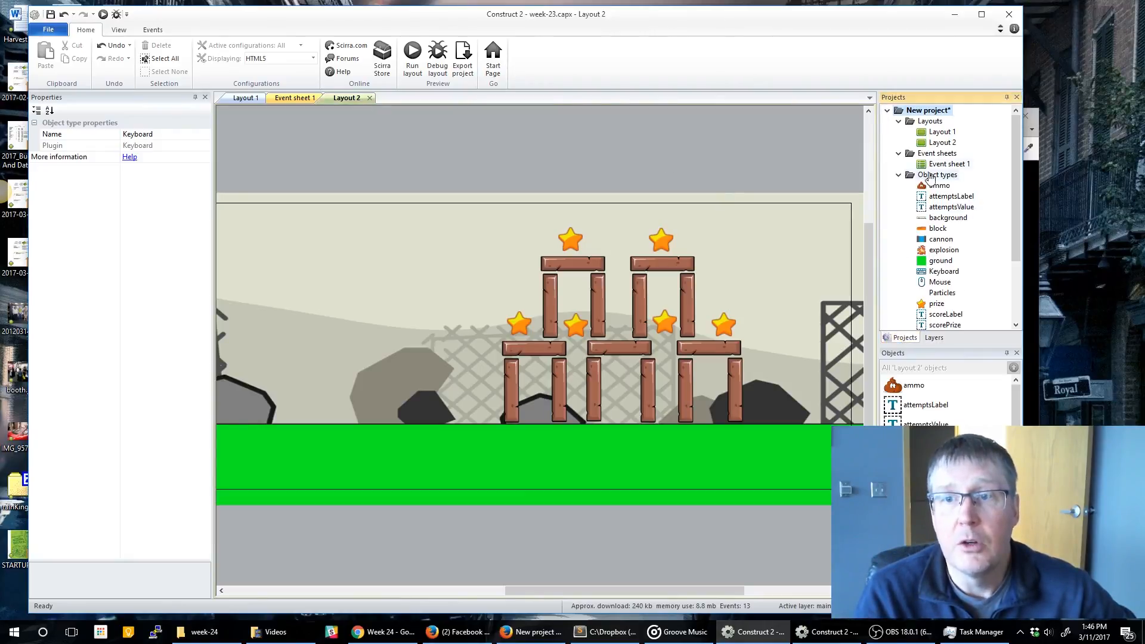
{"action": "left_click", "coordinate": [942, 144]}
{"action": "right_click", "coordinate": [942, 144]}
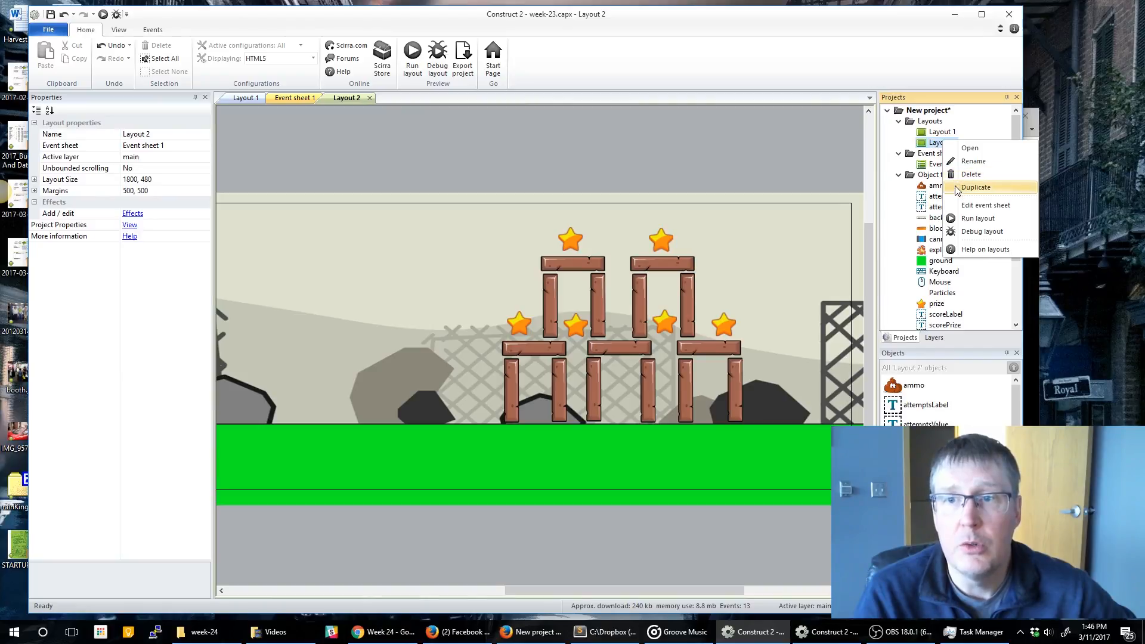
{"action": "left_click", "coordinate": [976, 188]}
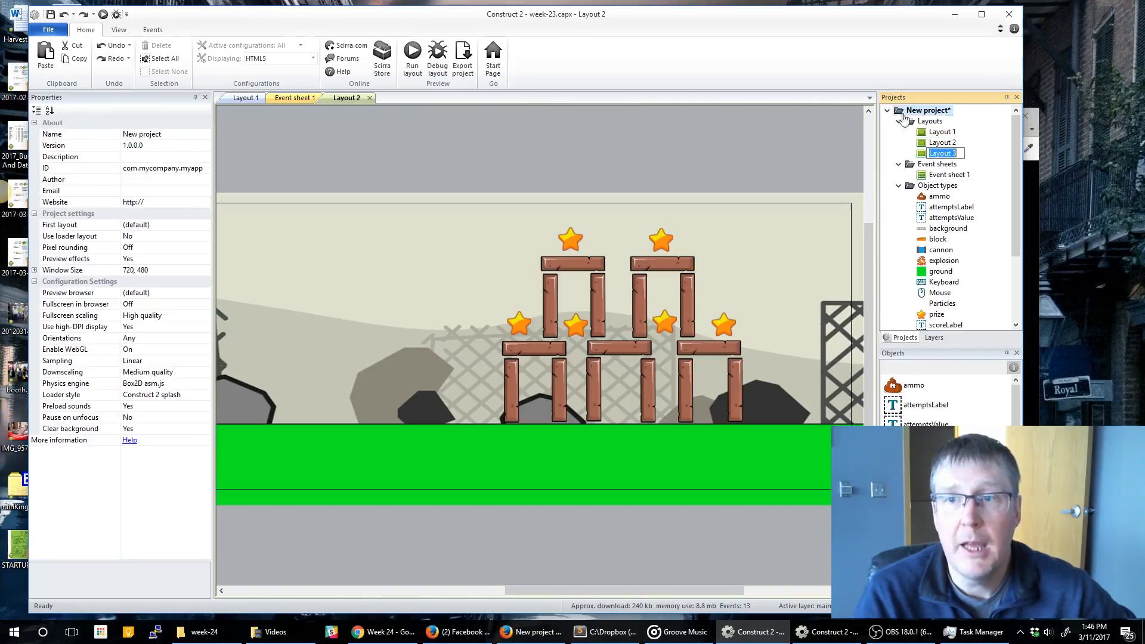
Step: Make three more layouts by duplicating the newest copy each time, keeping the default names
{"action": "right_click", "coordinate": [942, 154]}
{"action": "left_click", "coordinate": [975, 197]}
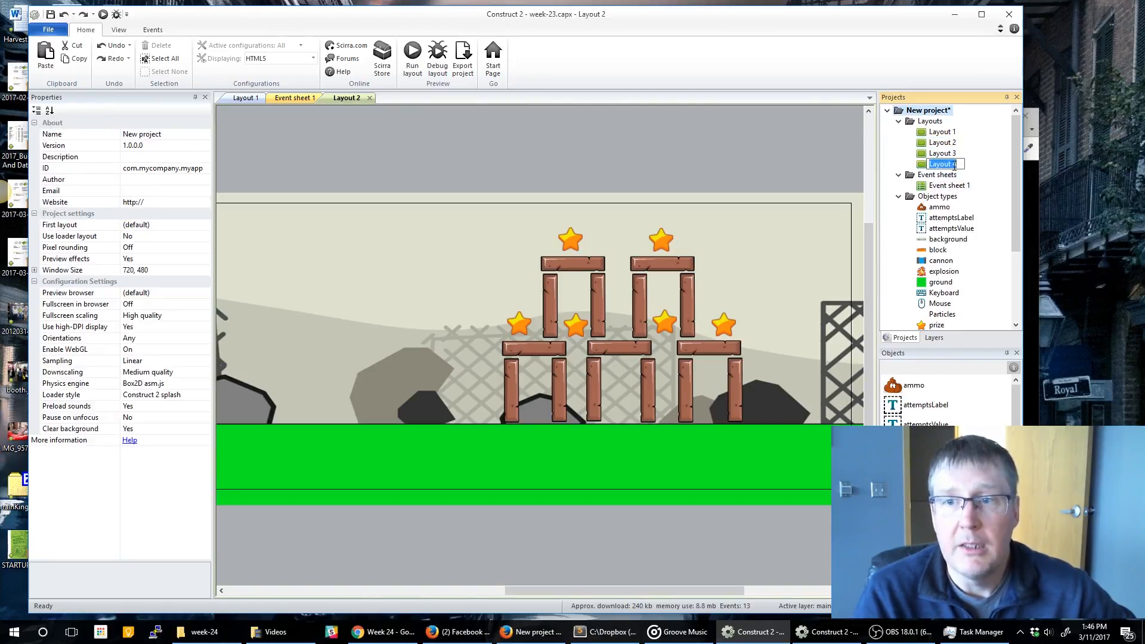
{"action": "left_click", "coordinate": [919, 168]}
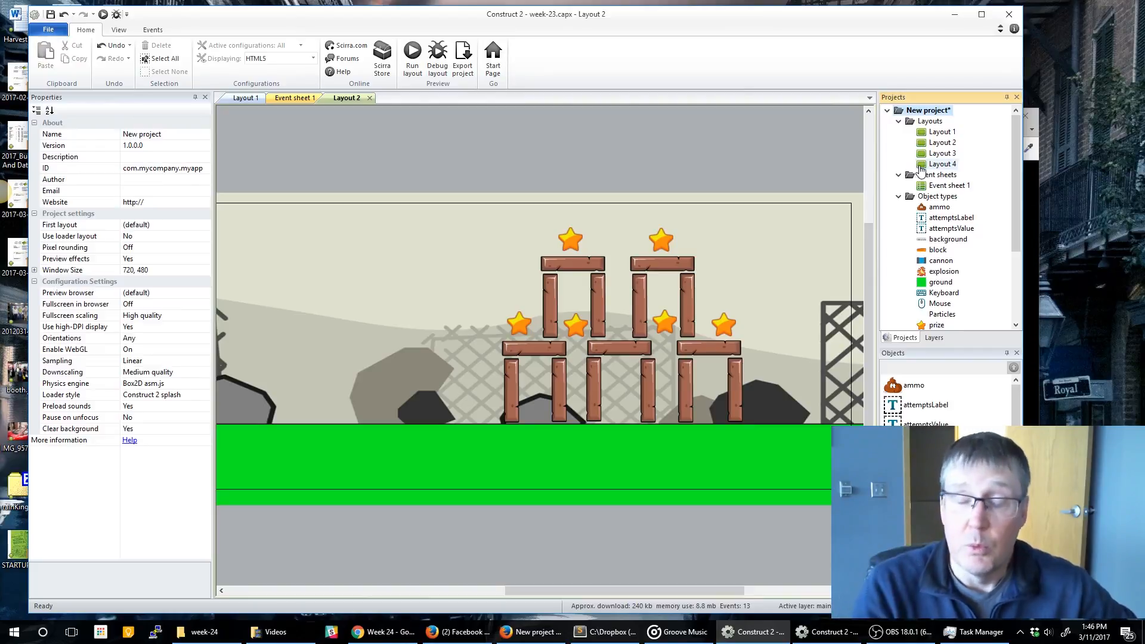
{"action": "right_click", "coordinate": [923, 165]}
{"action": "left_click", "coordinate": [929, 213]}
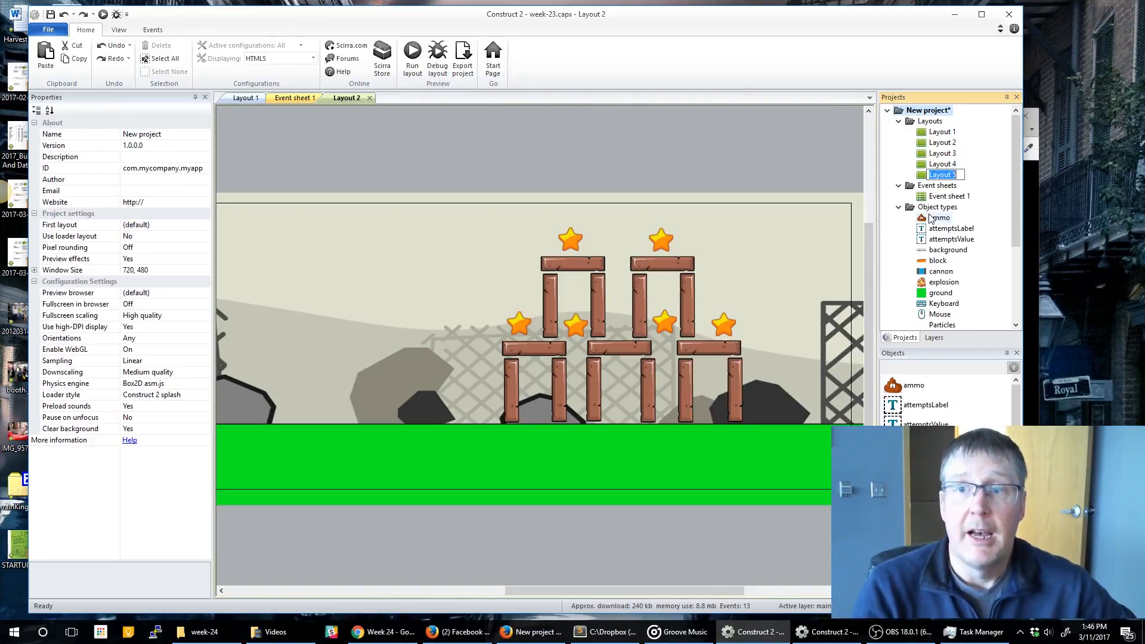
{"action": "key", "text": "Return"}
{"action": "right_click", "coordinate": [923, 179]}
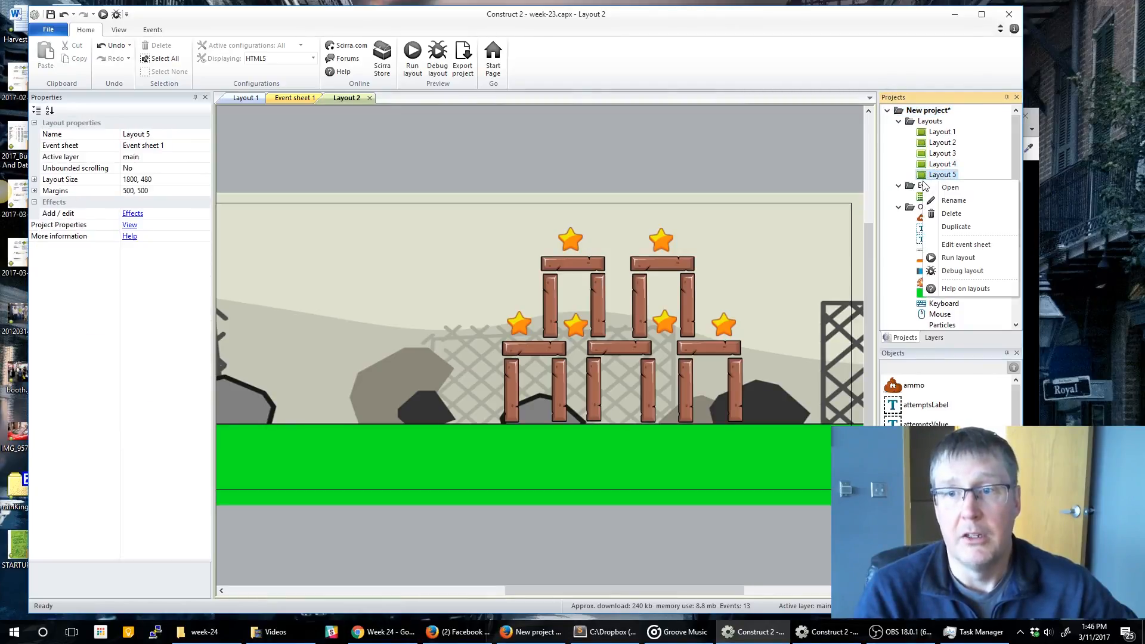
{"action": "left_click", "coordinate": [936, 226]}
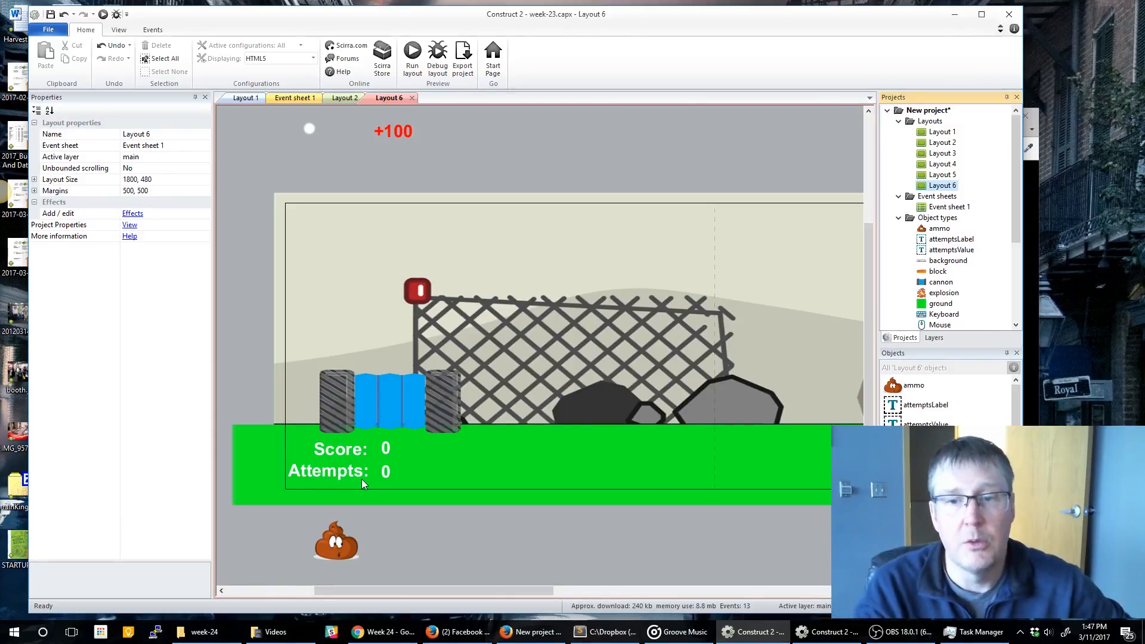
Step: In Layout 6, move the cannon below the ground to about 174, 561 and delete all the blocks and prize stars
{"action": "left_click", "coordinate": [400, 410]}
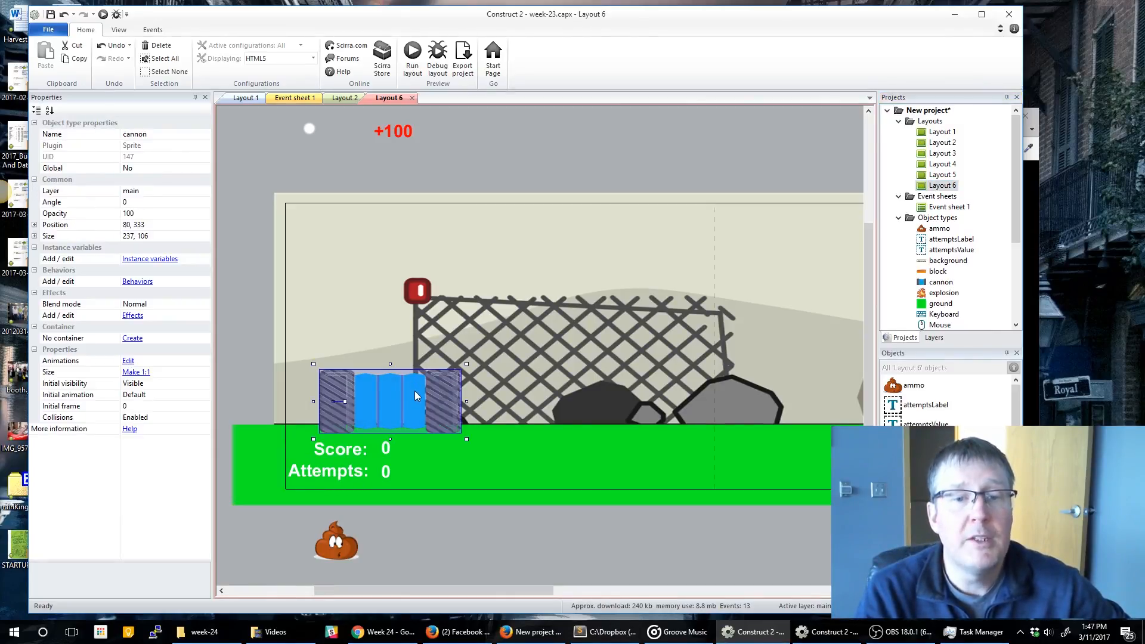
{"action": "left_click_drag", "start_coordinate": [416, 395], "coordinate": [472, 531]}
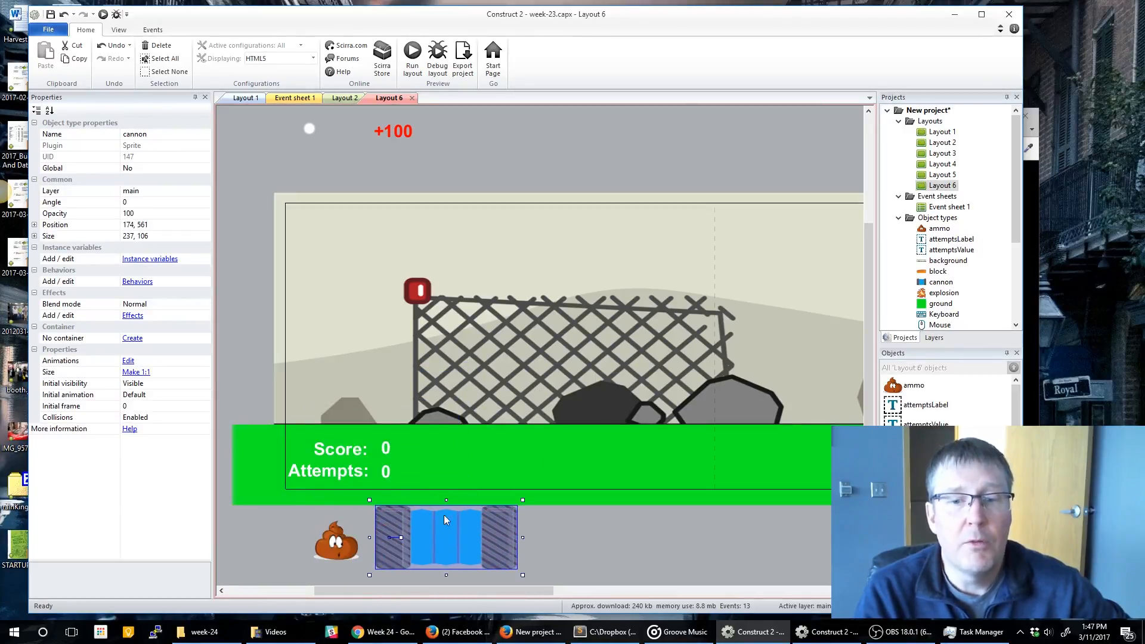
{"action": "left_click_drag", "start_coordinate": [460, 592], "coordinate": [692, 561]}
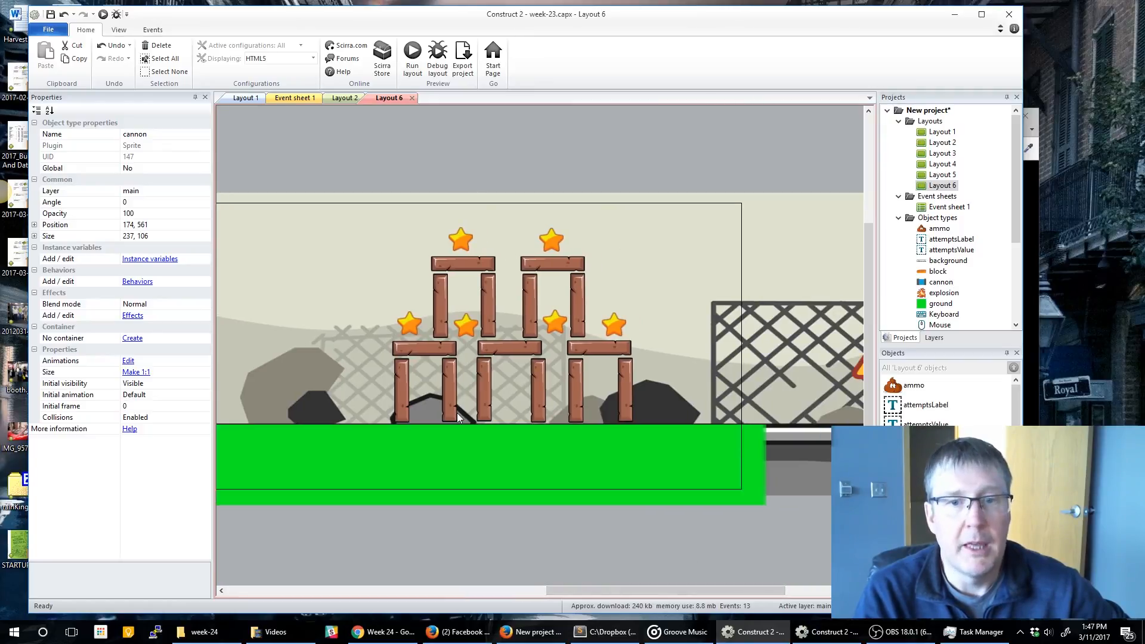
{"action": "left_click_drag", "start_coordinate": [324, 131], "coordinate": [710, 464]}
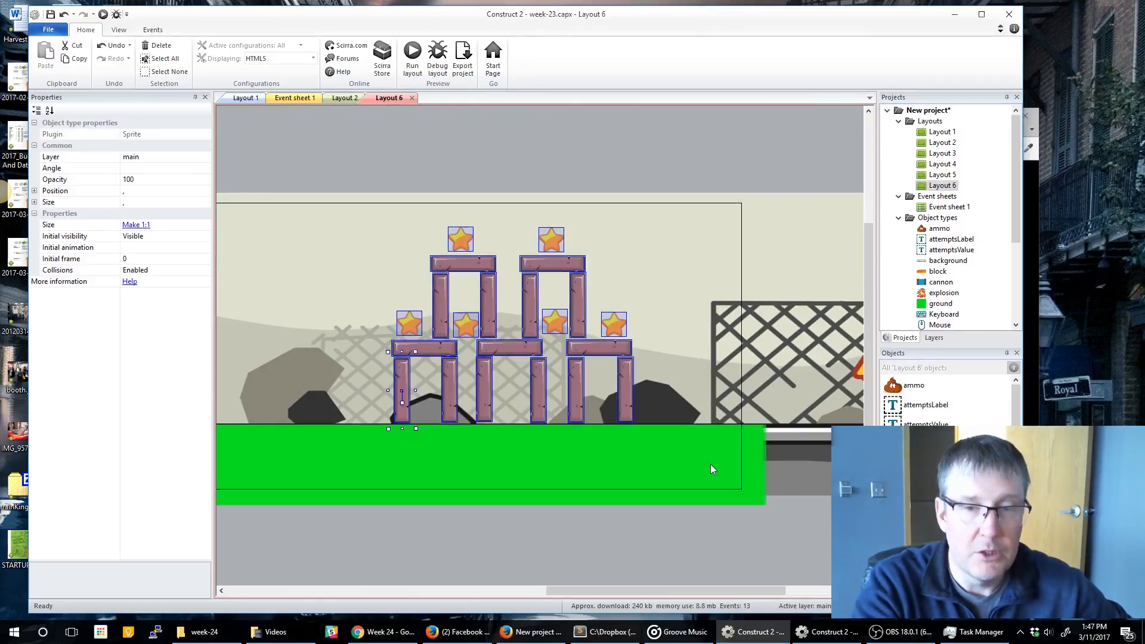
{"action": "key", "text": "Delete"}
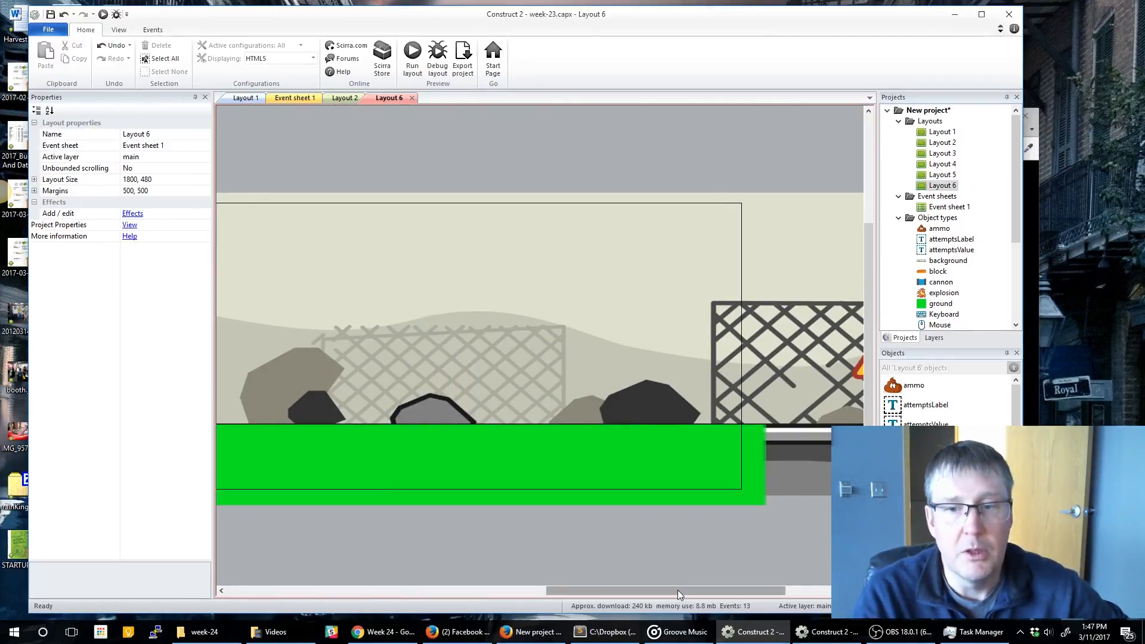
Step: Set the layout size of Layout 6 to 720, 480
{"action": "left_click_drag", "start_coordinate": [677, 589], "coordinate": [439, 569]}
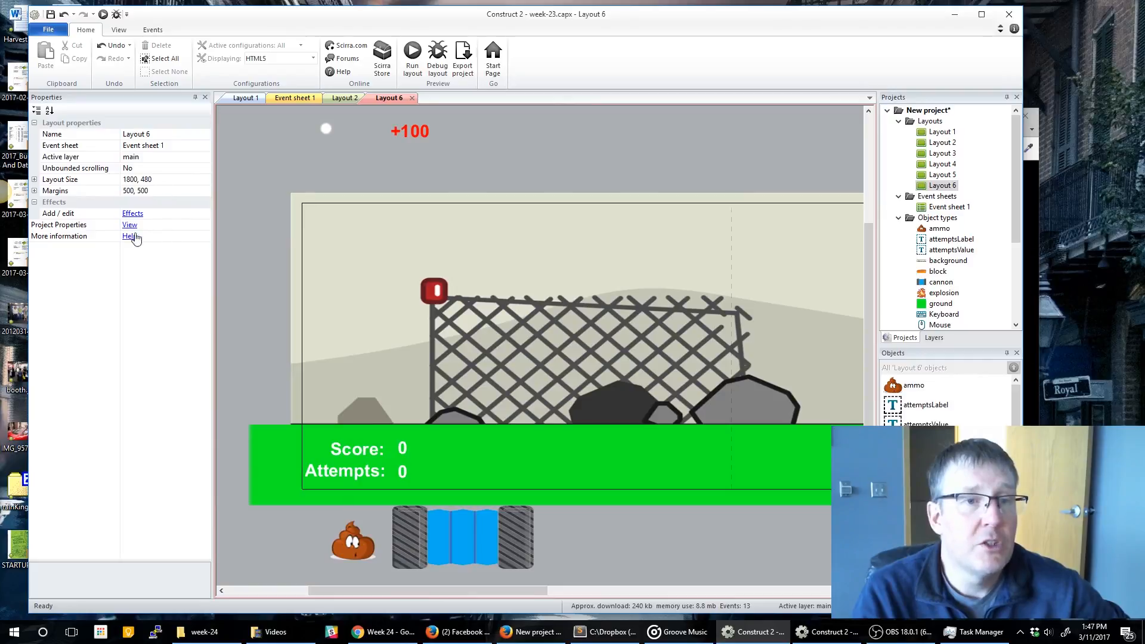
{"action": "left_click", "coordinate": [178, 179]}
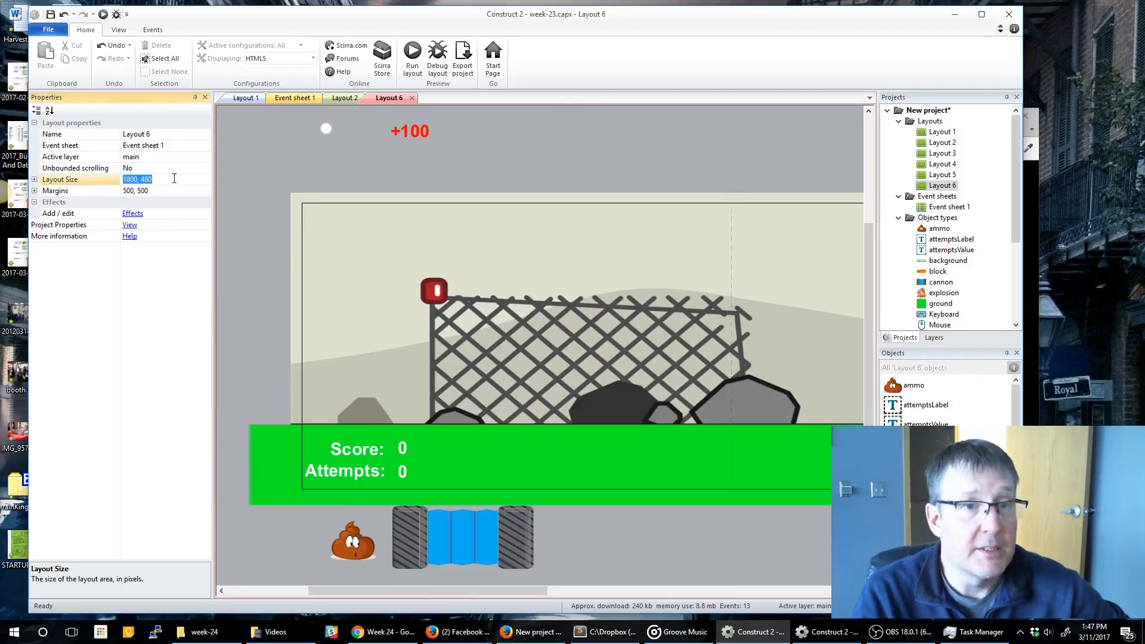
{"action": "type", "text": "72"}
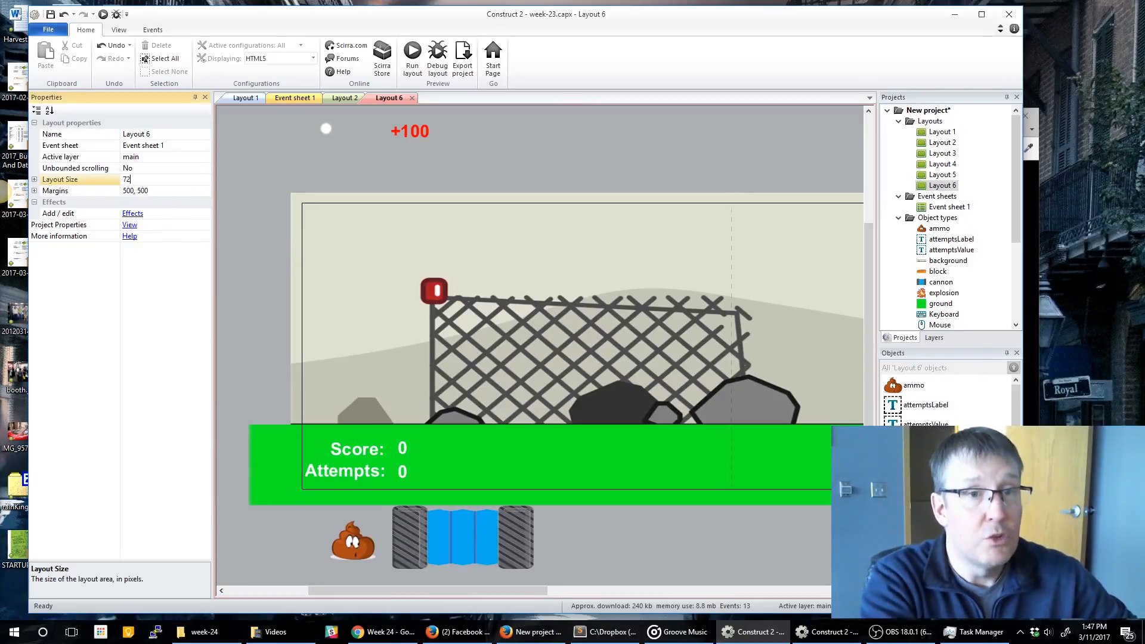
{"action": "type", "text": "0, 480"}
{"action": "key", "text": "Return"}
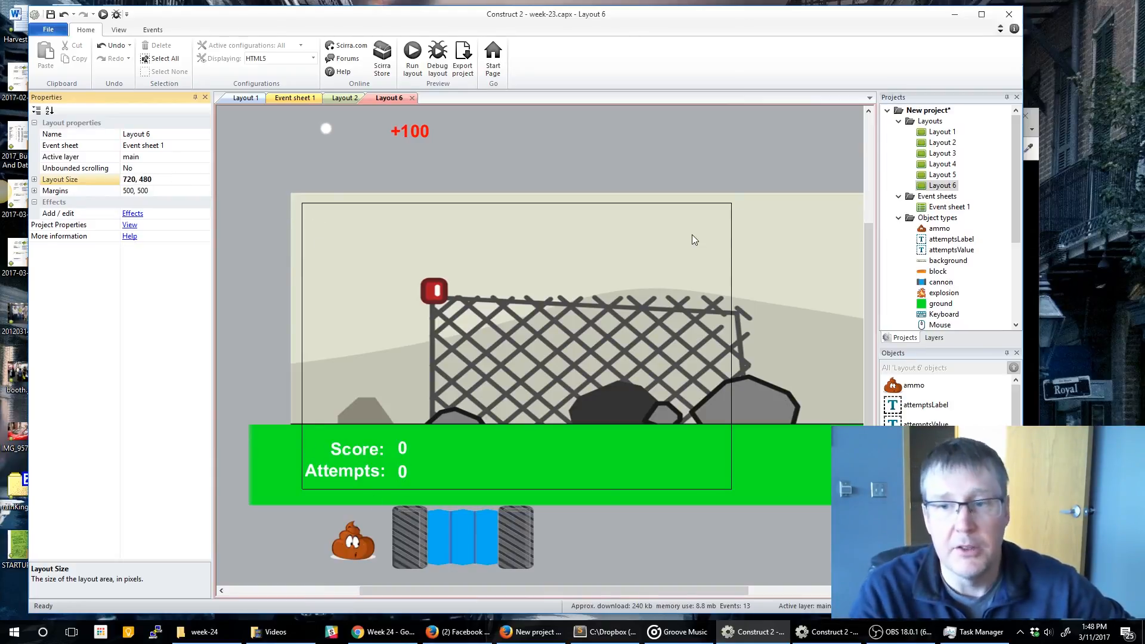
Step: Place three upright block instances in a row on the ground, at about 189, 295, 290, 295 and 394, 298
{"action": "scroll", "coordinate": [948, 400], "scroll_direction": "down", "scroll_amount": 1}
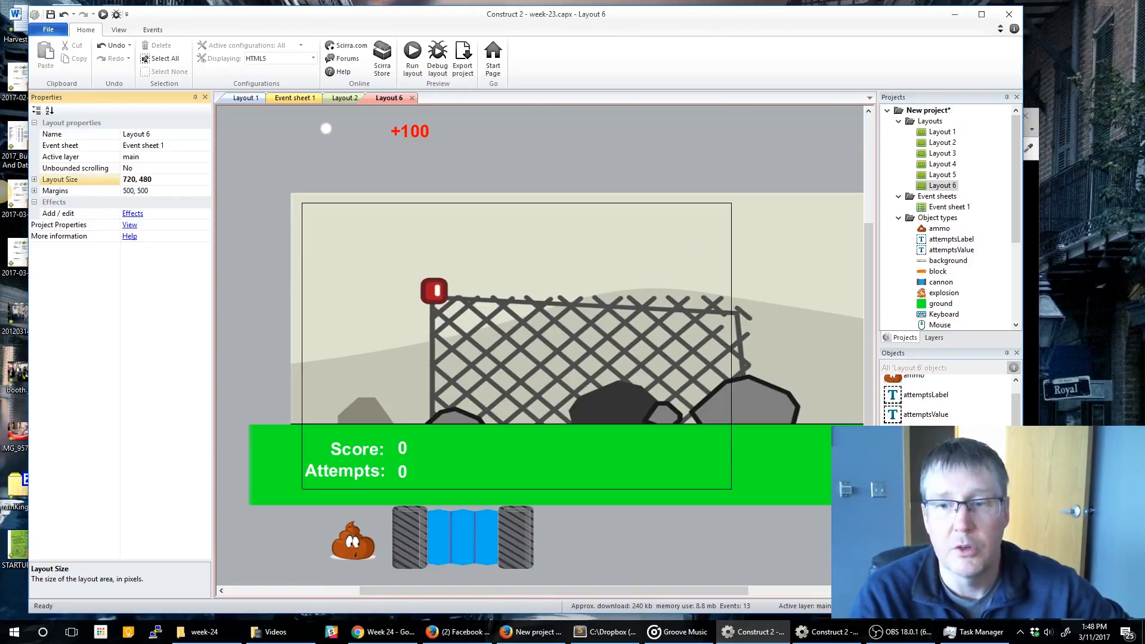
{"action": "scroll", "coordinate": [968, 417], "scroll_direction": "up", "scroll_amount": 1}
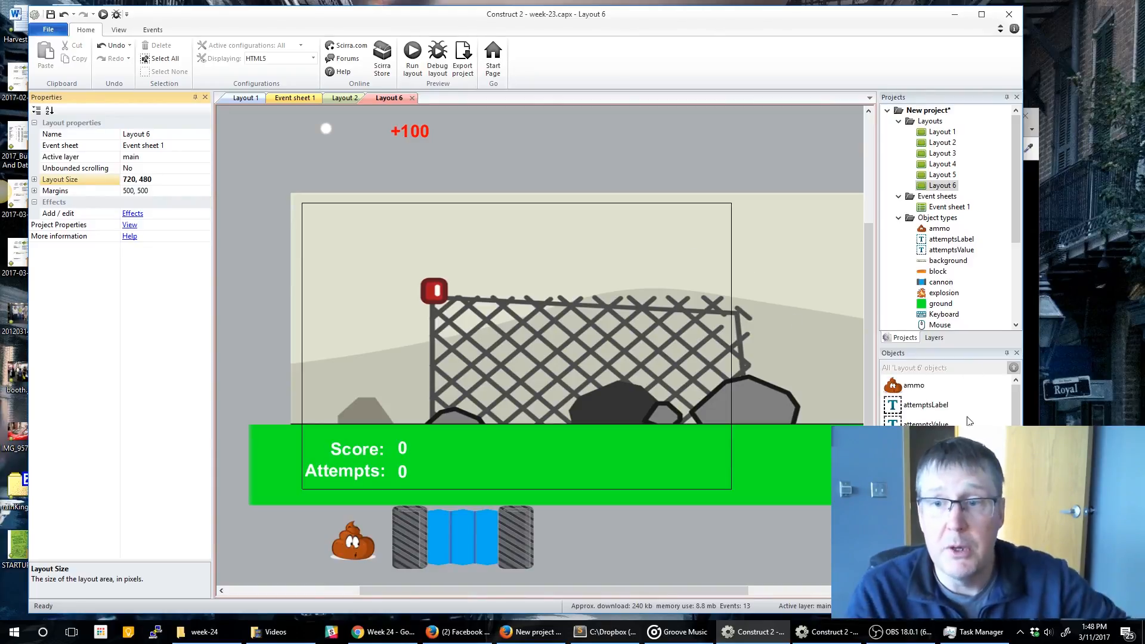
{"action": "left_click_drag", "start_coordinate": [938, 271], "coordinate": [420, 384]}
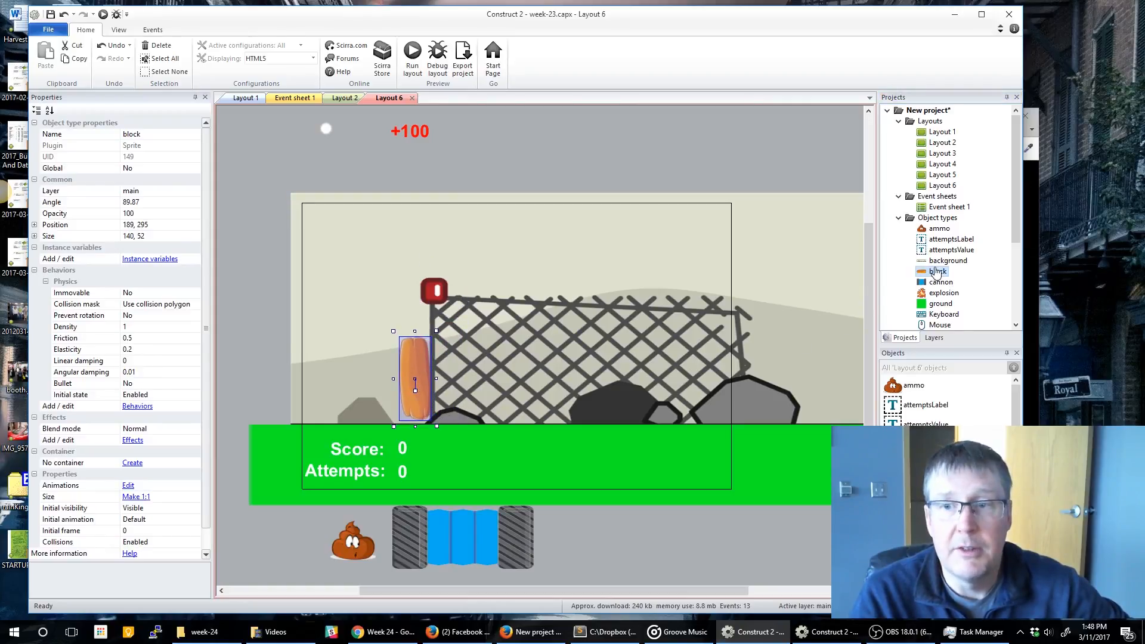
{"action": "left_click_drag", "start_coordinate": [937, 271], "coordinate": [480, 397]}
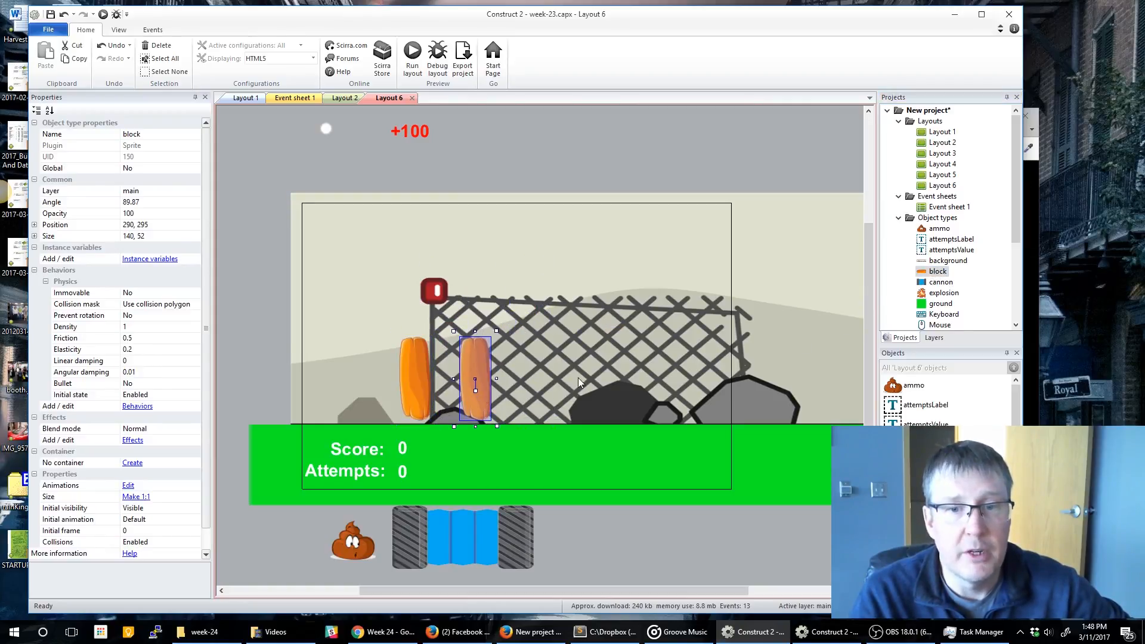
{"action": "left_click_drag", "start_coordinate": [937, 271], "coordinate": [539, 401]}
{"action": "left_click", "coordinate": [556, 356]}
{"action": "key", "text": "ctrl+z"}
Step: Lock the background layer and line up the third upright block with the other two
{"action": "left_click", "coordinate": [934, 338]}
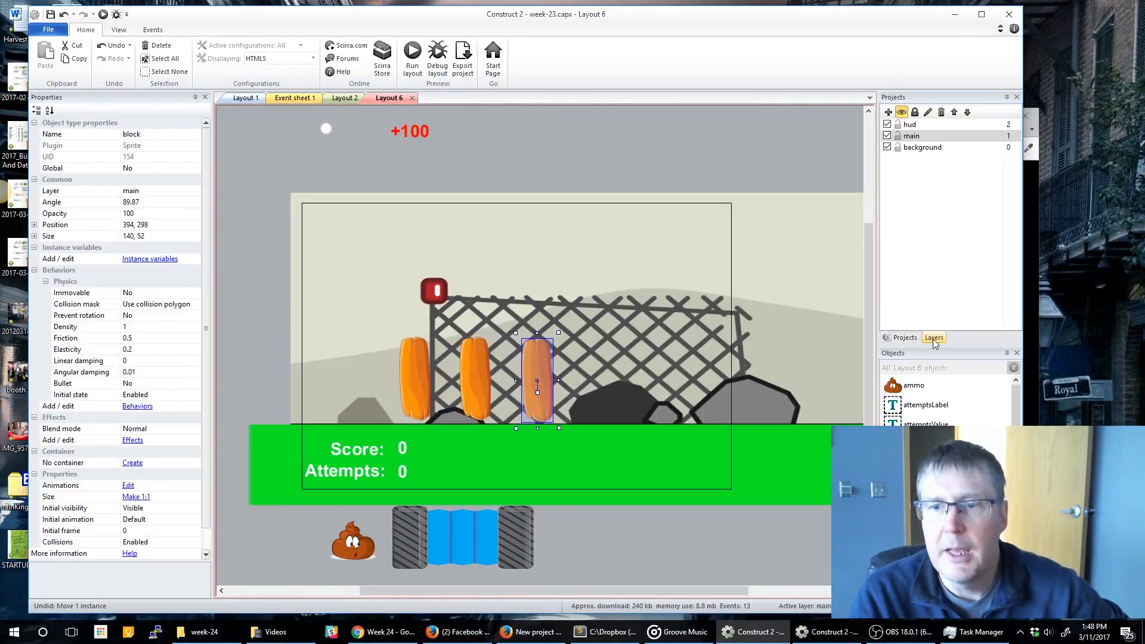
{"action": "left_click", "coordinate": [898, 147]}
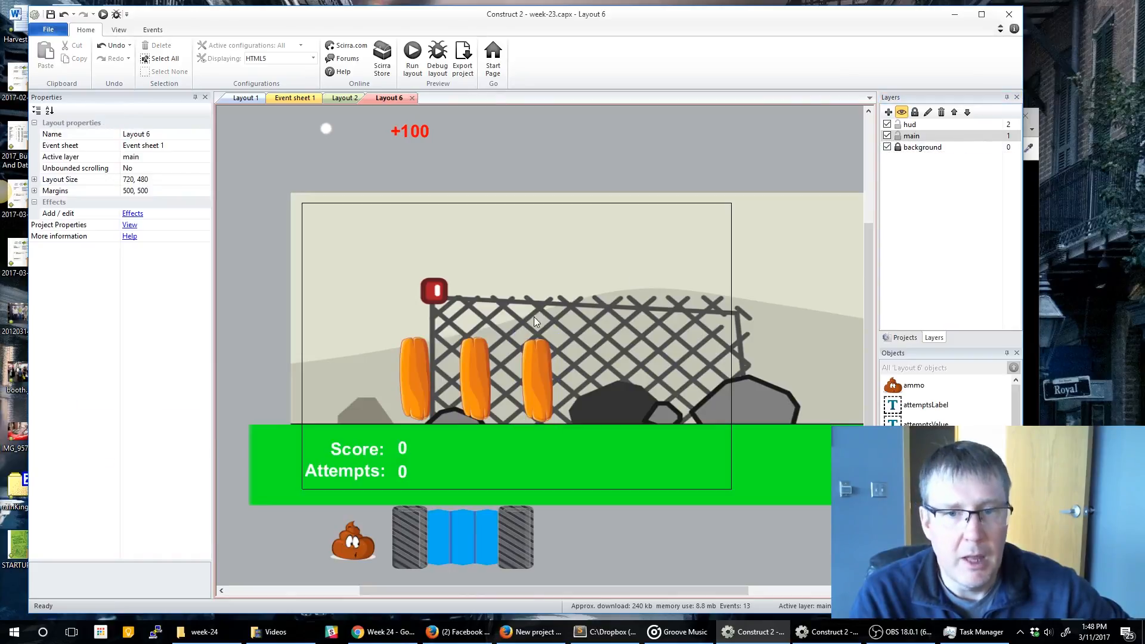
{"action": "left_click", "coordinate": [531, 368]}
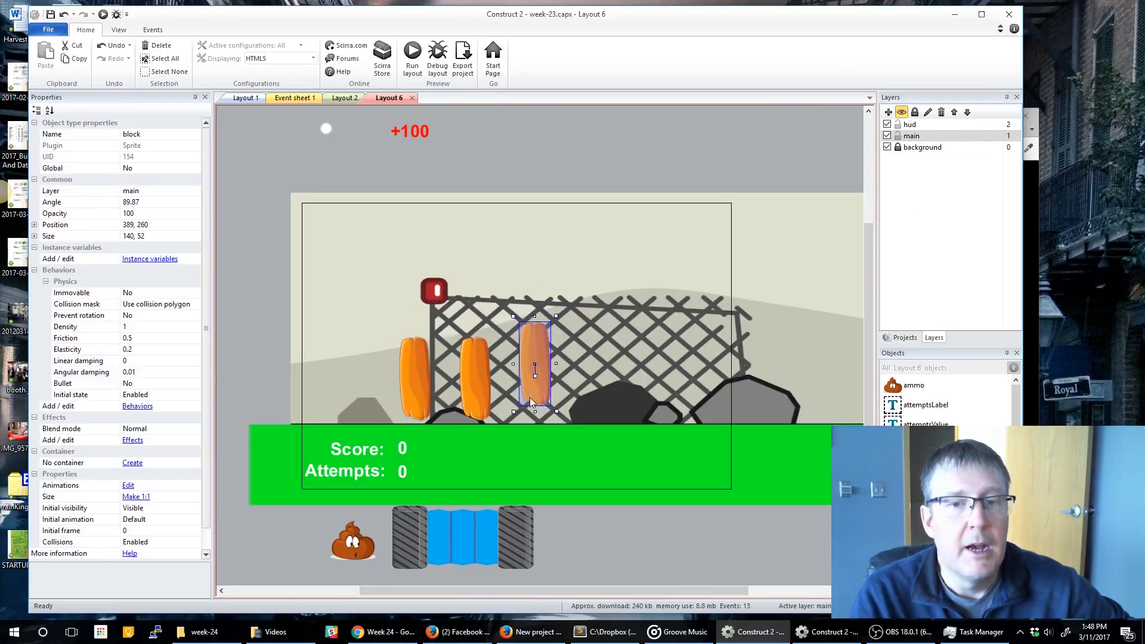
Step: Copy an upright block, set its angle to 0, widen it to about 237, and lay it across the three uprights
{"action": "left_click_drag", "start_coordinate": [541, 390], "coordinate": [485, 296], "text": "ctrl"}
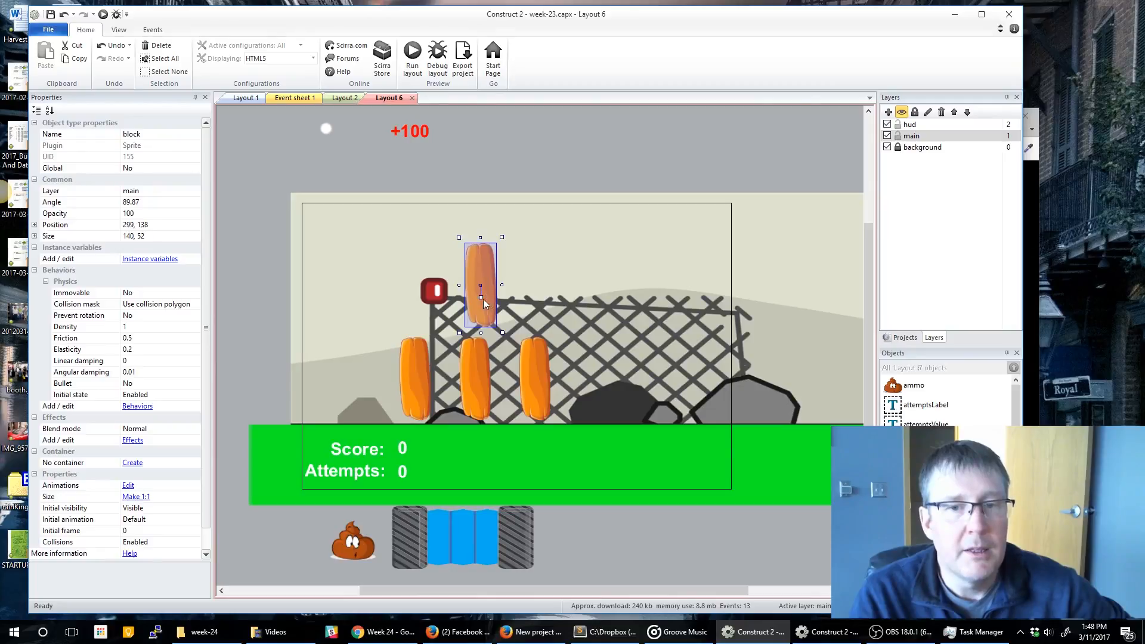
{"action": "left_click", "coordinate": [155, 215]}
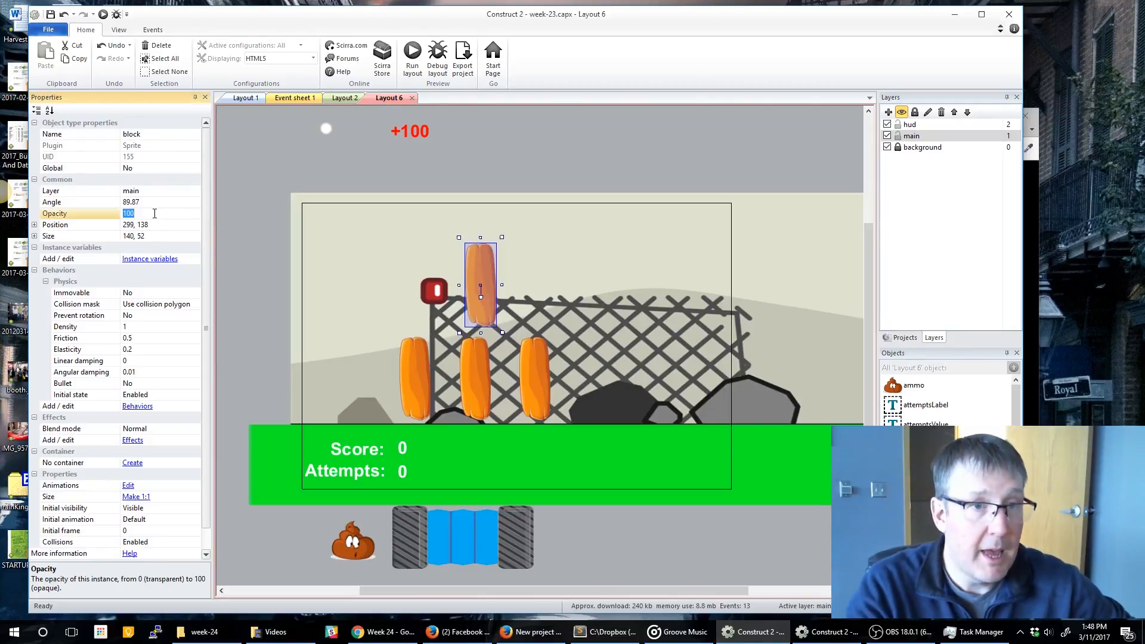
{"action": "left_click", "coordinate": [144, 203]}
{"action": "type", "text": "0"}
{"action": "key", "text": "Return"}
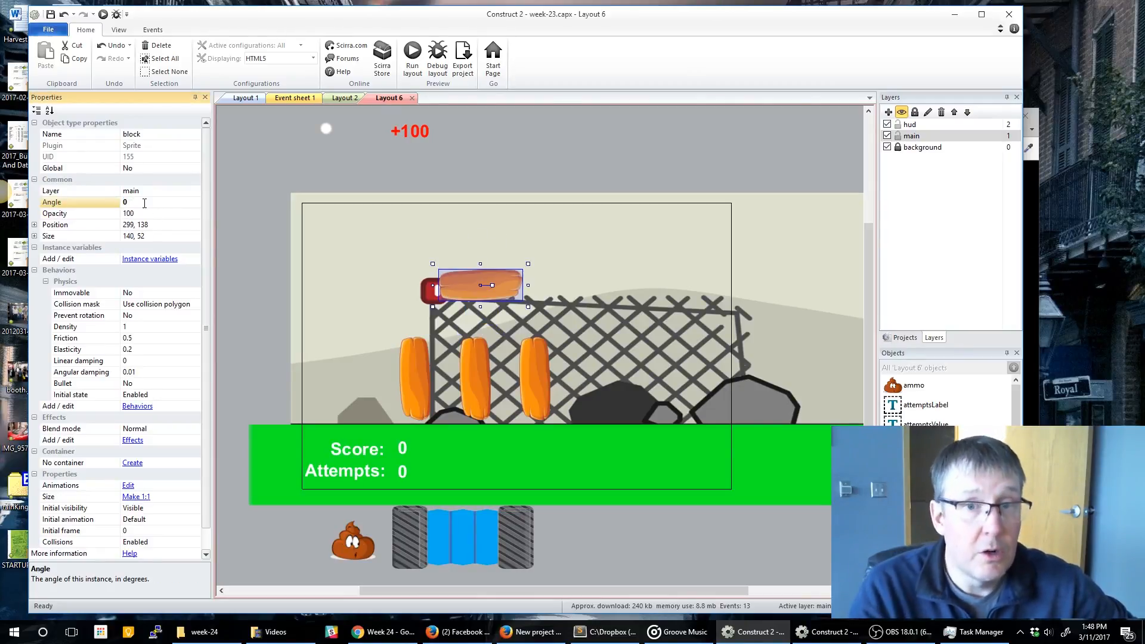
{"action": "left_click_drag", "start_coordinate": [431, 287], "coordinate": [373, 288]}
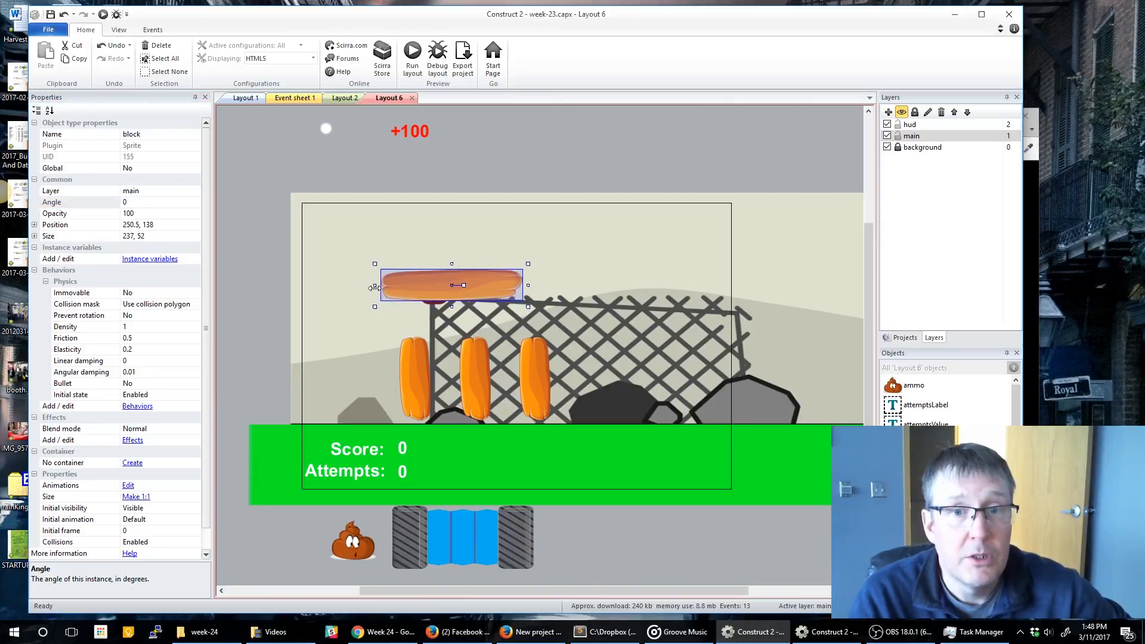
{"action": "left_click_drag", "start_coordinate": [497, 287], "coordinate": [521, 322]}
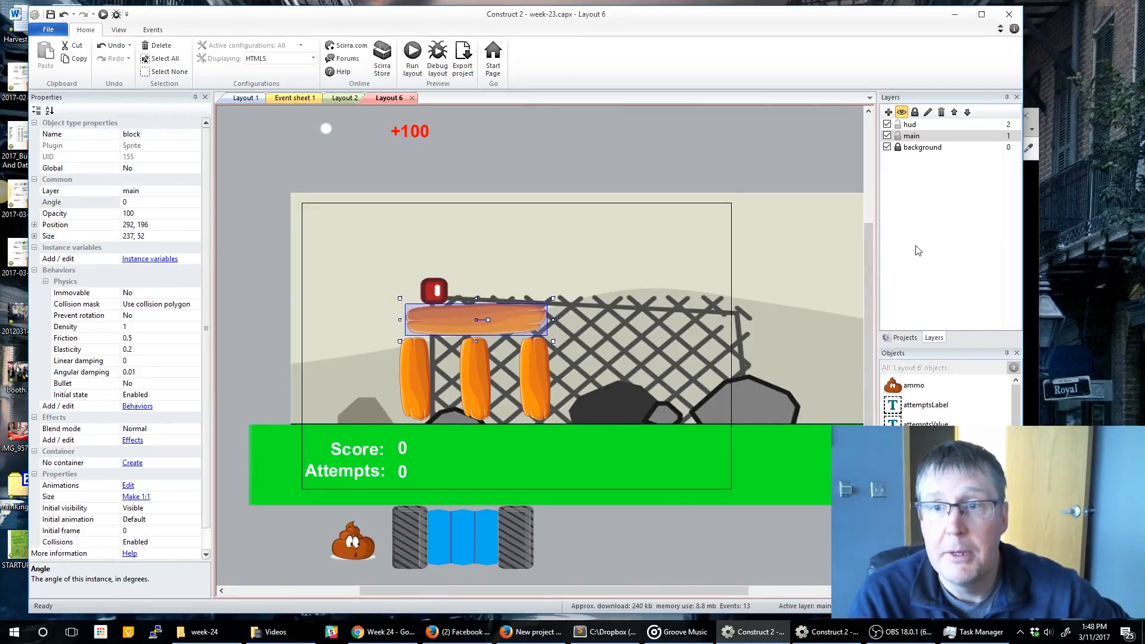
Step: Add a prize star centred on top of the horizontal block, at about 292, 125
{"action": "left_click", "coordinate": [905, 337]}
{"action": "left_click", "coordinate": [937, 272]}
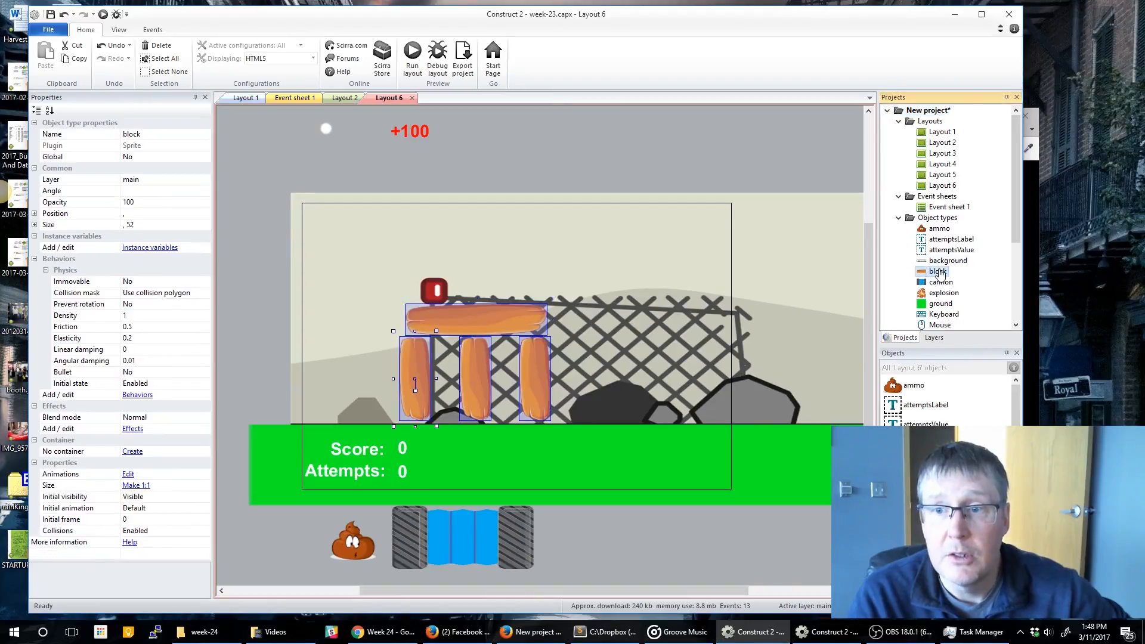
{"action": "scroll", "coordinate": [942, 250], "scroll_direction": "down", "scroll_amount": 4}
{"action": "left_click", "coordinate": [936, 217]}
{"action": "left_click_drag", "start_coordinate": [511, 235], "coordinate": [474, 277]}
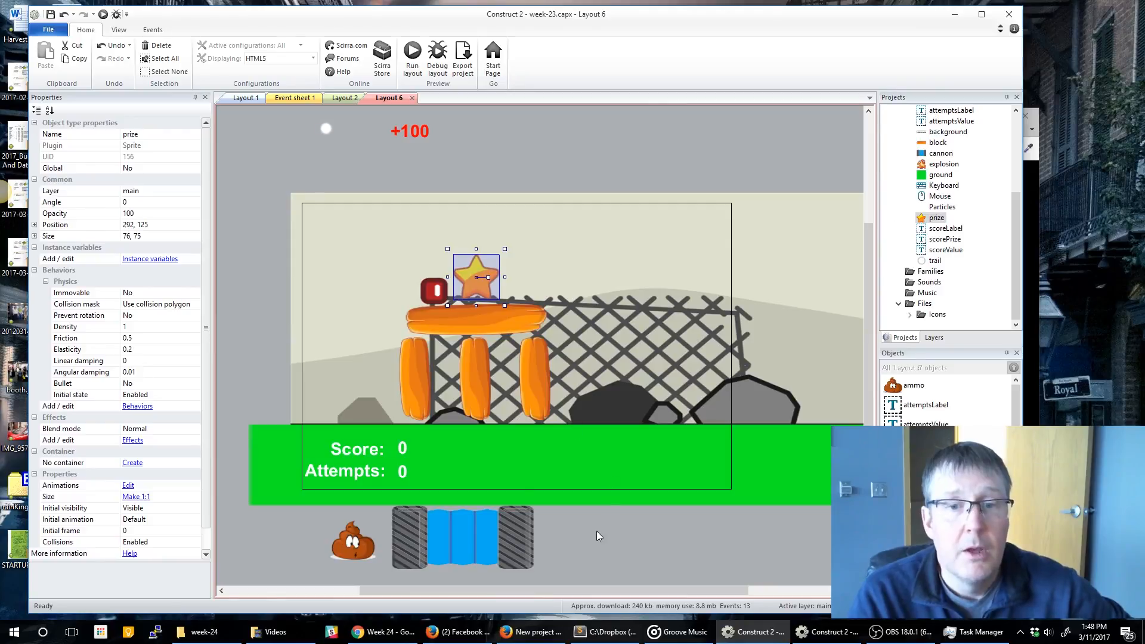
Step: Select the whole block structure with its star and shift it to the right along the ground
{"action": "left_click", "coordinate": [281, 421]}
{"action": "left_click_drag", "start_coordinate": [251, 206], "coordinate": [590, 470]}
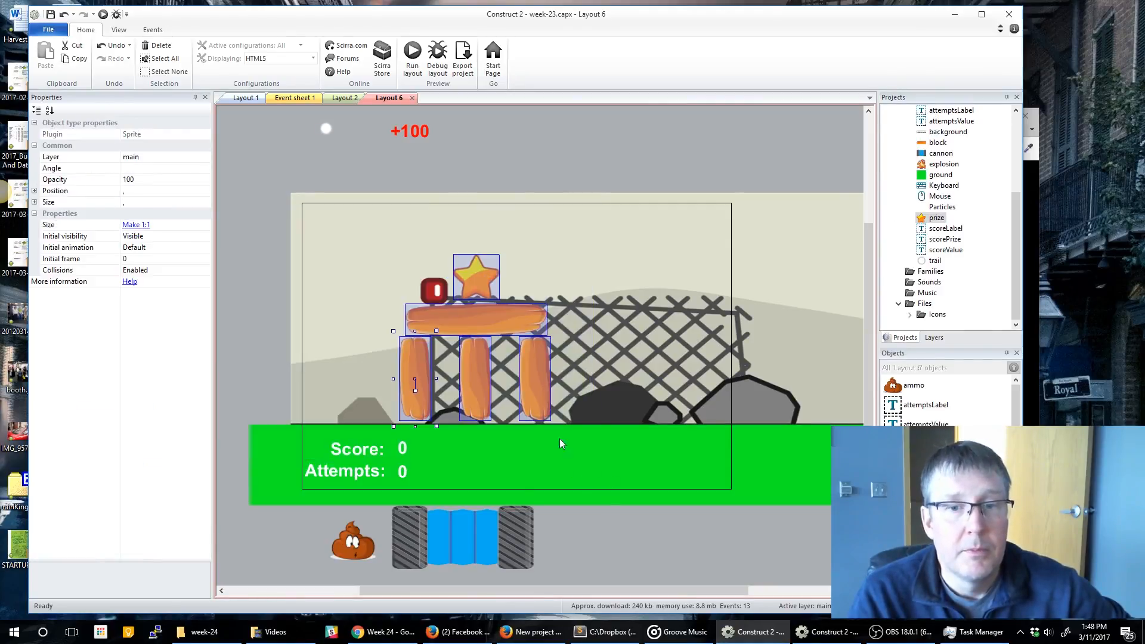
{"action": "left_click_drag", "start_coordinate": [537, 401], "coordinate": [589, 406]}
{"action": "left_click", "coordinate": [566, 176]}
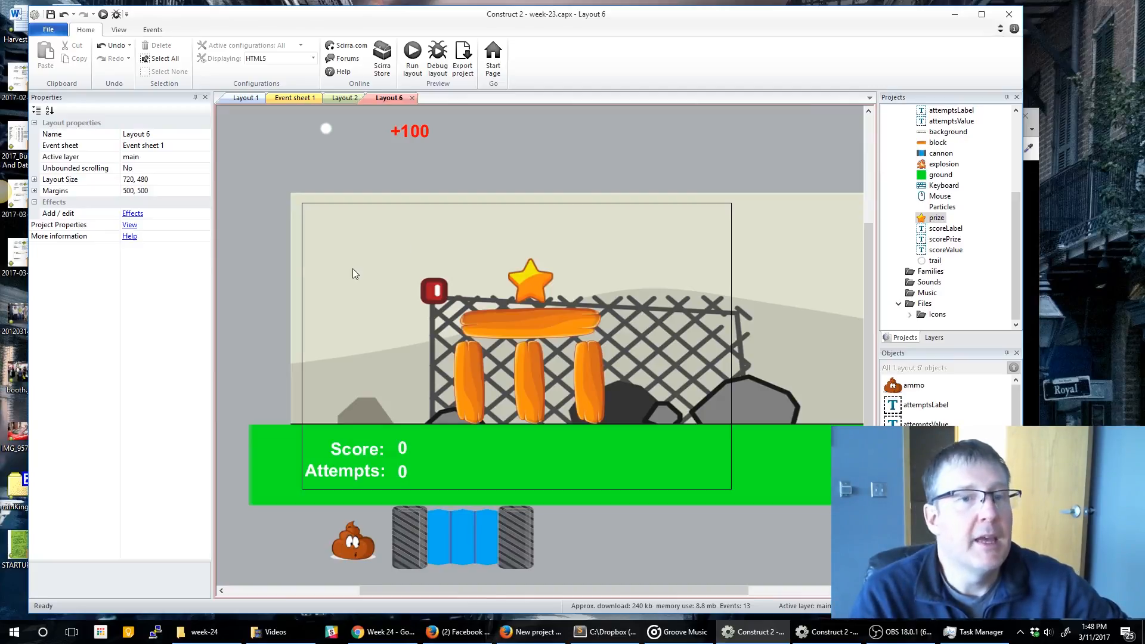
Step: Insert a new Text object in Layout 6 and place it in the sky area above the block structure
{"action": "right_click", "coordinate": [225, 227]}
{"action": "left_click", "coordinate": [252, 233]}
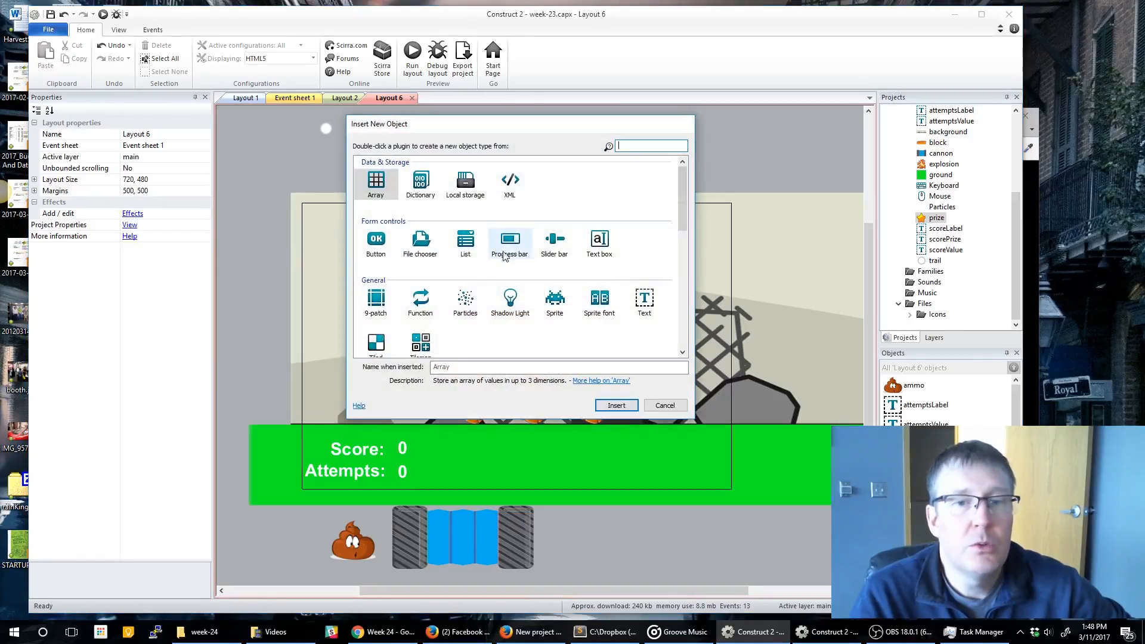
{"action": "left_click", "coordinate": [644, 303]}
{"action": "double_click", "coordinate": [644, 303]}
{"action": "left_click", "coordinate": [471, 256]}
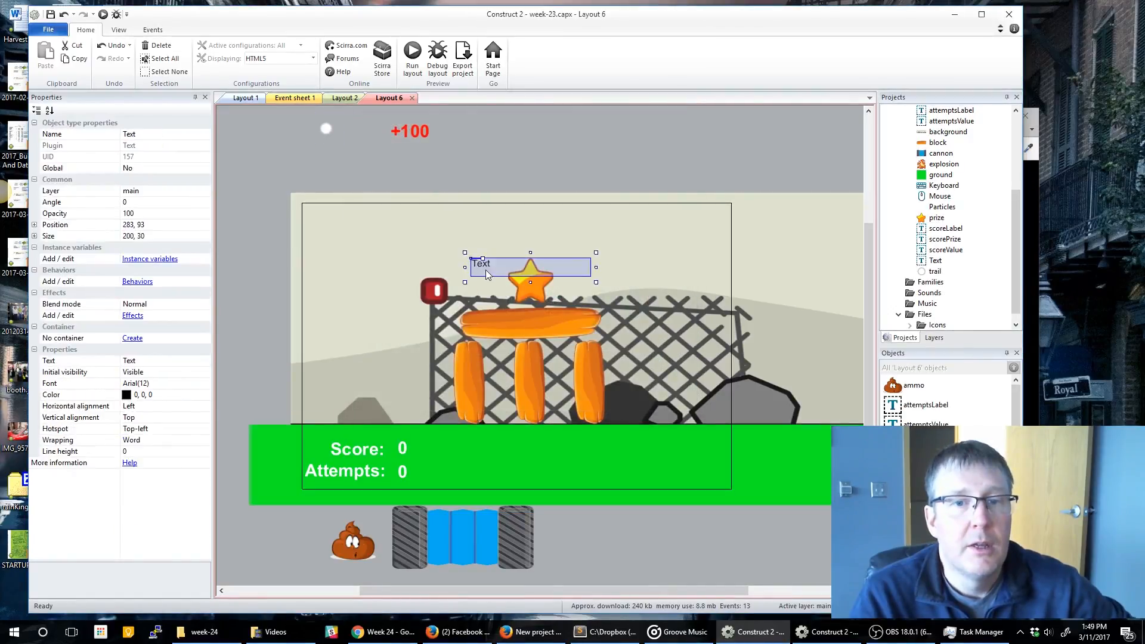
{"action": "left_click_drag", "start_coordinate": [486, 269], "coordinate": [395, 248]}
Step: Set the new text object's content to "You Won!"
{"action": "left_click", "coordinate": [143, 361]}
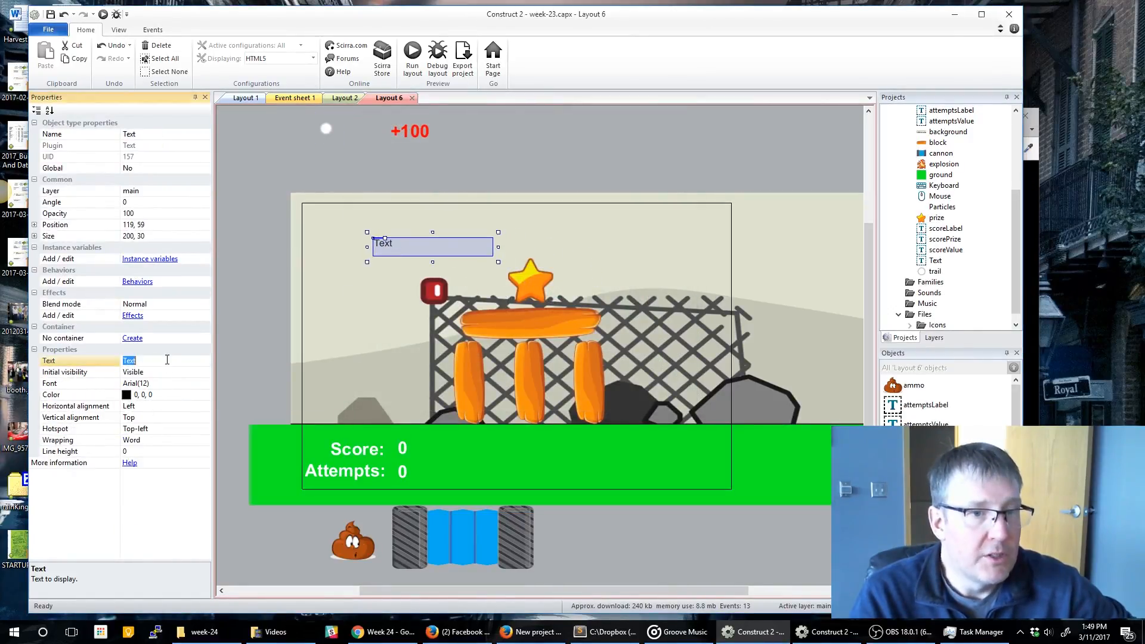
{"action": "type", "text": "You Won"}
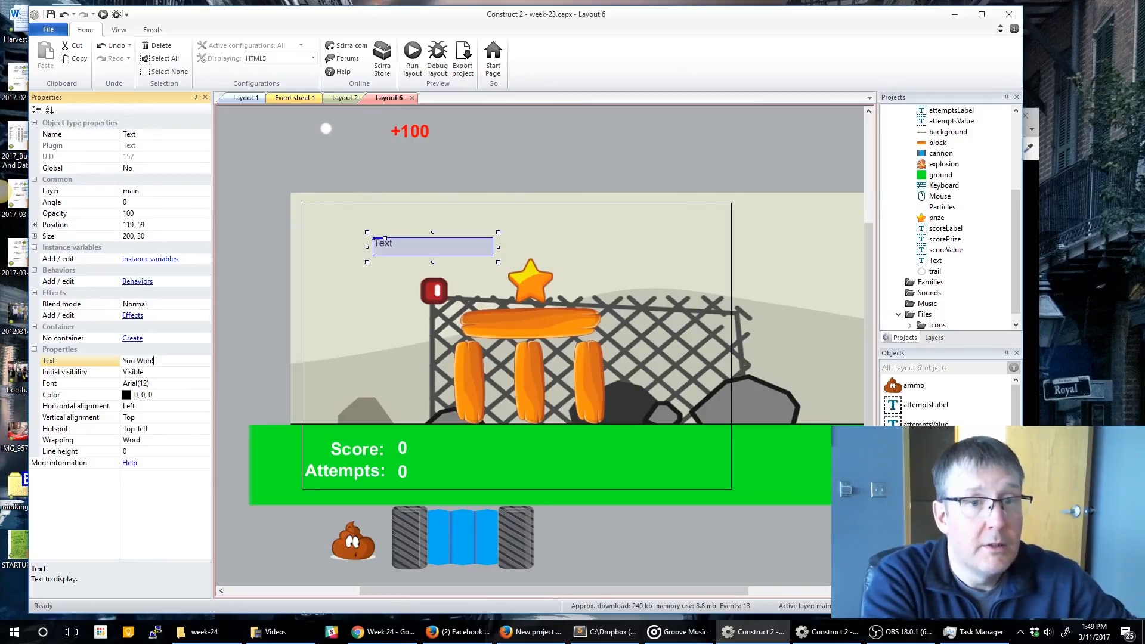
{"action": "type", "text": "!"}
{"action": "left_click", "coordinate": [218, 382]}
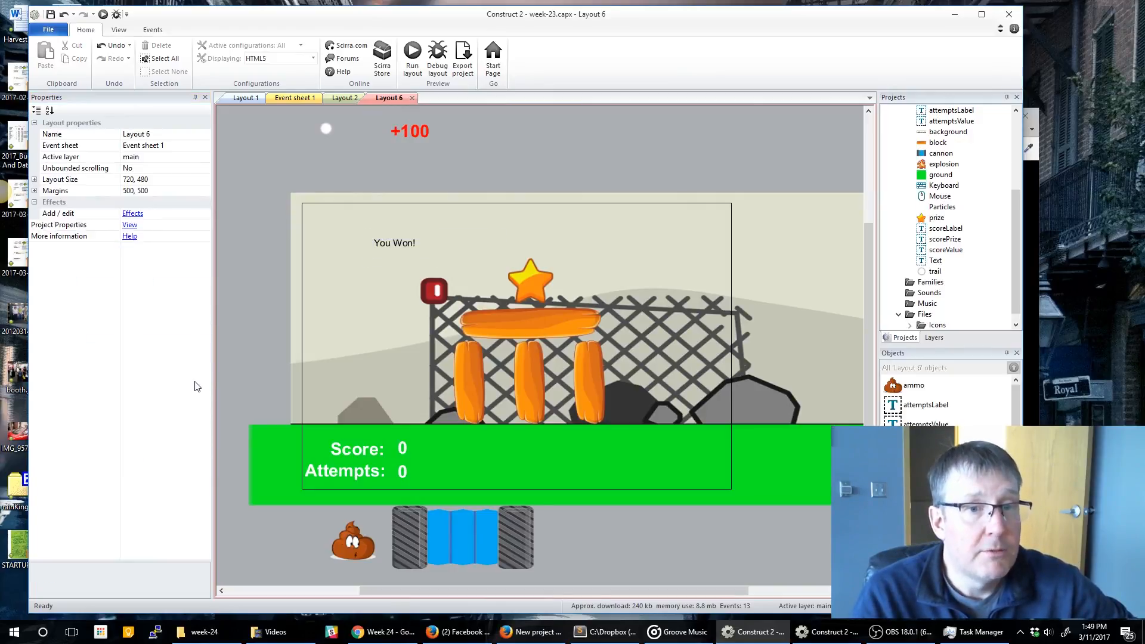
Step: Set the font of the "You Won!" text to Arial Bold, size 22
{"action": "left_click", "coordinate": [413, 248]}
{"action": "left_click", "coordinate": [202, 387]}
{"action": "left_click", "coordinate": [205, 384]}
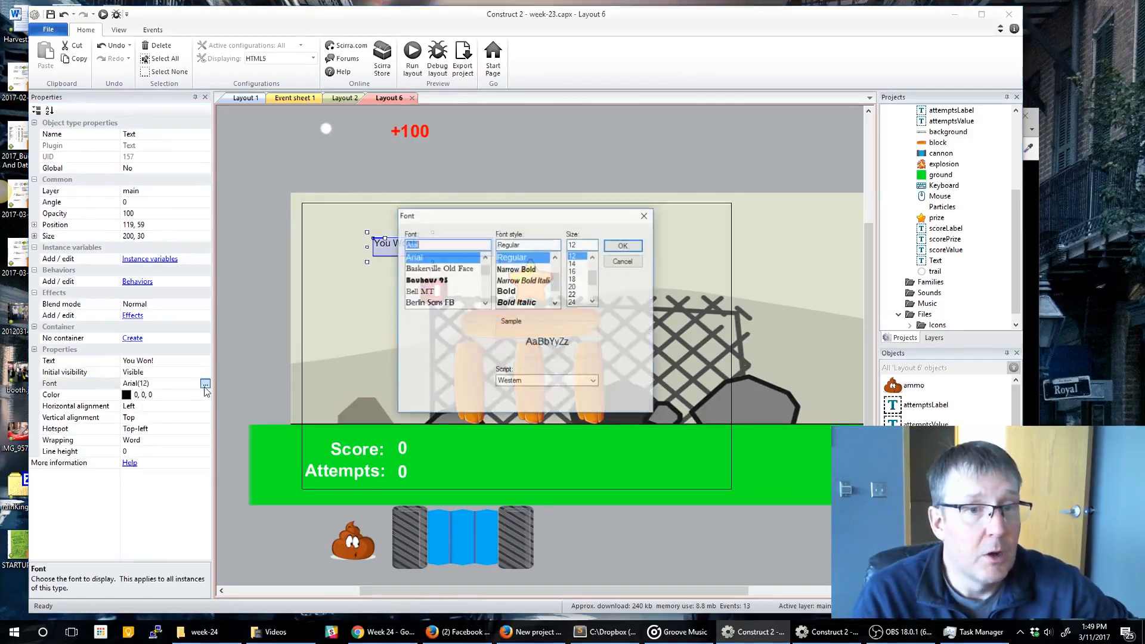
{"action": "left_click", "coordinate": [573, 294]}
{"action": "left_click", "coordinate": [506, 291]}
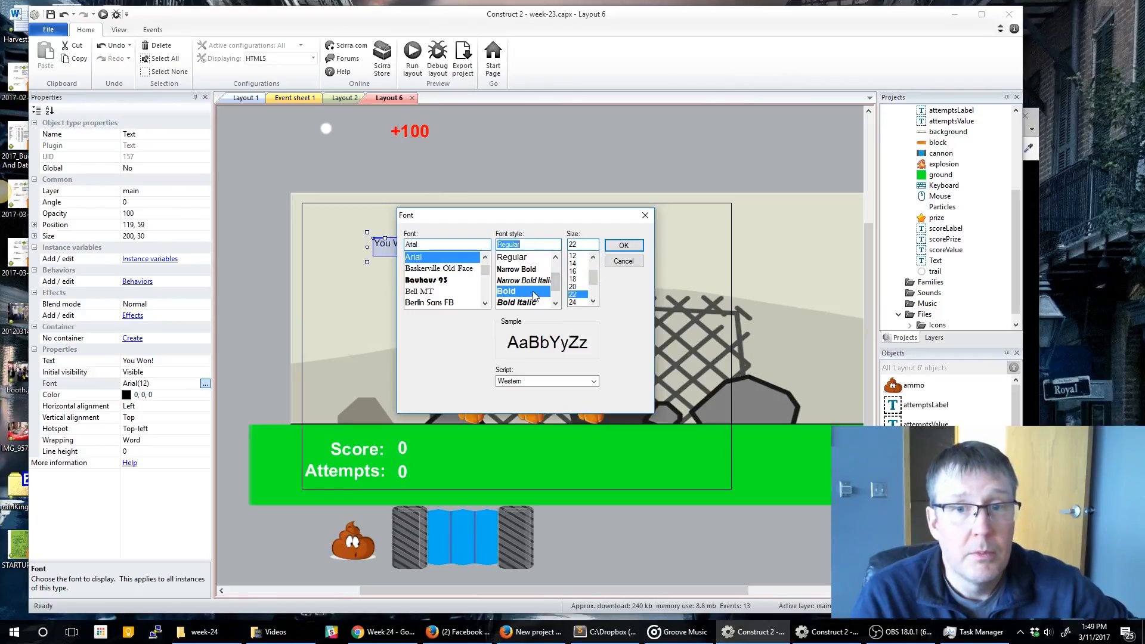
{"action": "left_click", "coordinate": [623, 245]}
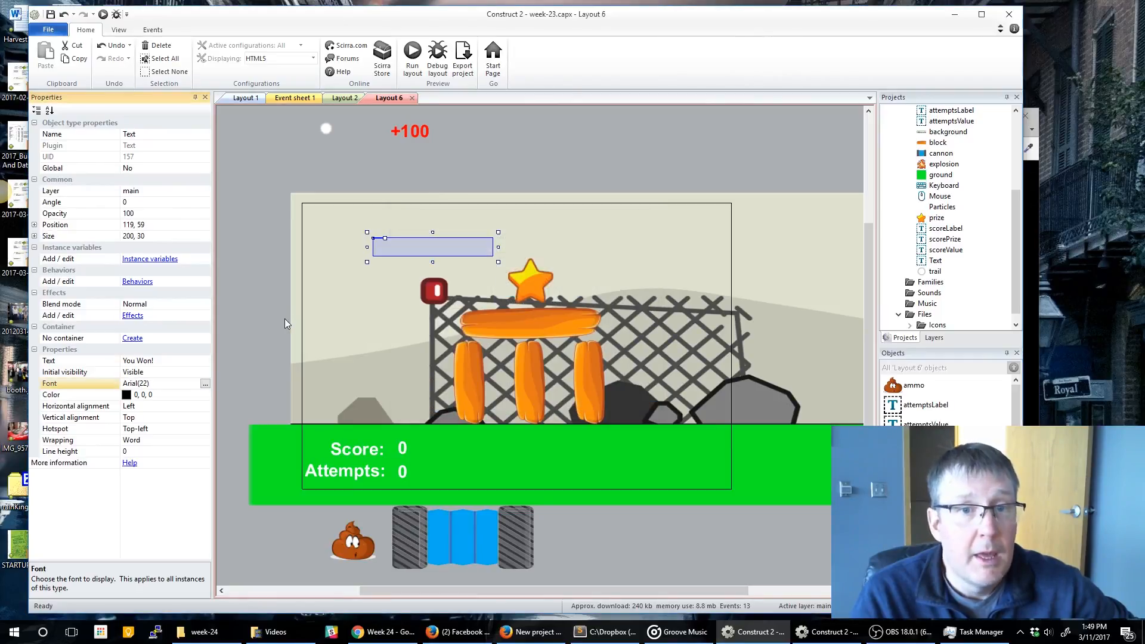
Step: Colour the "You Won!" text red (255, 0, 0) and place its box, enlarged to about 230 by 63, above the star
{"action": "left_click", "coordinate": [206, 395]}
{"action": "left_click", "coordinate": [130, 460]}
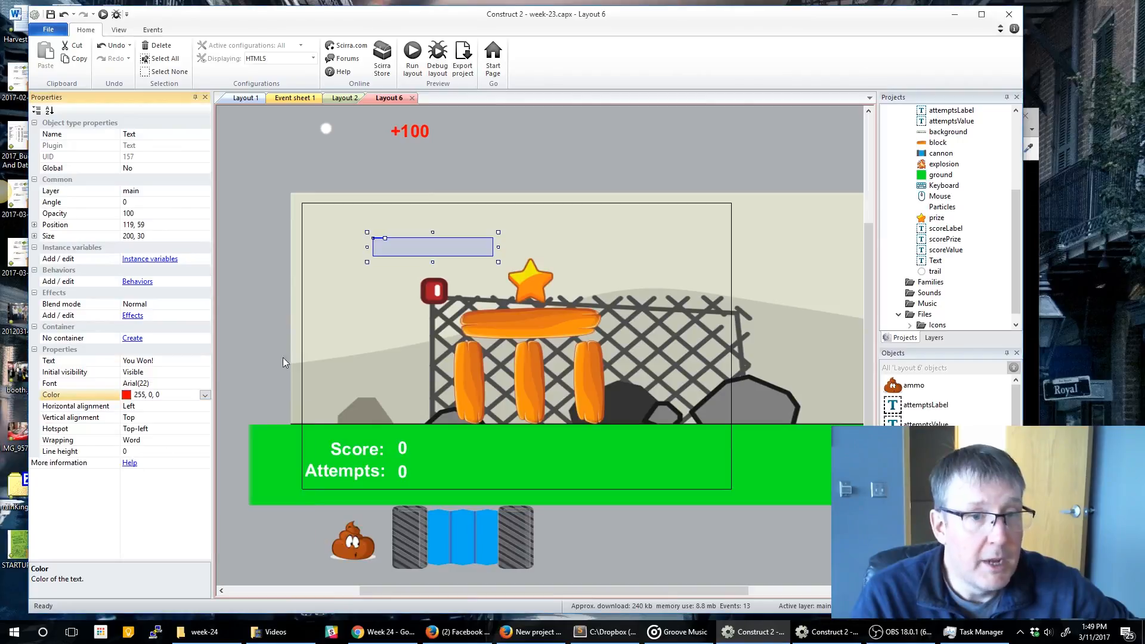
{"action": "left_click_drag", "start_coordinate": [501, 262], "coordinate": [578, 249]}
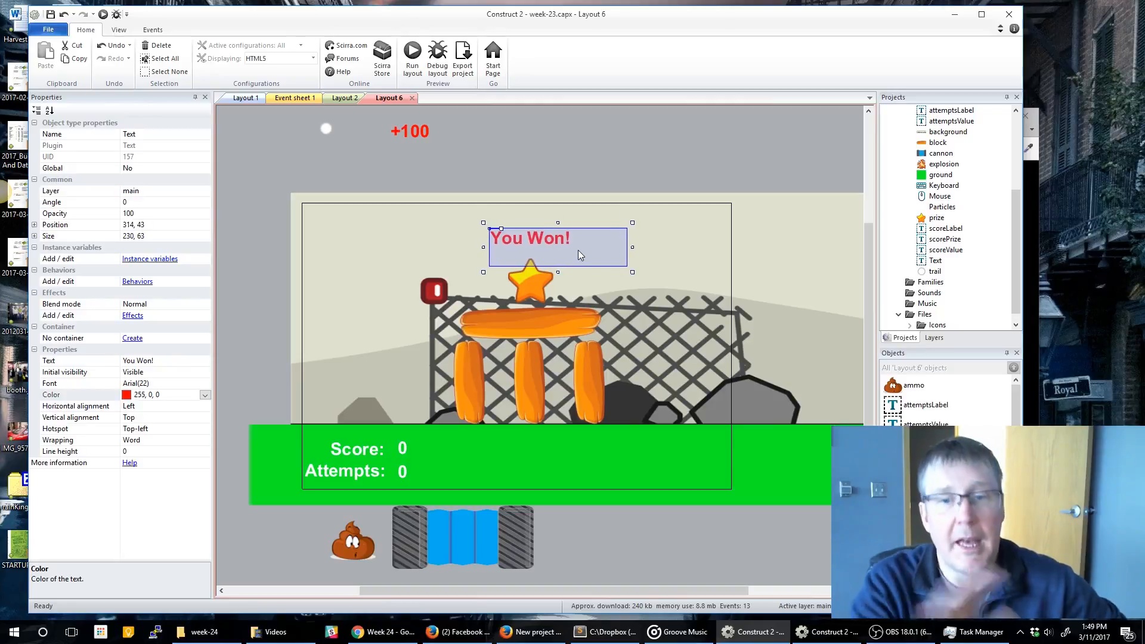
{"action": "left_click", "coordinate": [573, 151]}
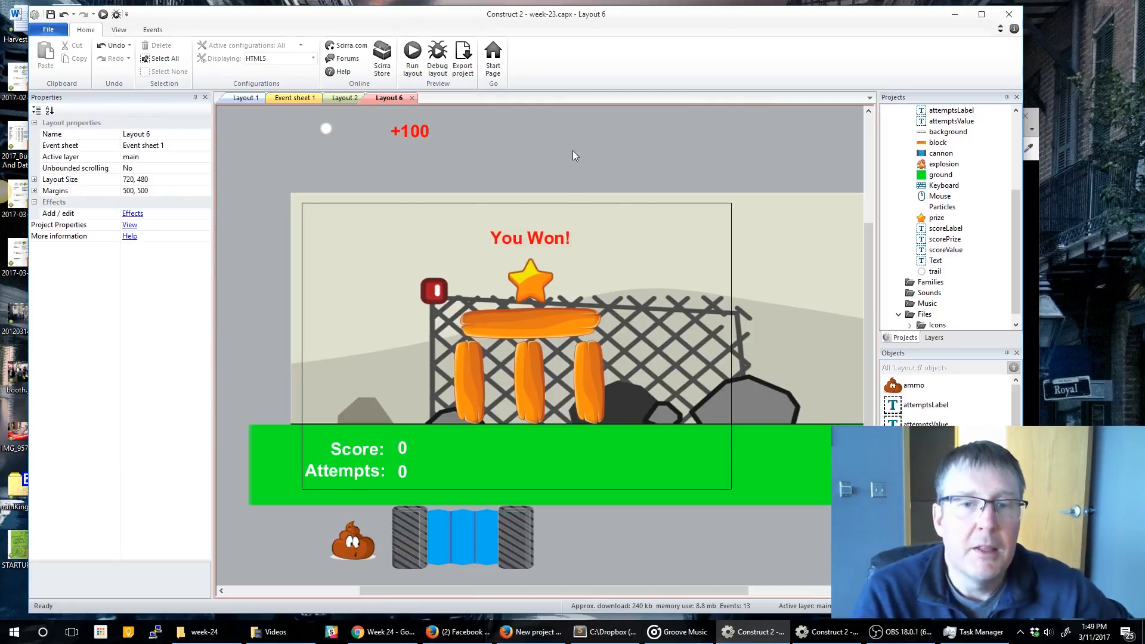
Step: Add the Flash behavior to the "You Won!" text object
{"action": "left_click", "coordinate": [539, 240]}
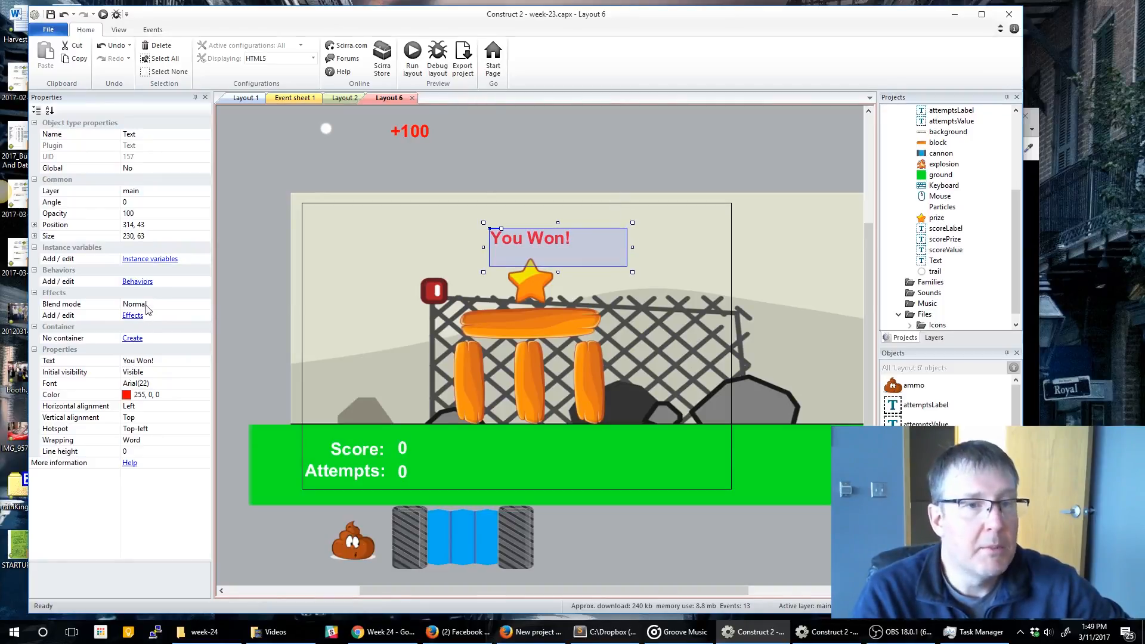
{"action": "left_click", "coordinate": [138, 282]}
{"action": "left_click", "coordinate": [316, 197]}
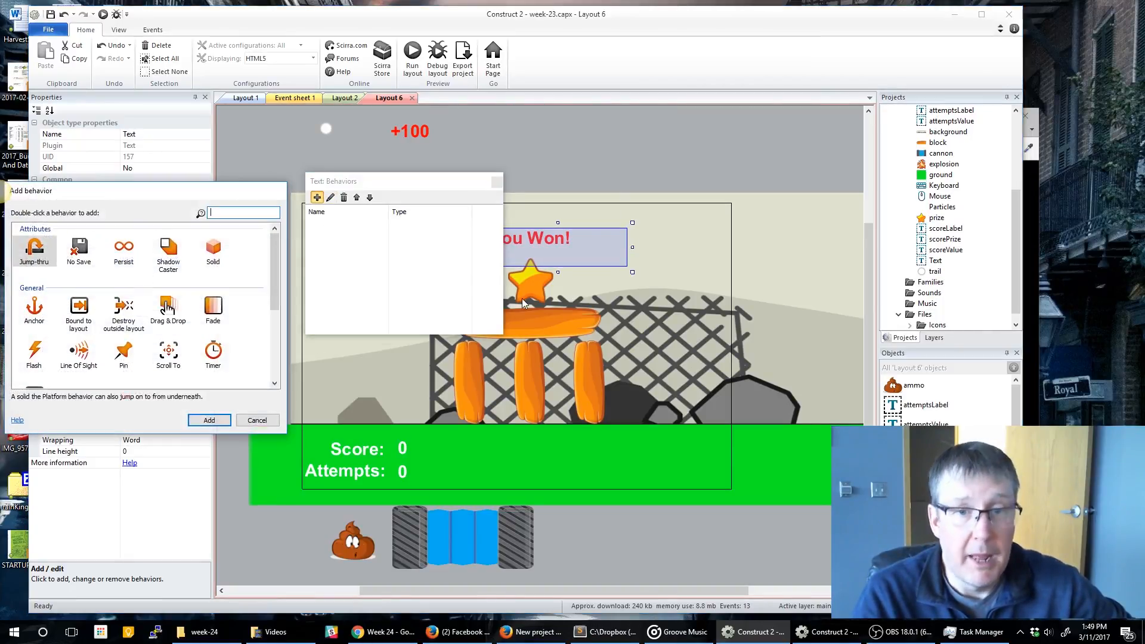
{"action": "double_click", "coordinate": [35, 358]}
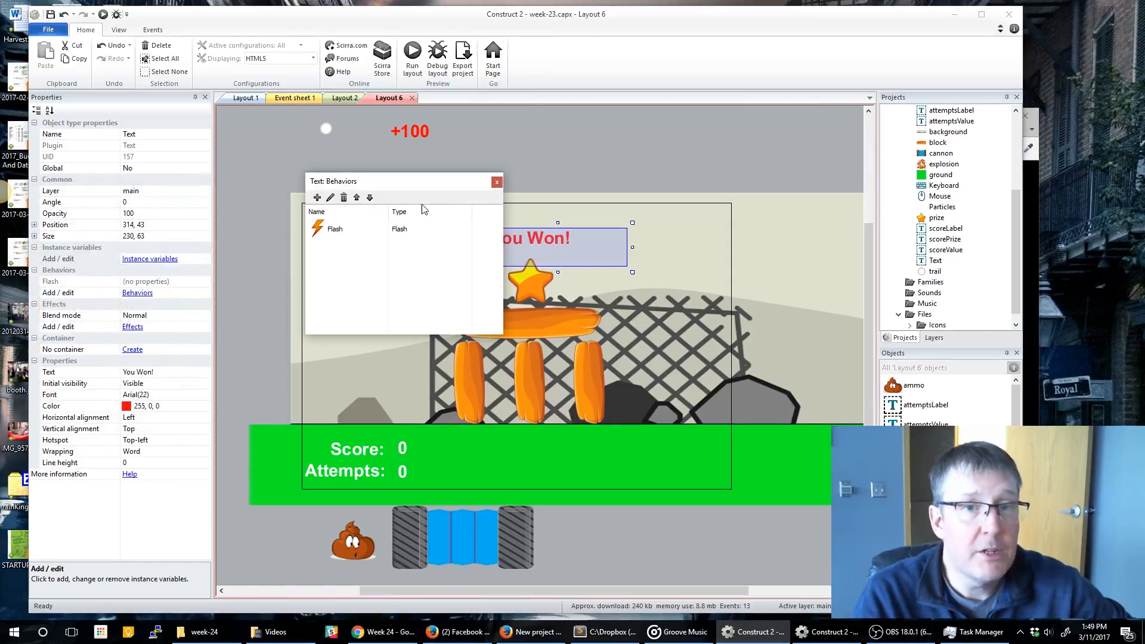
{"action": "left_click", "coordinate": [497, 182]}
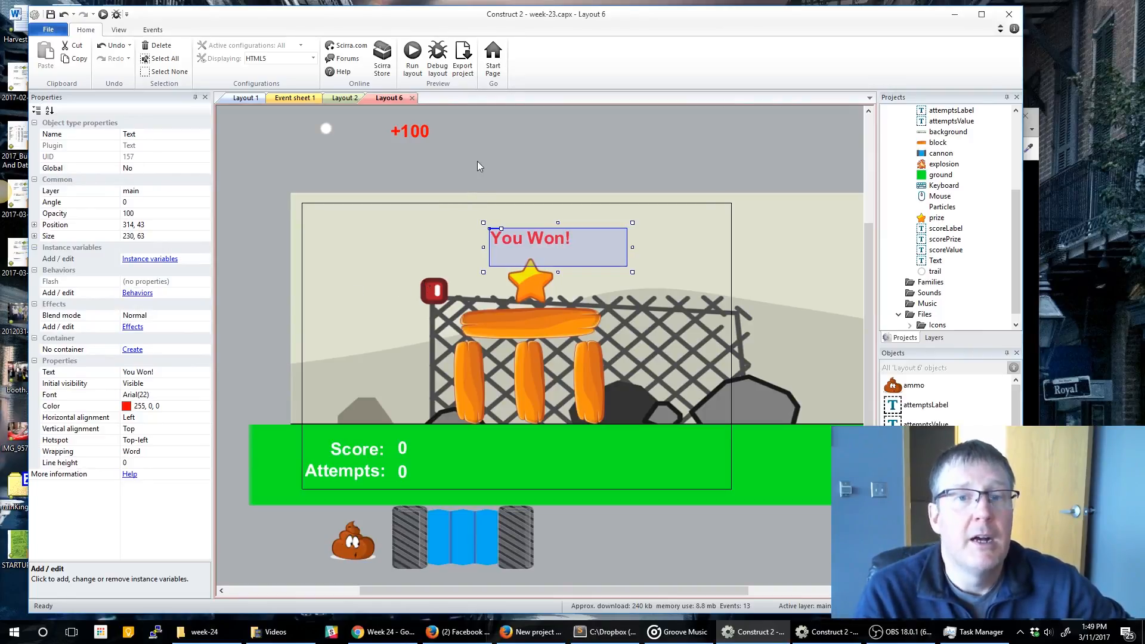
Step: Add a System "On start of layout" event at the end of Event sheet 1
{"action": "left_click", "coordinate": [296, 99]}
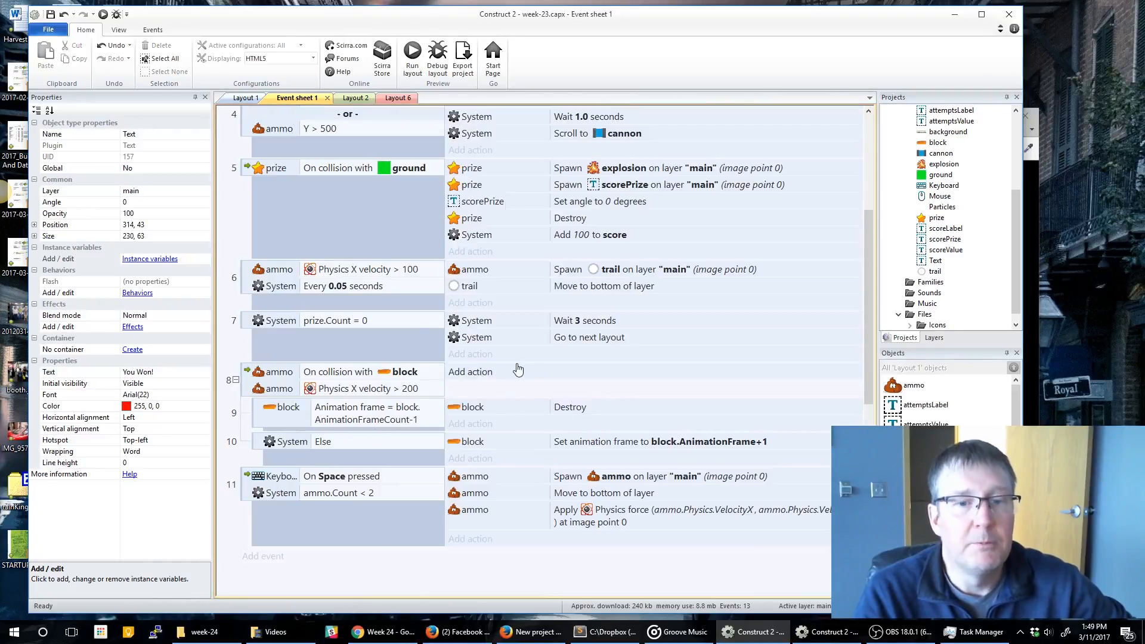
{"action": "left_click", "coordinate": [263, 556]}
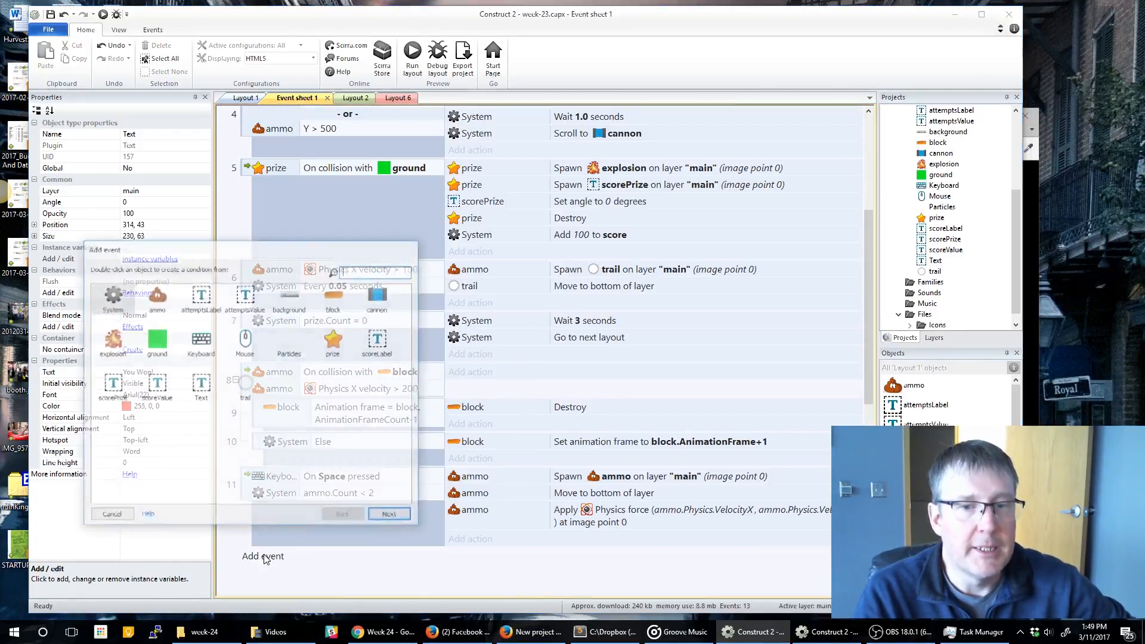
{"action": "double_click", "coordinate": [117, 306]}
{"action": "type", "text": "on st"}
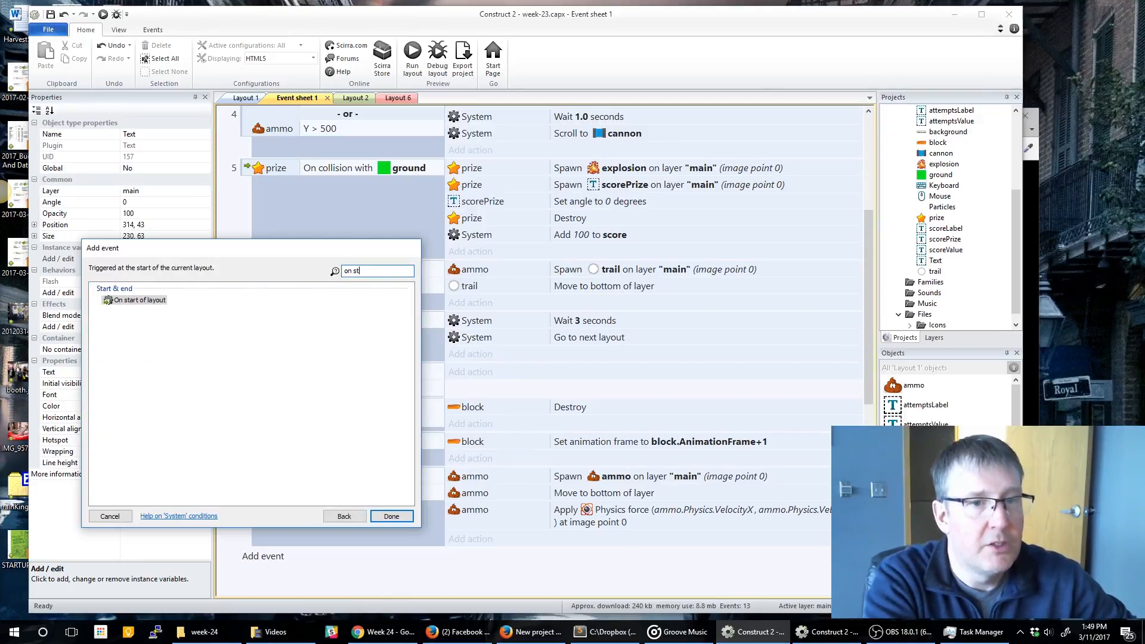
{"action": "double_click", "coordinate": [156, 301]}
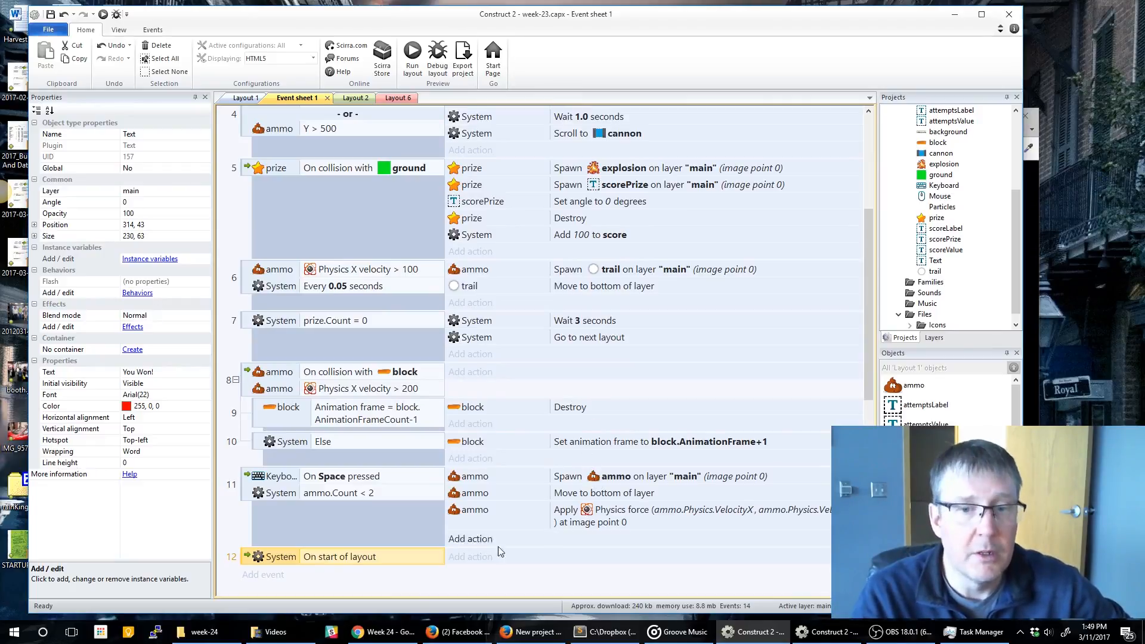
{"action": "left_click", "coordinate": [469, 557]}
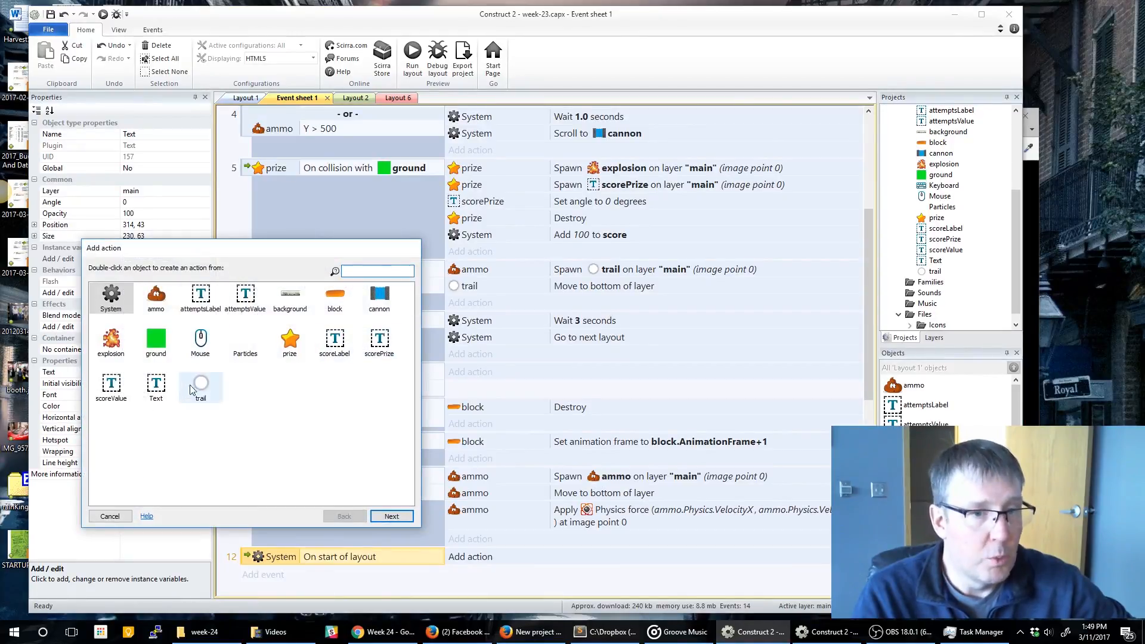
{"action": "left_click", "coordinate": [159, 392]}
{"action": "double_click", "coordinate": [156, 390]}
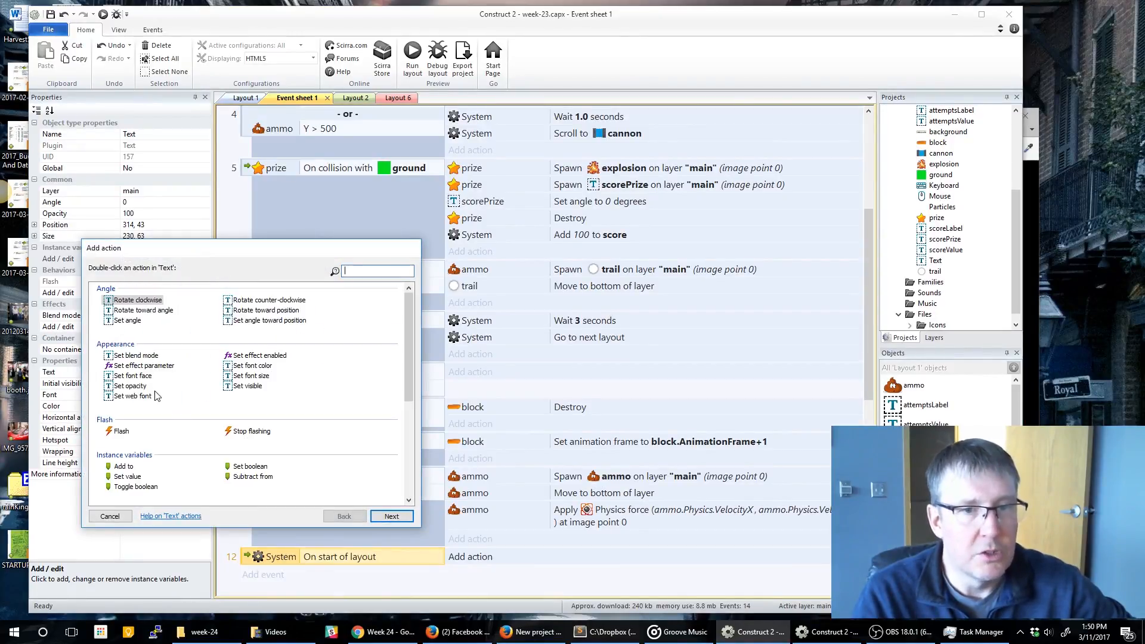
{"action": "double_click", "coordinate": [121, 432]}
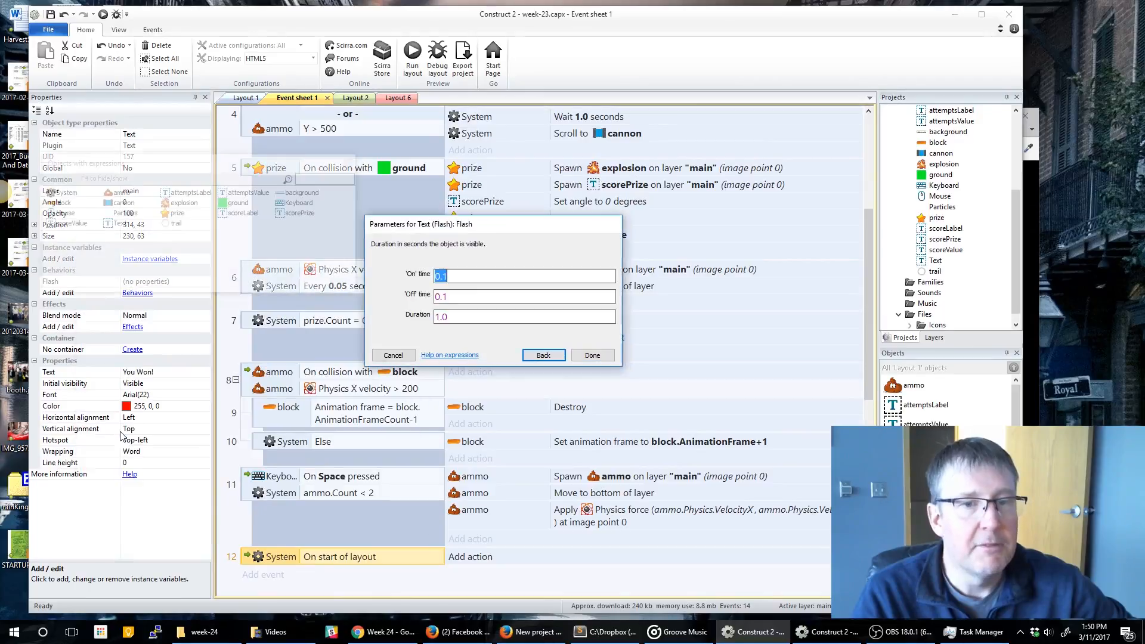
{"action": "double_click", "coordinate": [453, 317]}
{"action": "type", "text": "99999"}
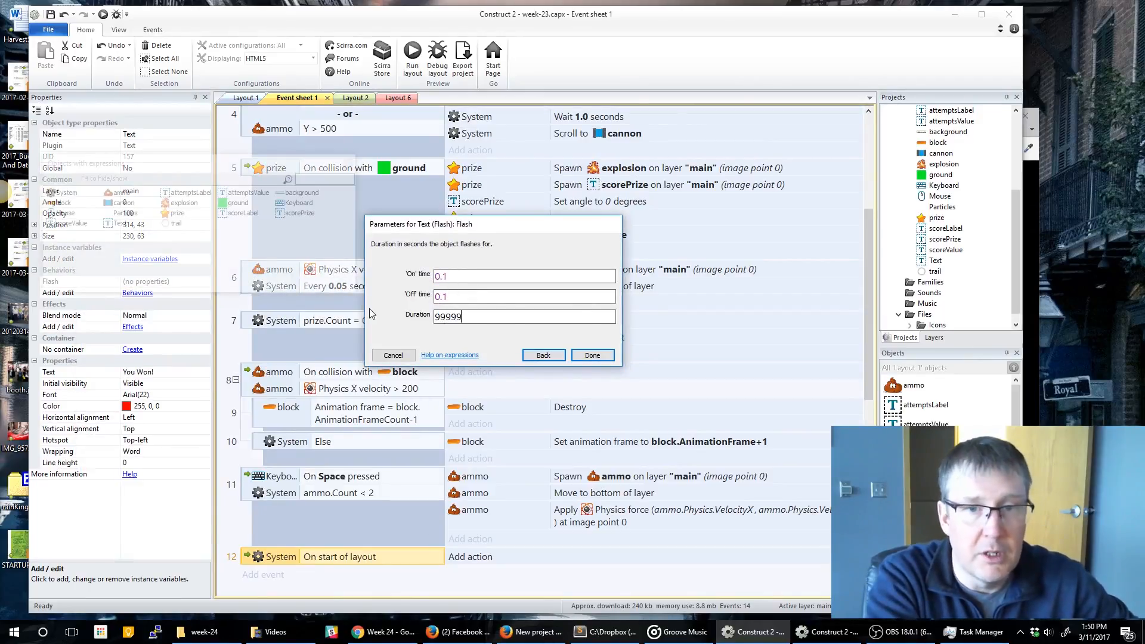
{"action": "type", "text": "999999999999"}
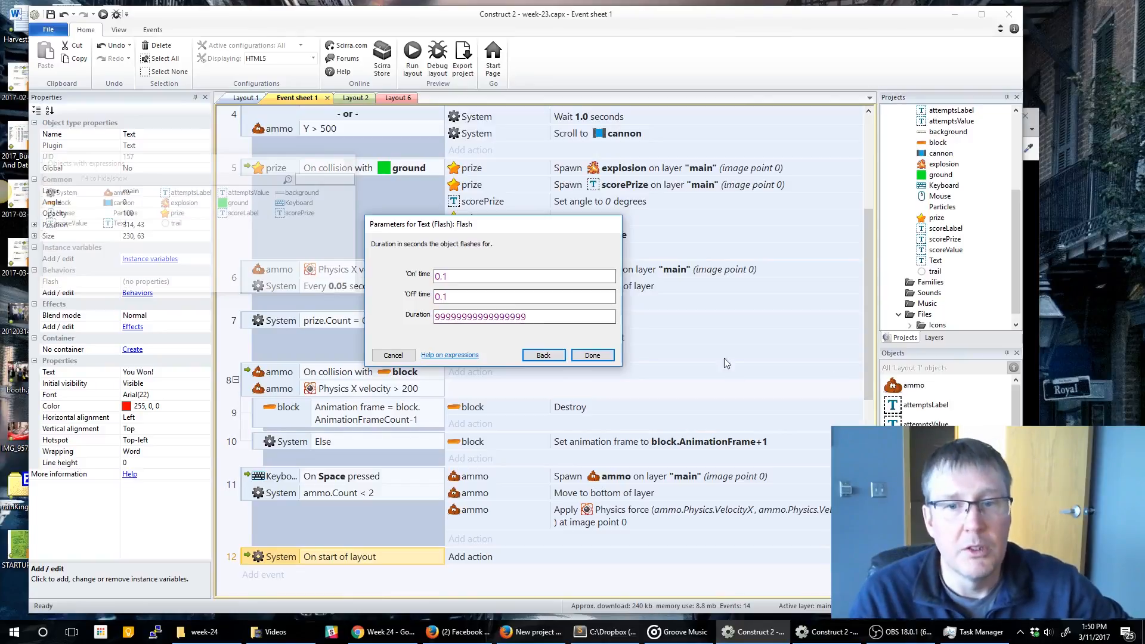
{"action": "left_click", "coordinate": [592, 355]}
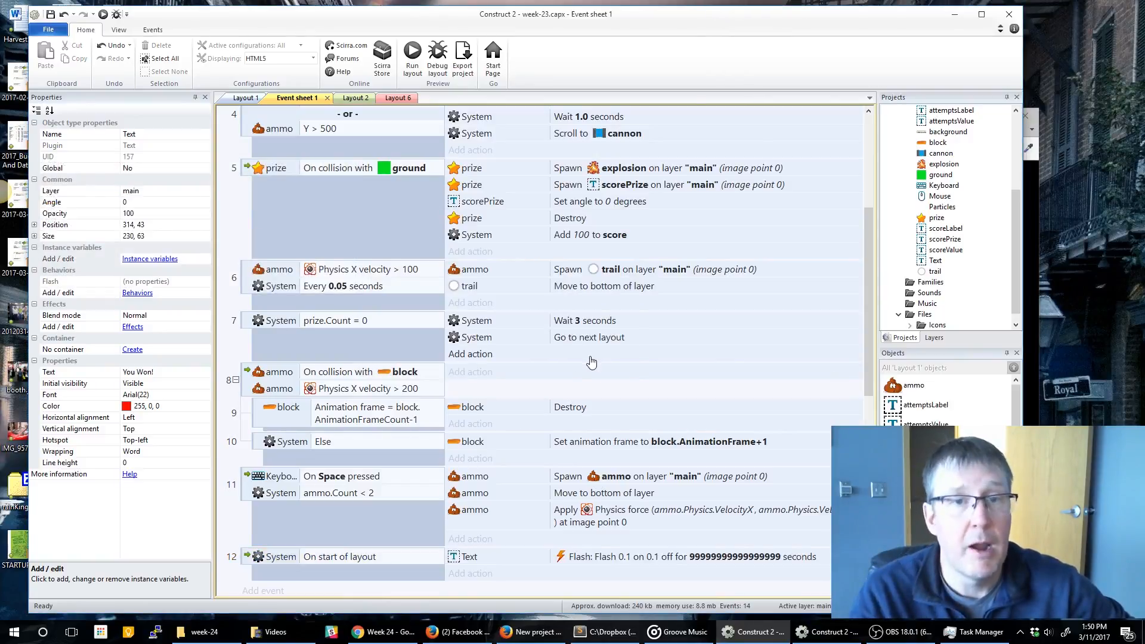
Step: Preview Layout 6 in the browser to check the win screen and its flashing text
{"action": "left_click", "coordinate": [414, 100]}
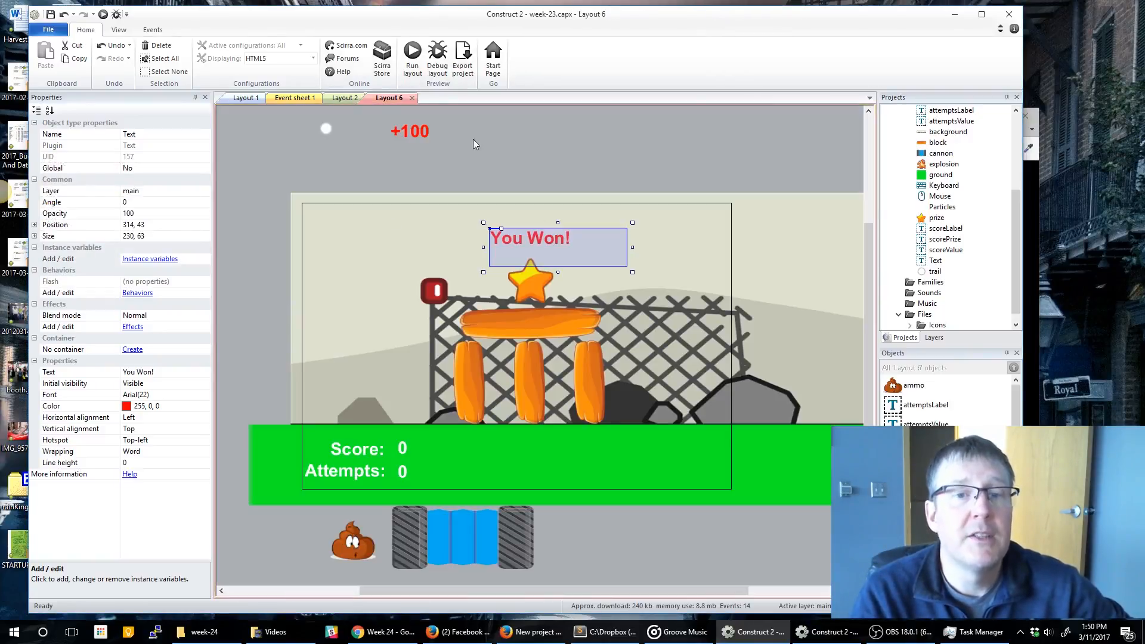
{"action": "left_click", "coordinate": [412, 53]}
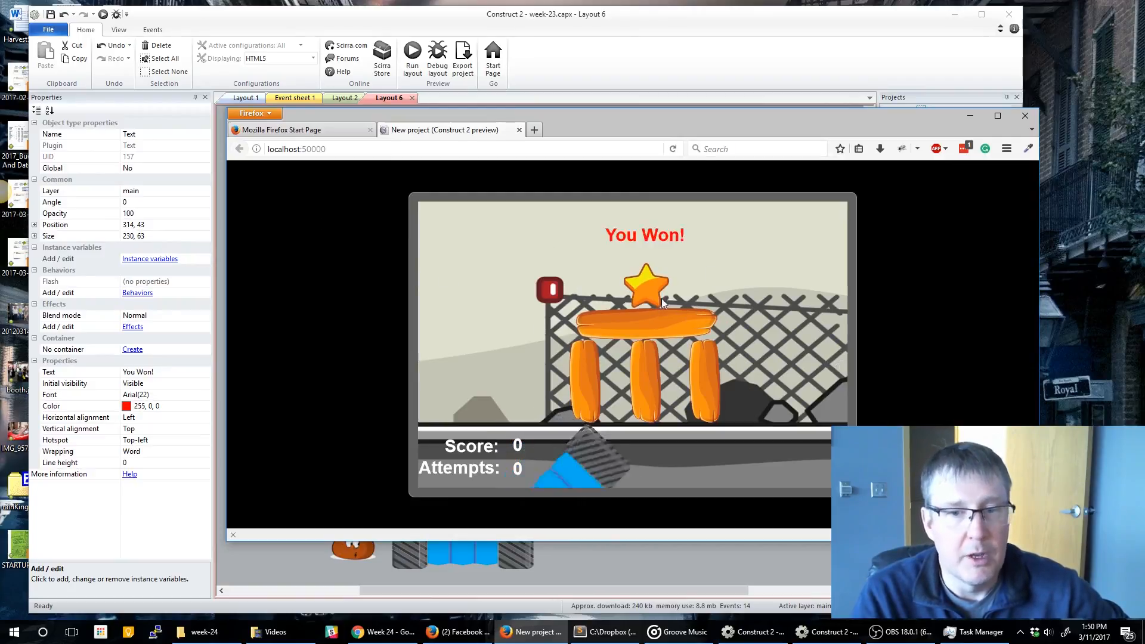
{"action": "left_click", "coordinate": [622, 62]}
Step: Delete the cannon below the ground in Layout 6 and preview the layout again
{"action": "scroll", "coordinate": [525, 341], "scroll_direction": "down", "scroll_amount": 2}
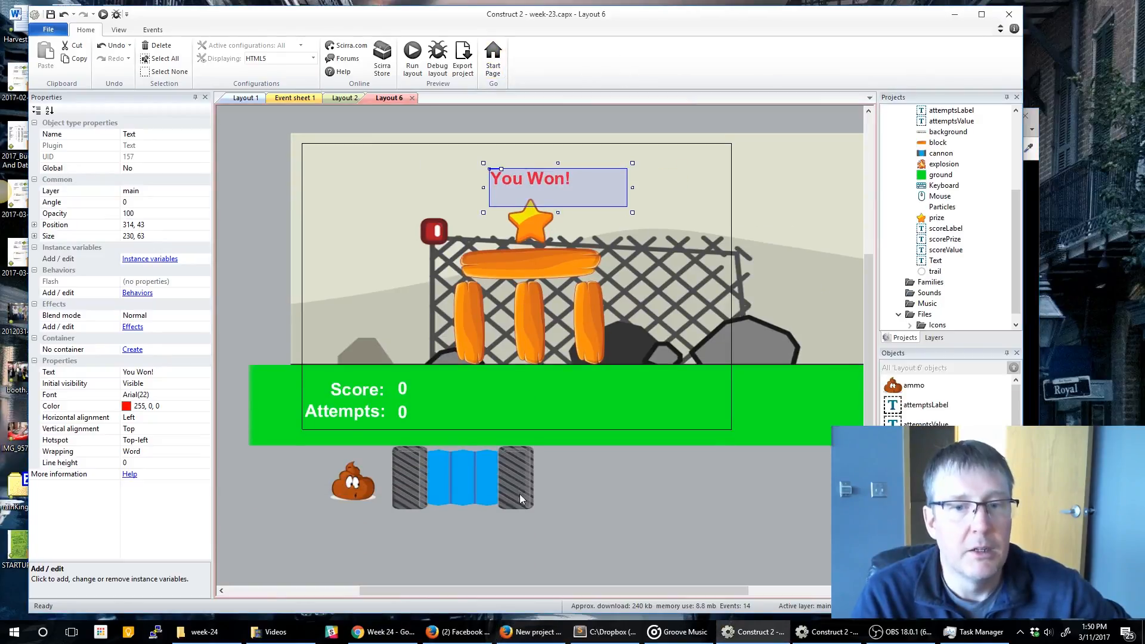
{"action": "left_click_drag", "start_coordinate": [465, 498], "coordinate": [466, 555]}
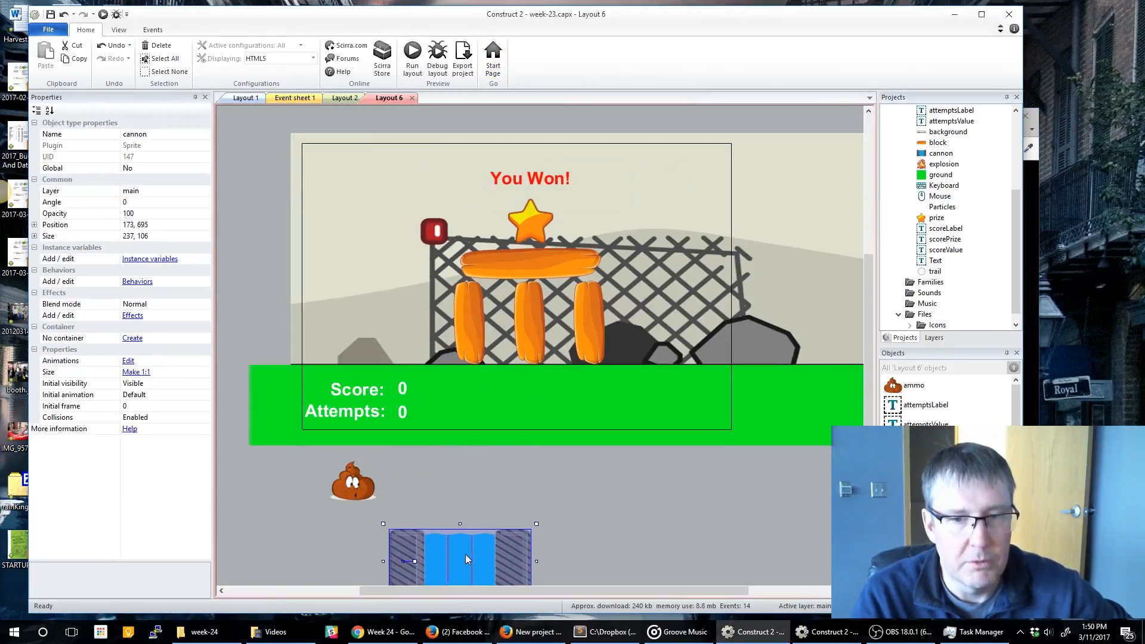
{"action": "key", "text": "Delete"}
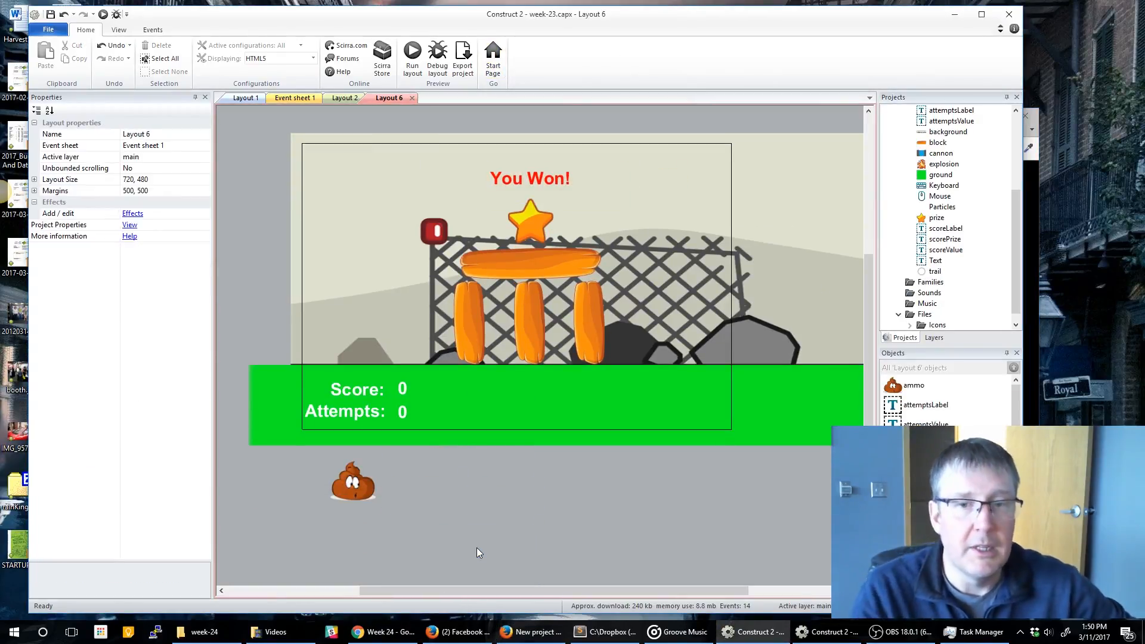
{"action": "left_click", "coordinate": [412, 58]}
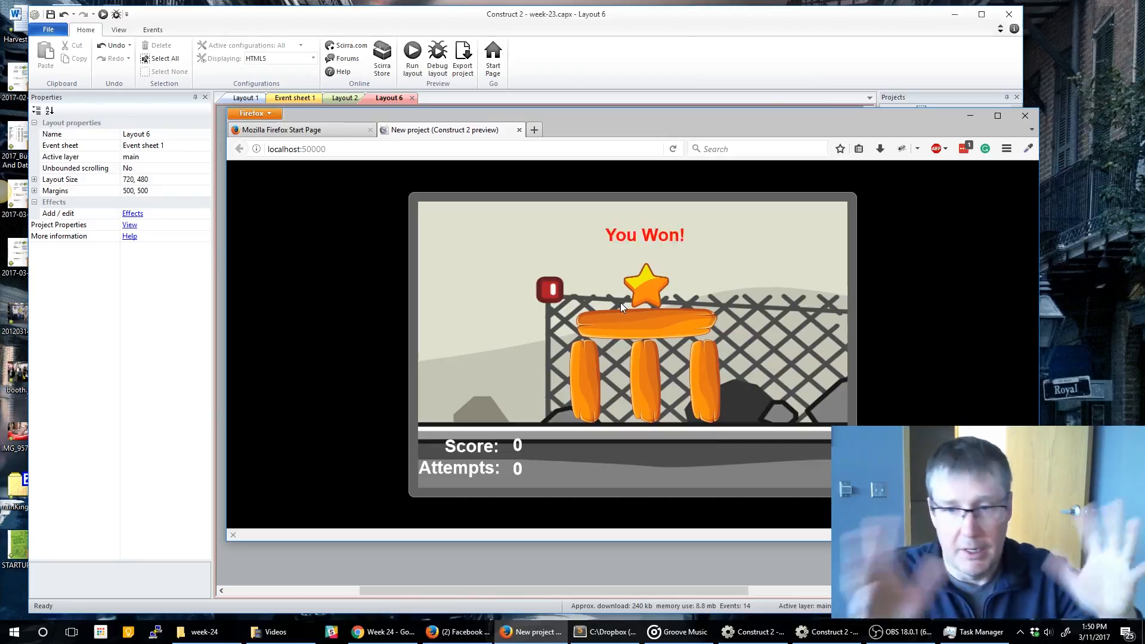
{"action": "left_click", "coordinate": [616, 64]}
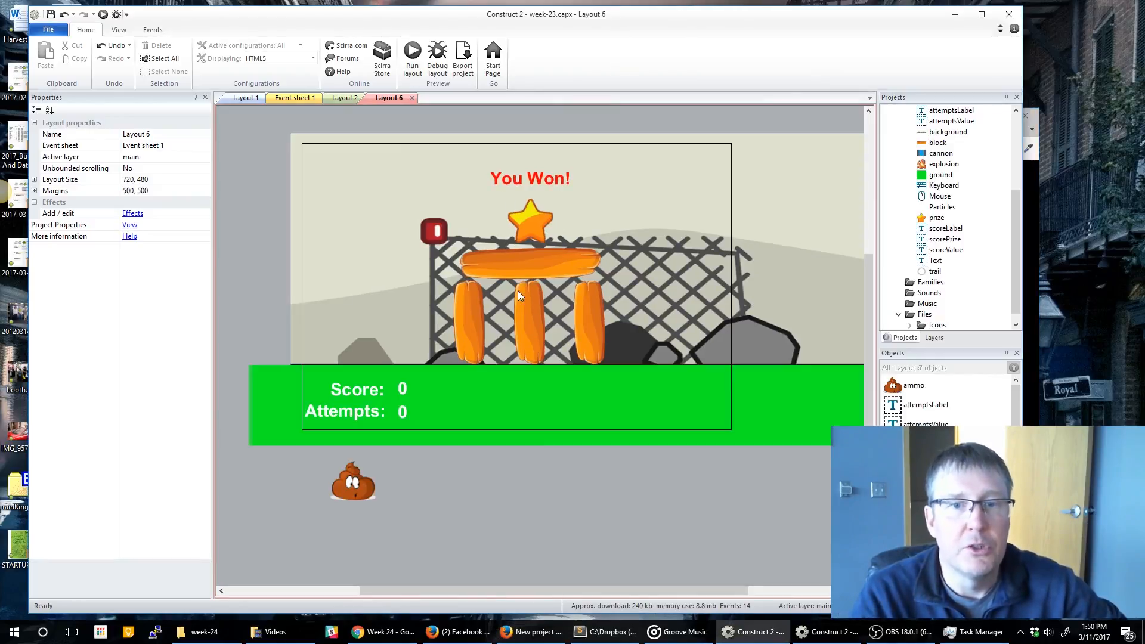
Step: Raise the star, the horizontal block and the three upright blocks so gaps separate them from their supports, and preview the layout
{"action": "left_click", "coordinate": [533, 232]}
{"action": "left_click_drag", "start_coordinate": [533, 233], "coordinate": [527, 154]}
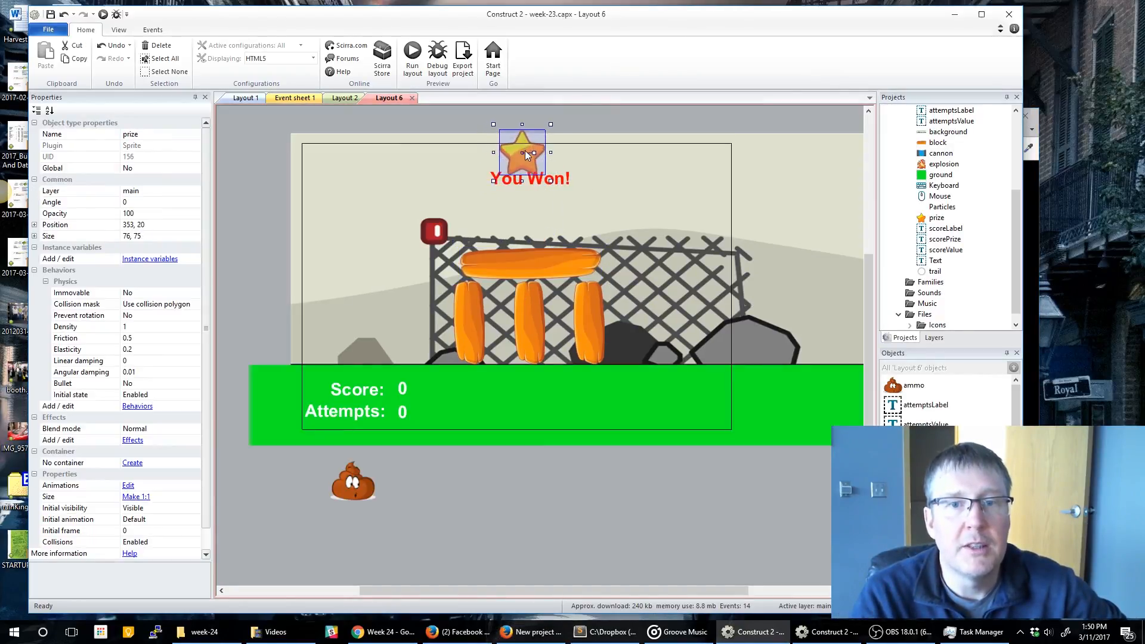
{"action": "left_click_drag", "start_coordinate": [527, 269], "coordinate": [526, 221]}
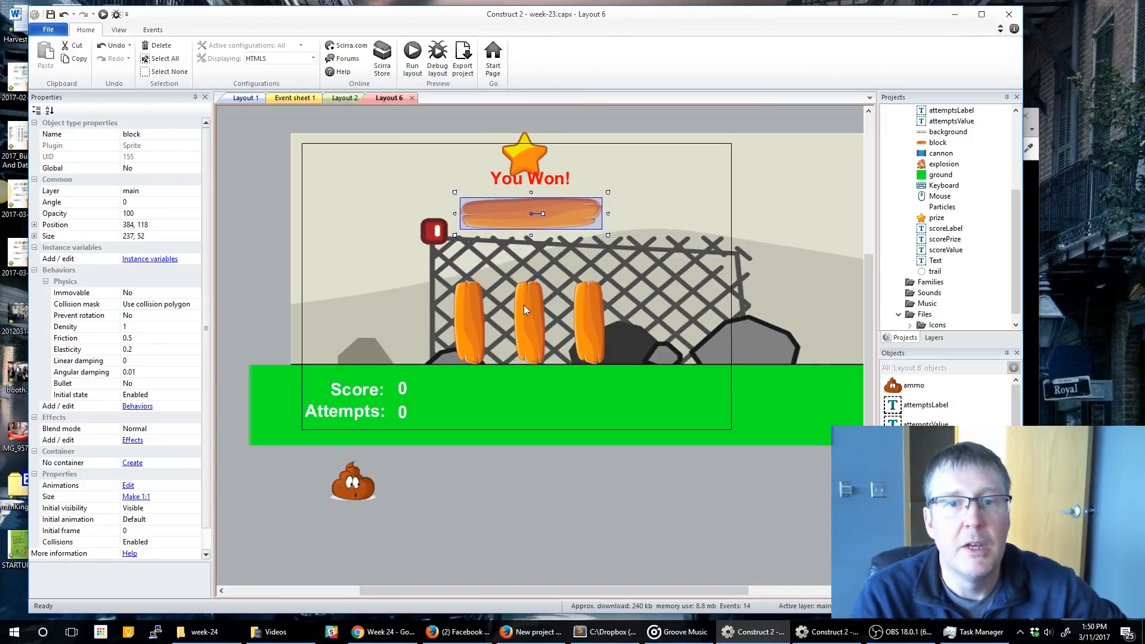
{"action": "left_click_drag", "start_coordinate": [524, 305], "coordinate": [527, 280]}
{"action": "left_click_drag", "start_coordinate": [456, 306], "coordinate": [456, 289]}
{"action": "left_click_drag", "start_coordinate": [578, 307], "coordinate": [574, 271]}
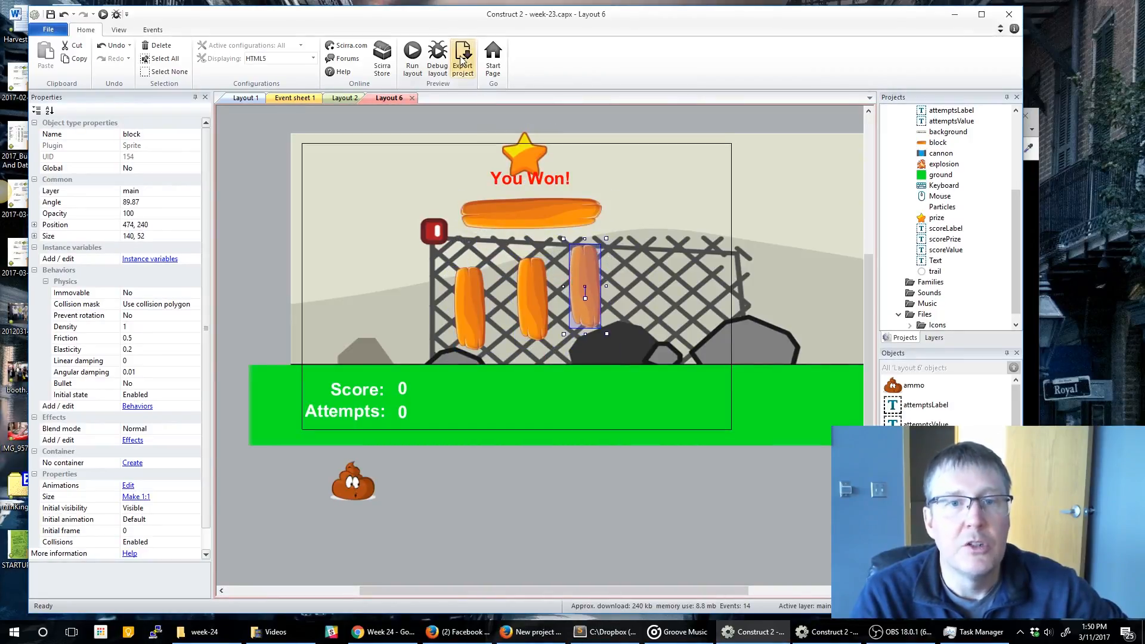
{"action": "left_click", "coordinate": [412, 60]}
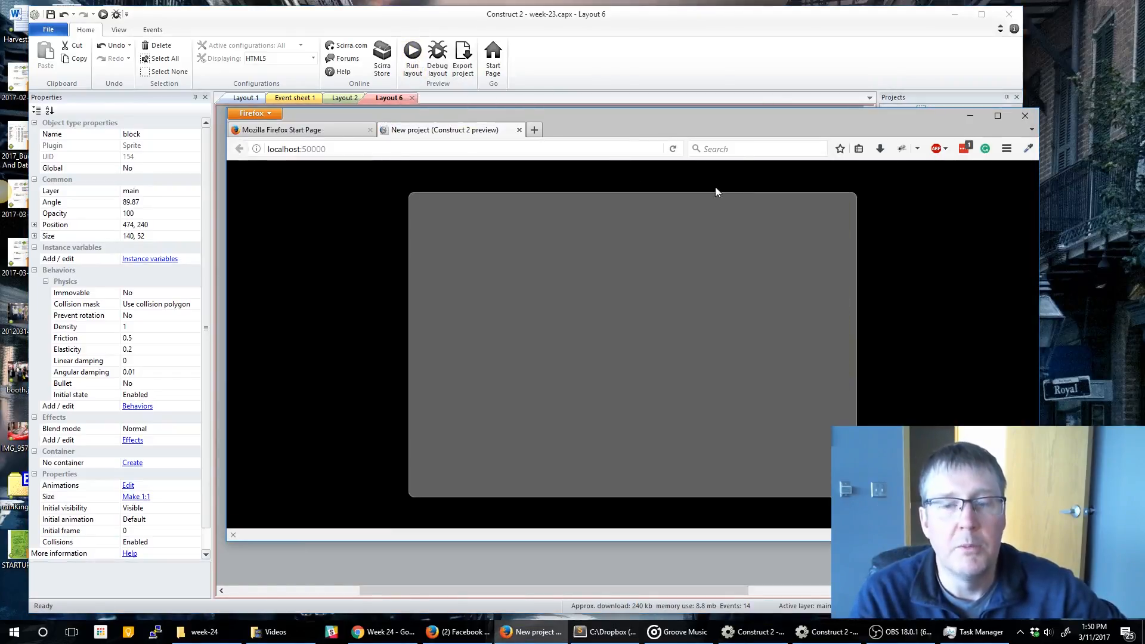